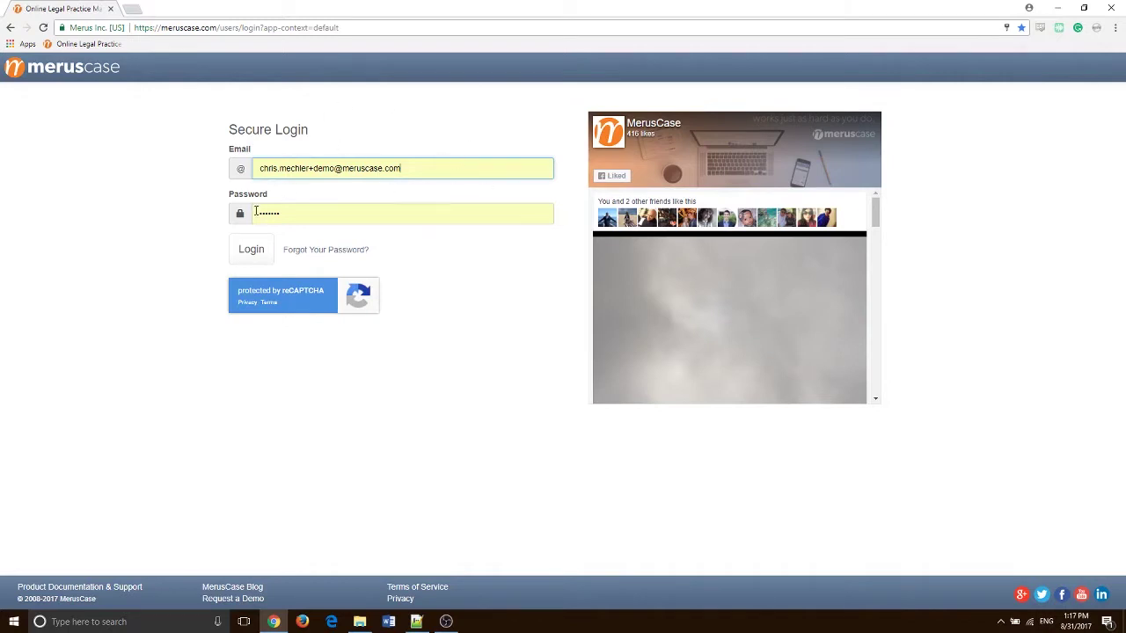
# Log in to MerusCase and review the dashboard agenda for the week of 8/27 to 9/2
pyautogui.click(248, 251)
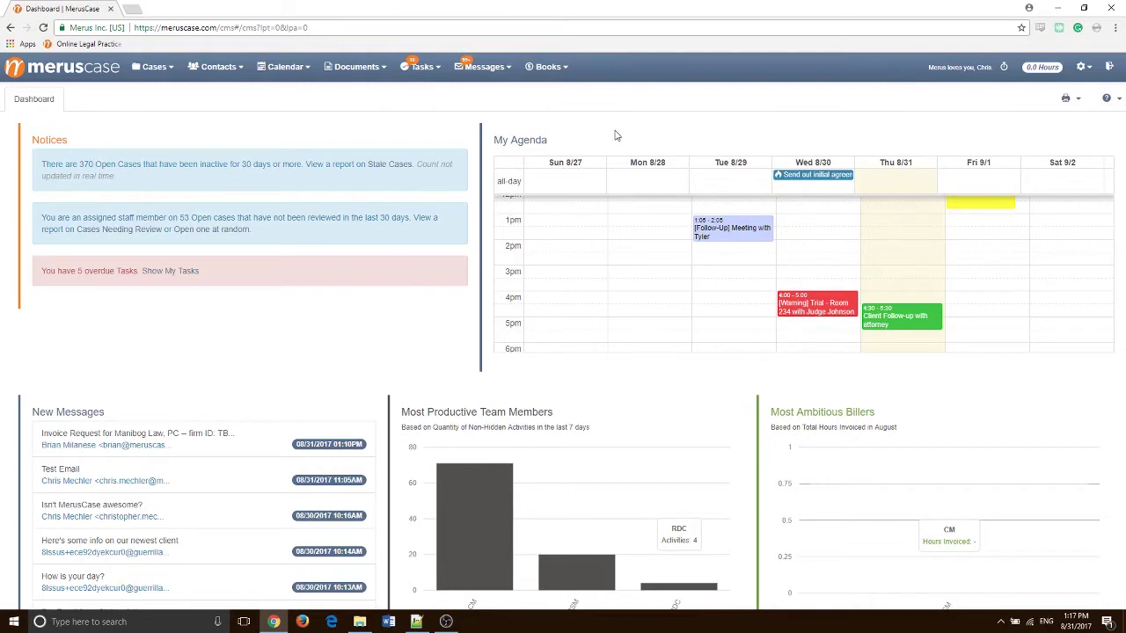
pyautogui.scroll(1, 627, 269)
pyautogui.scroll(-1, 626, 269)
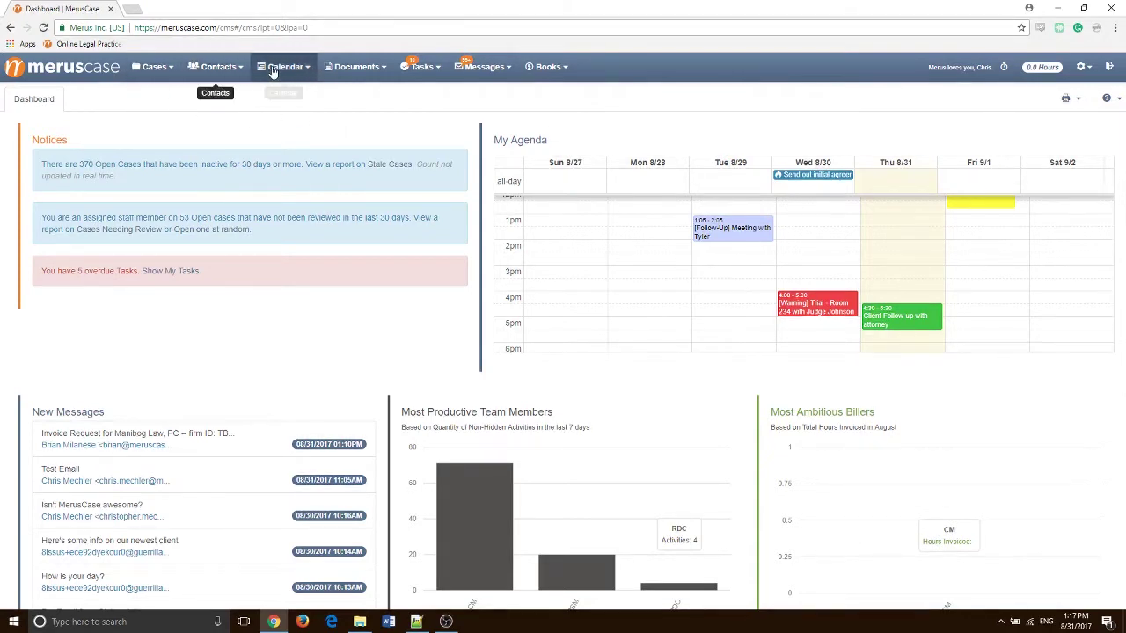
# Glance at the contact options, then open the dashboard link in a second browser tab
pyautogui.click(224, 70)
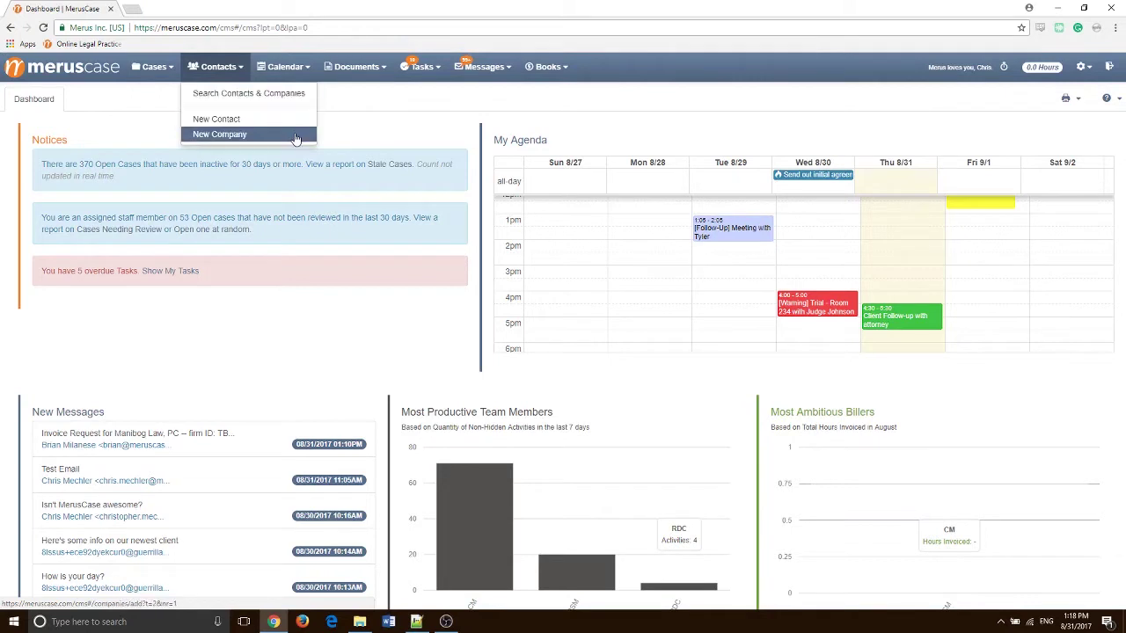
pyautogui.click(226, 74)
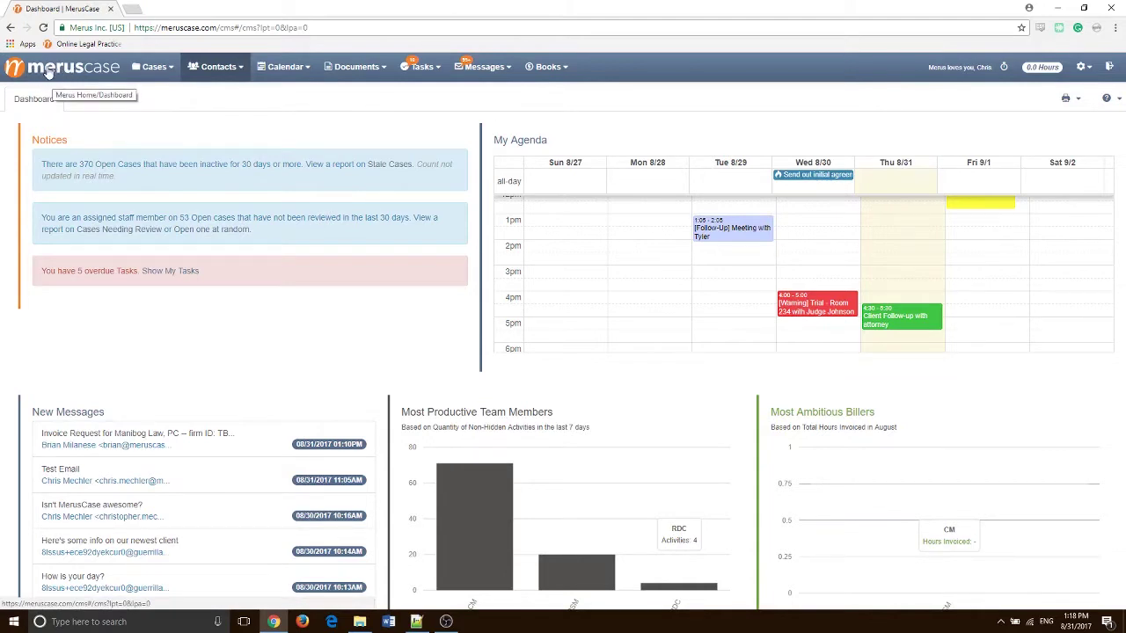
pyautogui.rightClick(58, 69)
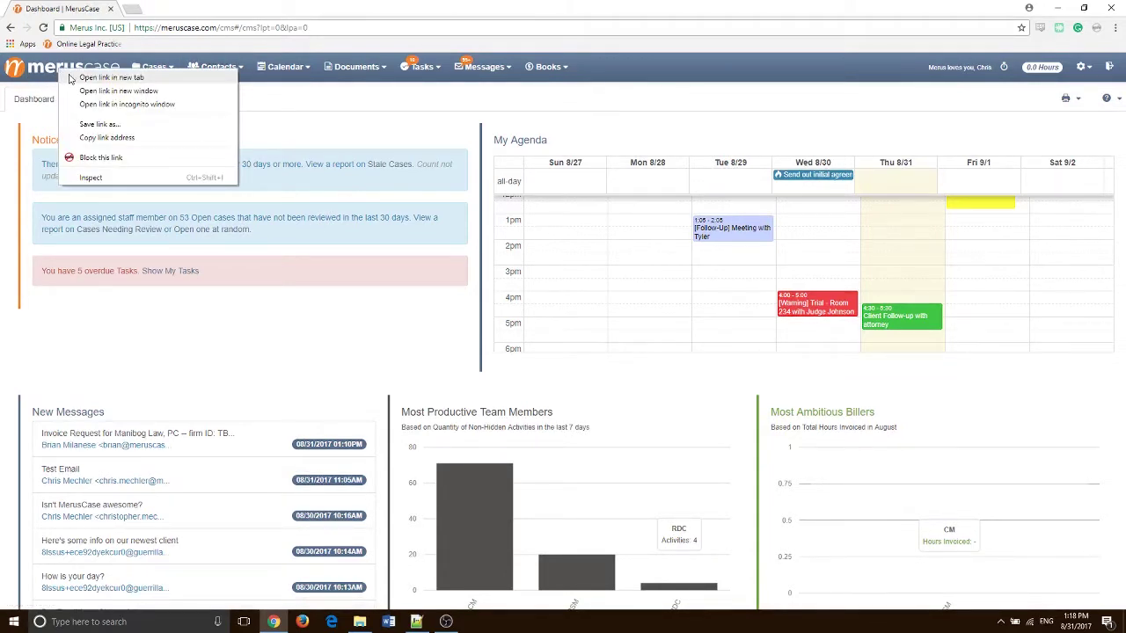
pyautogui.click(104, 79)
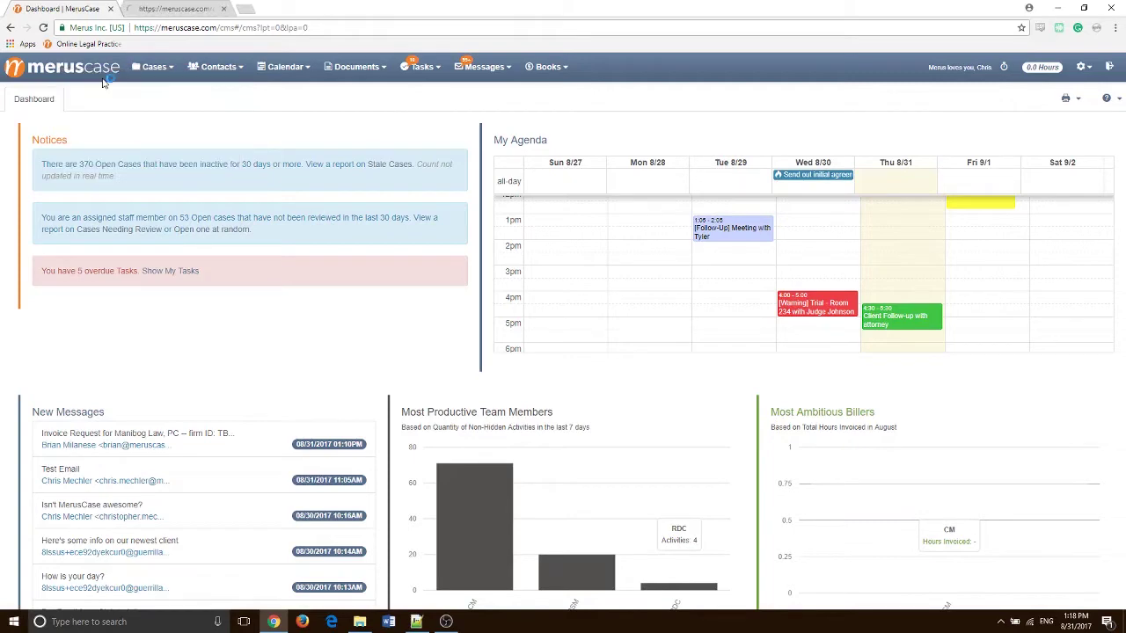
# Switch to the new tab and show the Cases menu with its recent cases
pyautogui.click(172, 11)
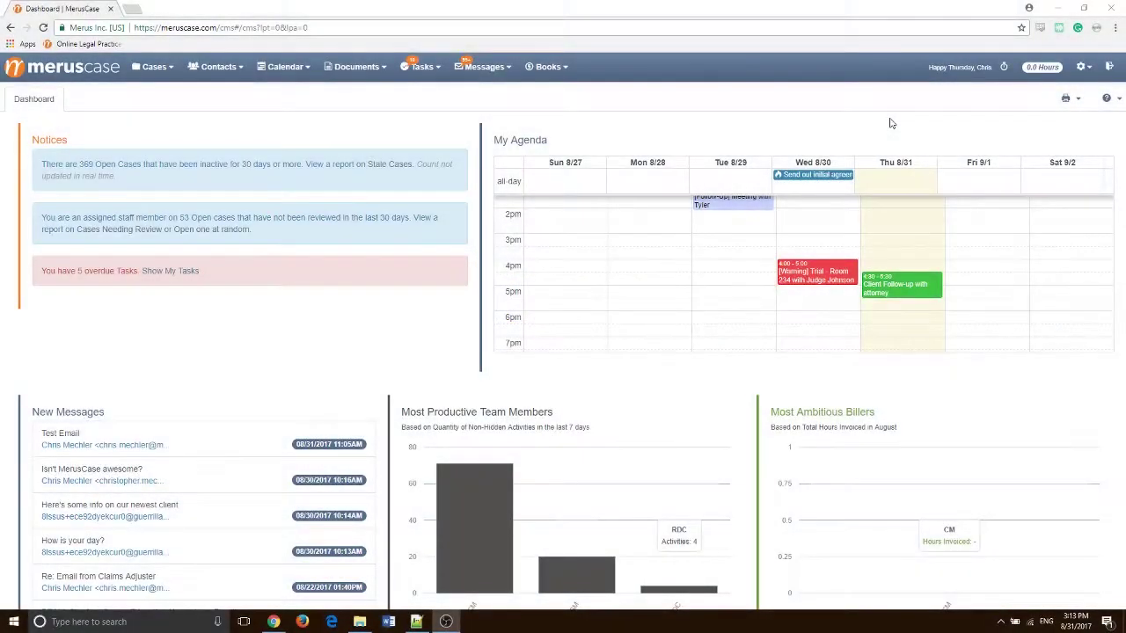
pyautogui.click(162, 74)
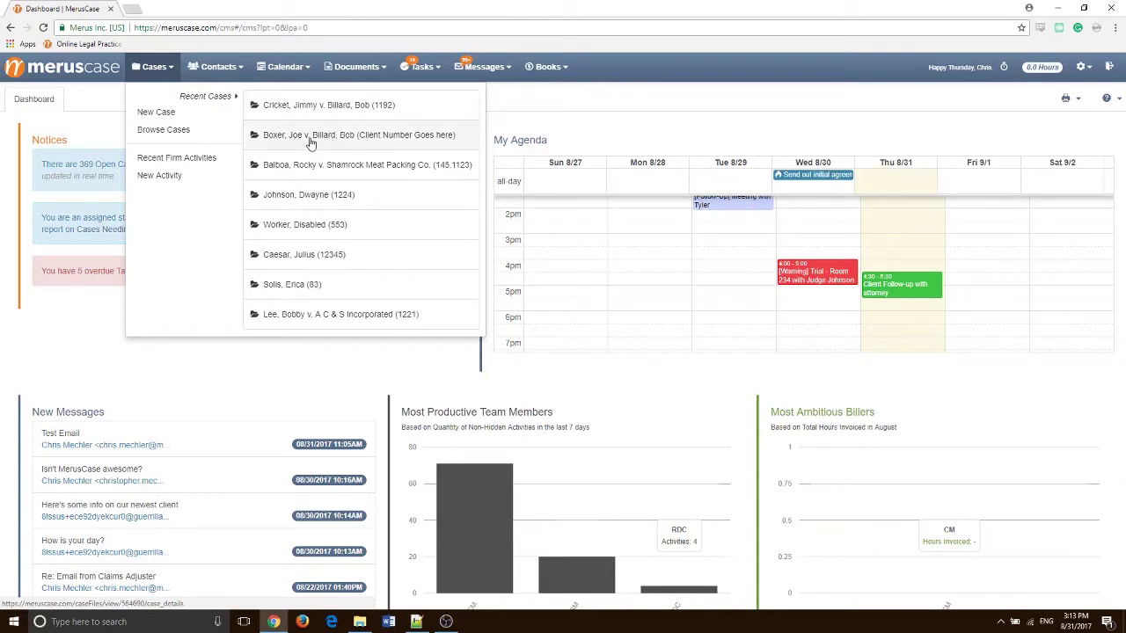
# Browse the full case list of 519 cases
pyautogui.click(203, 132)
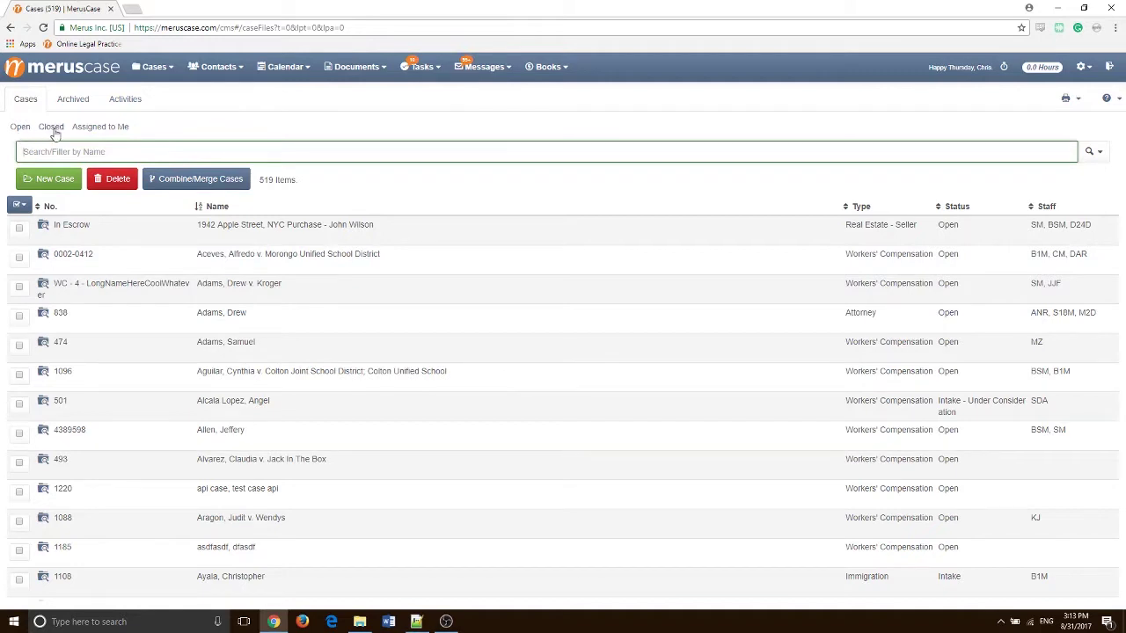
# Try a name search for a client's first name, then clear it to show all cases
pyautogui.click(141, 146)
pyautogui.click(230, 106)
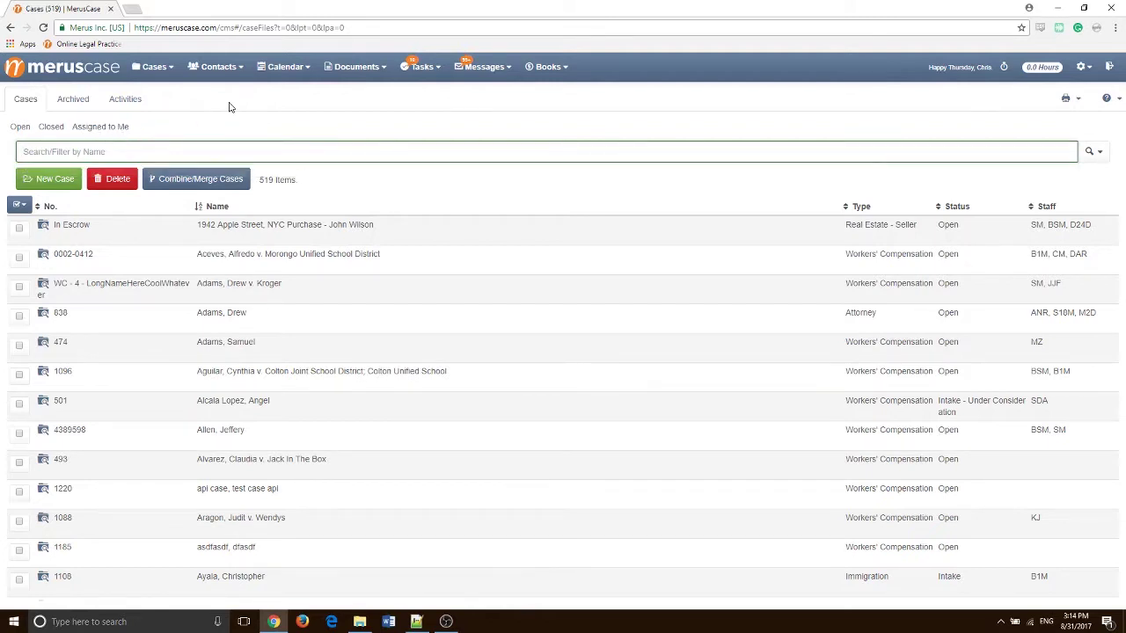
pyautogui.click(97, 152)
pyautogui.write('jimmy')
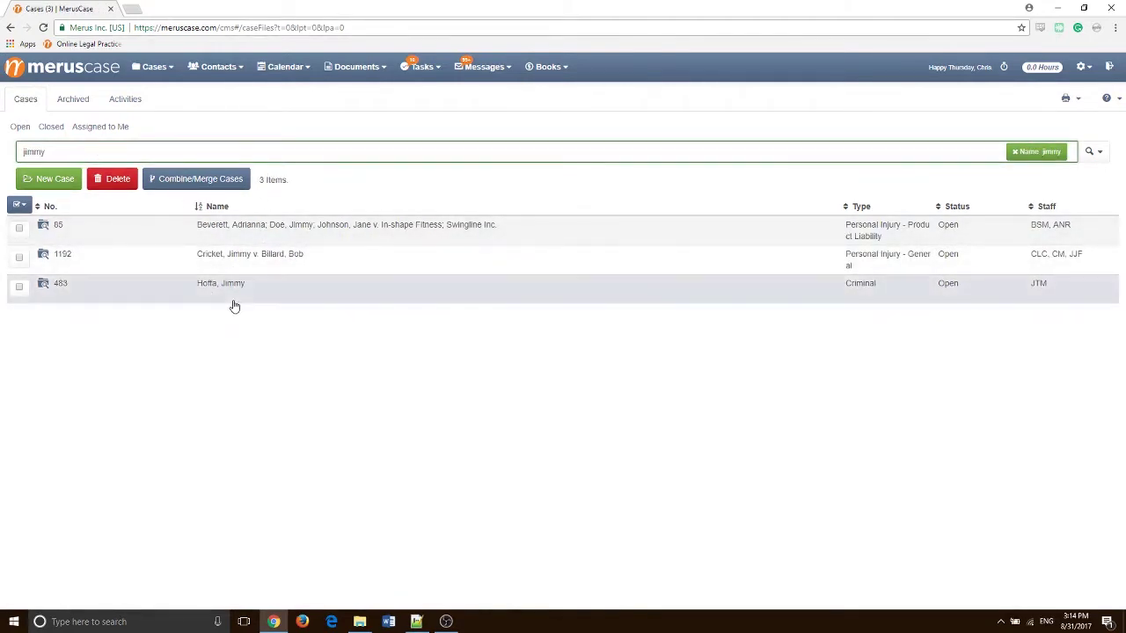
pyautogui.press('BackSpace')
pyautogui.press('BackSpace')
pyautogui.press('BackSpace')
pyautogui.press('BackSpace')
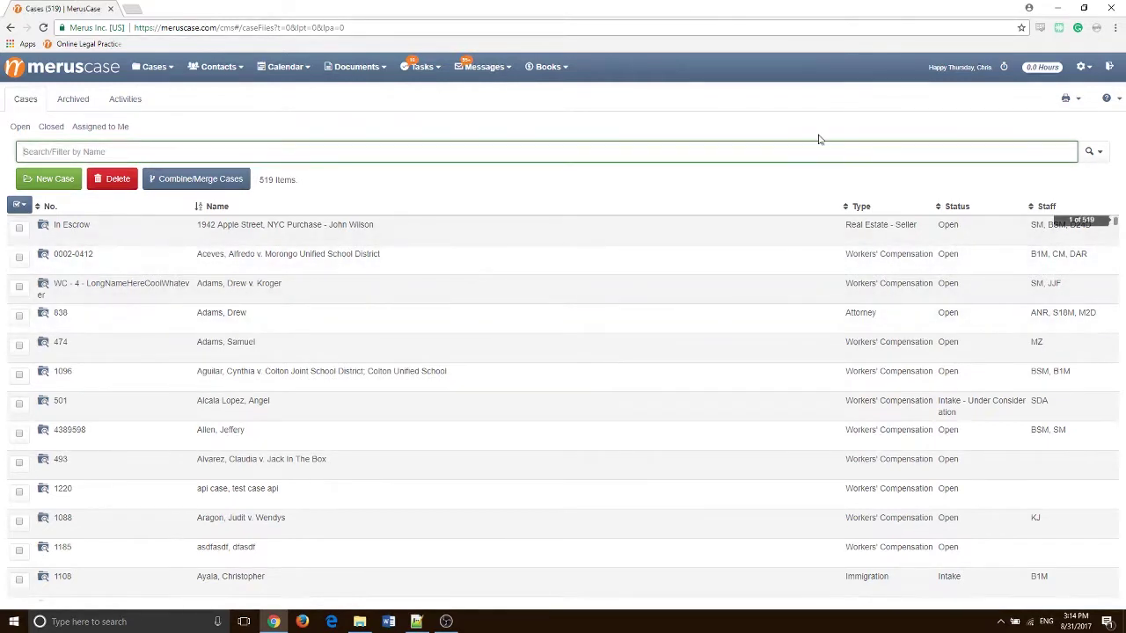
# Check the advanced filter fields, switching the filter to Status and back to Name
pyautogui.click(1103, 154)
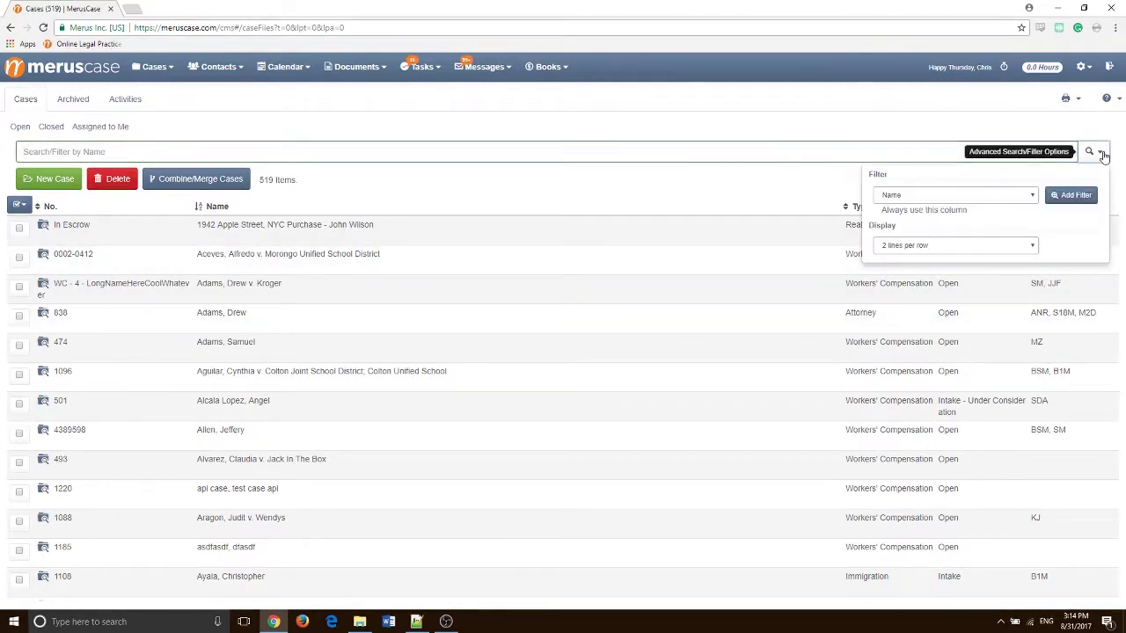
pyautogui.click(923, 196)
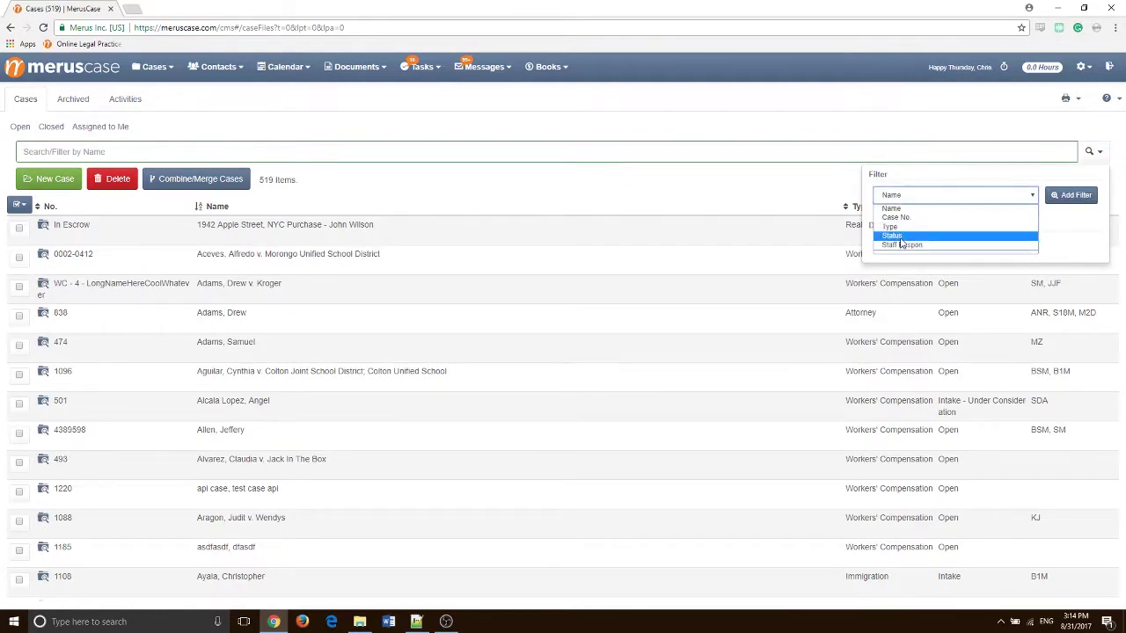
pyautogui.click(904, 236)
pyautogui.click(910, 195)
pyautogui.click(906, 209)
pyautogui.click(886, 115)
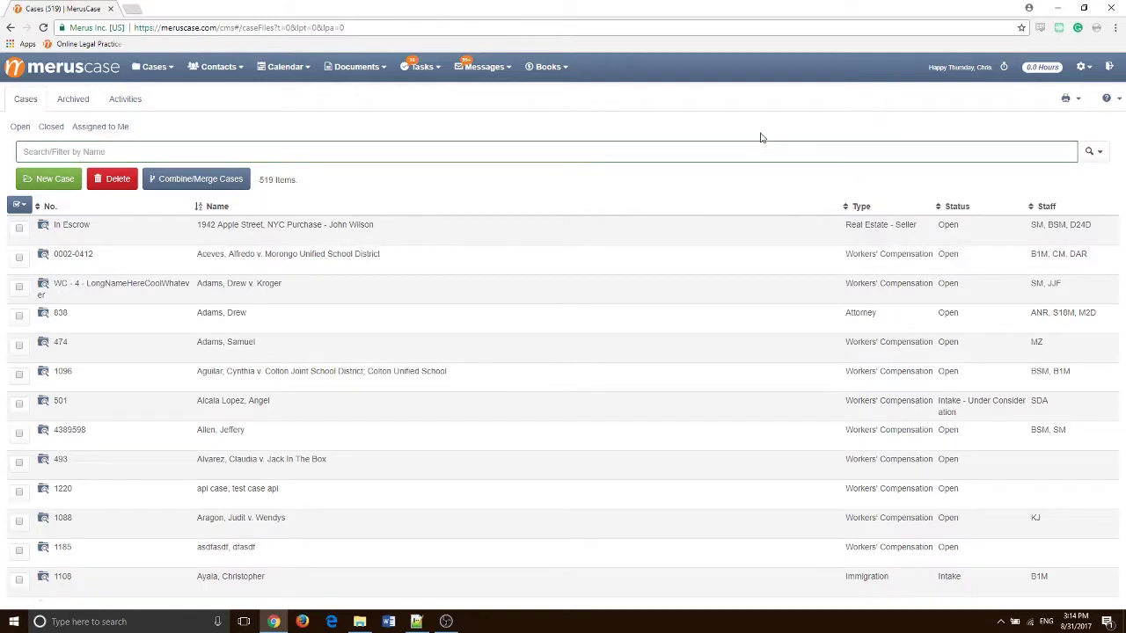
# Filter cases by the client's first name down to three matches and open case 1192
pyautogui.click(218, 152)
pyautogui.write('jimmy')
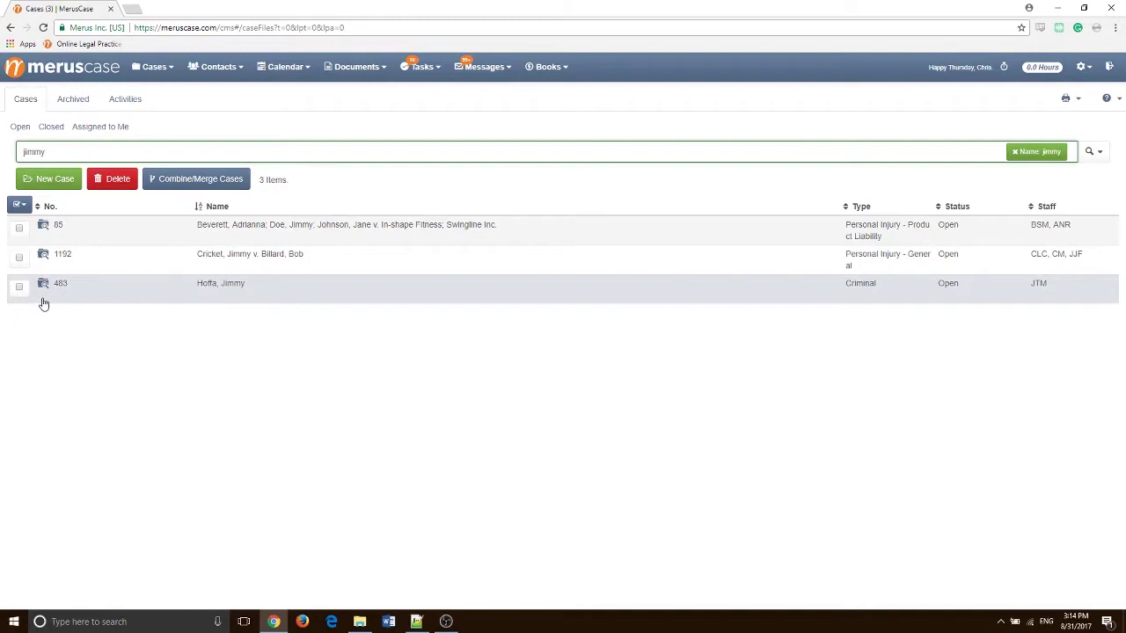
pyautogui.click(44, 256)
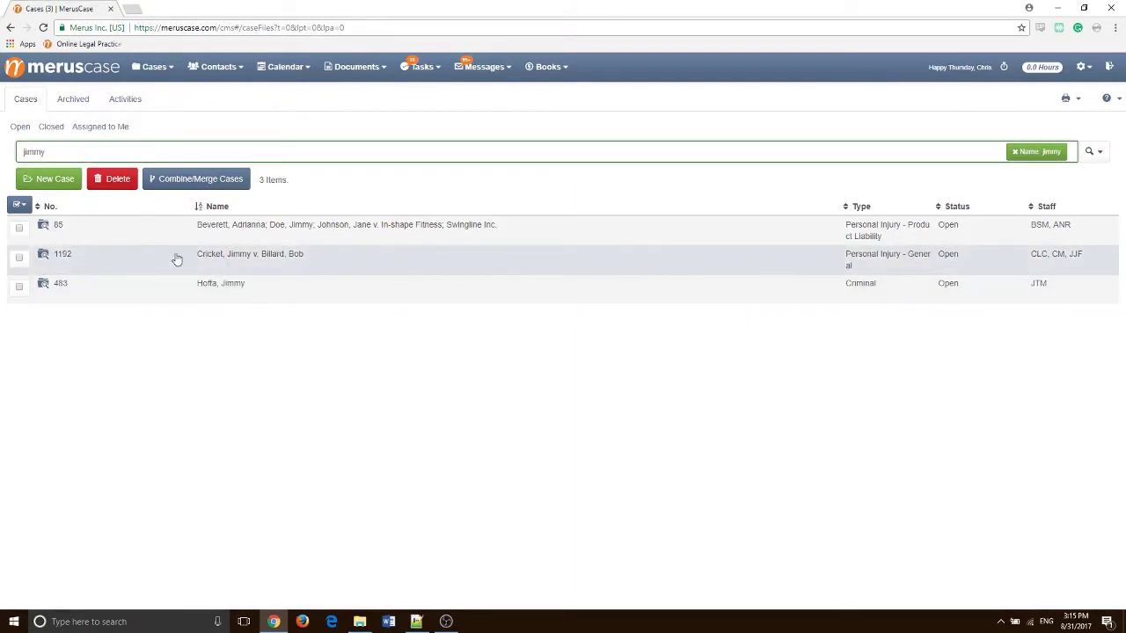
# Open case 1192's details, expand Books and Files in the sidebar, then return to Case Overview
pyautogui.click(537, 270)
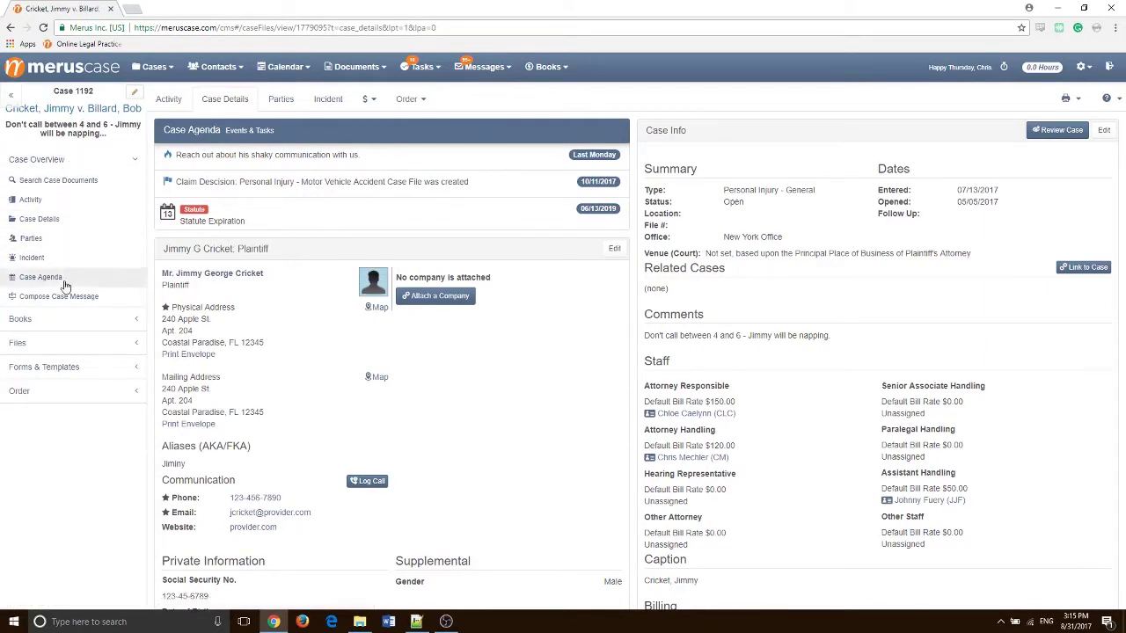
pyautogui.click(62, 320)
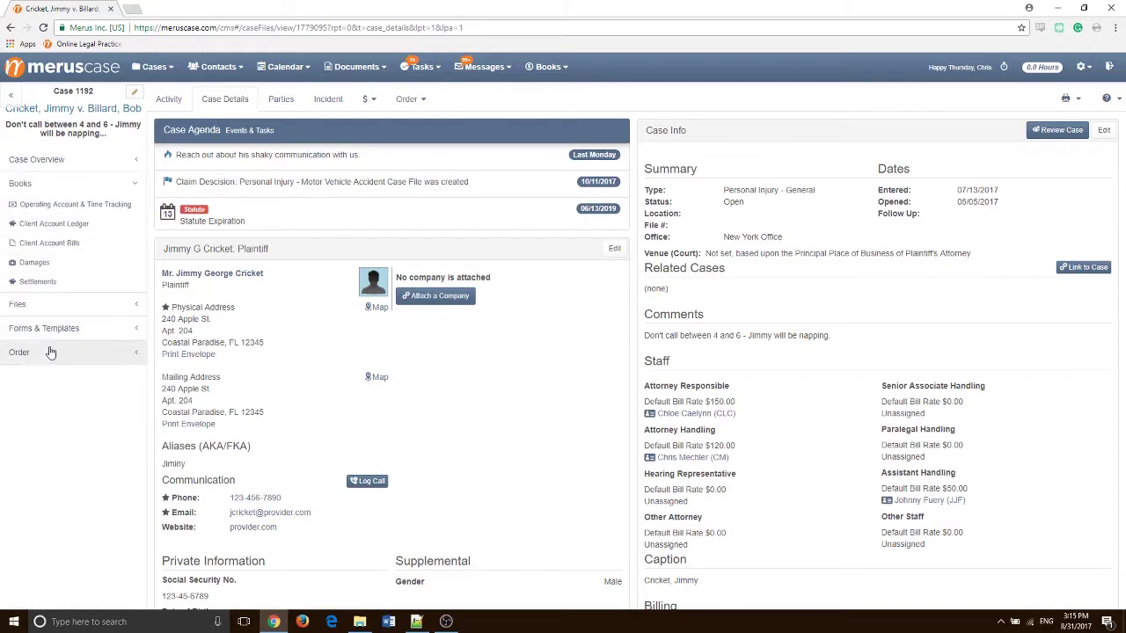
pyautogui.click(71, 295)
pyautogui.click(72, 161)
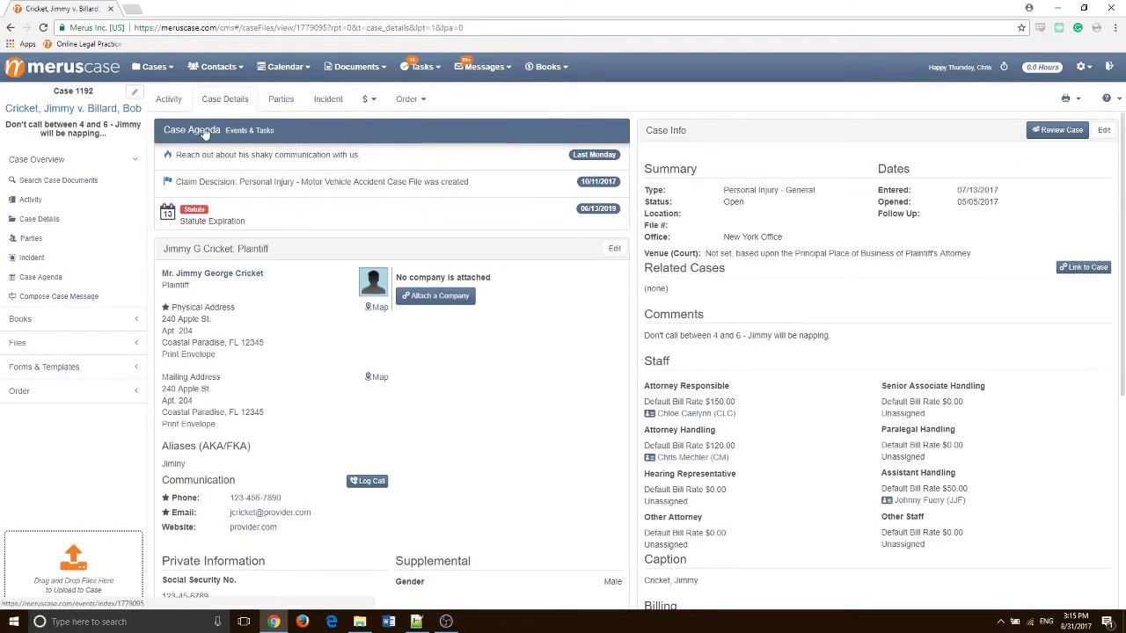
pyautogui.scroll(2, 485, 208)
pyautogui.scroll(-2, 485, 208)
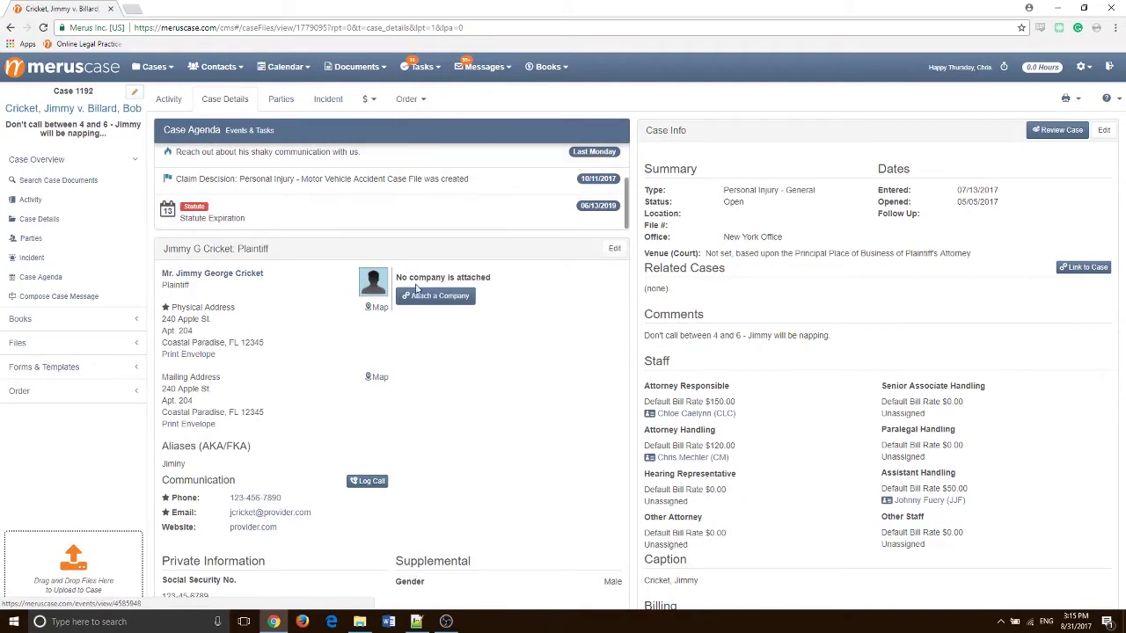
pyautogui.scroll(-2, 505, 251)
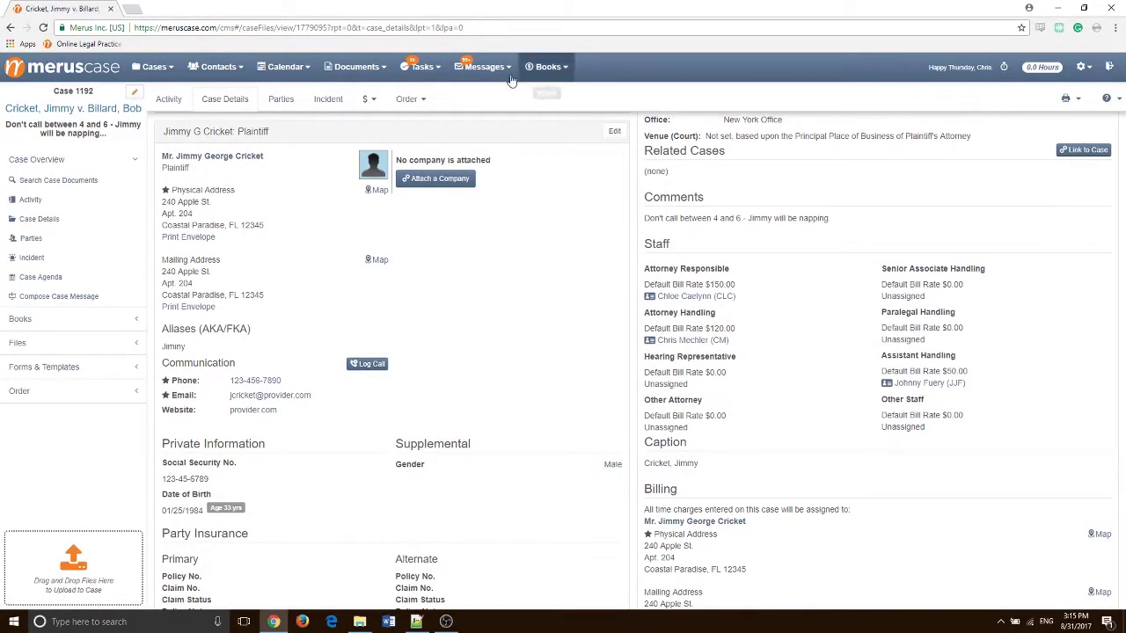
pyautogui.scroll(2, 520, 335)
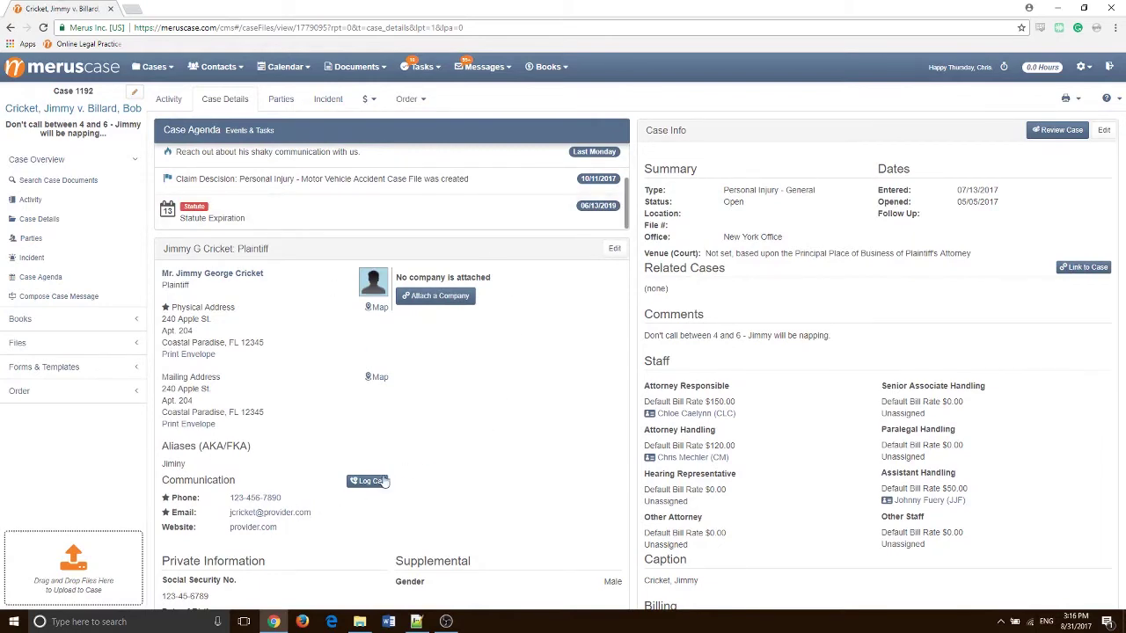
pyautogui.scroll(-1, 628, 341)
pyautogui.scroll(-1, 616, 328)
pyautogui.scroll(2, 1000, 312)
pyautogui.scroll(-2, 886, 254)
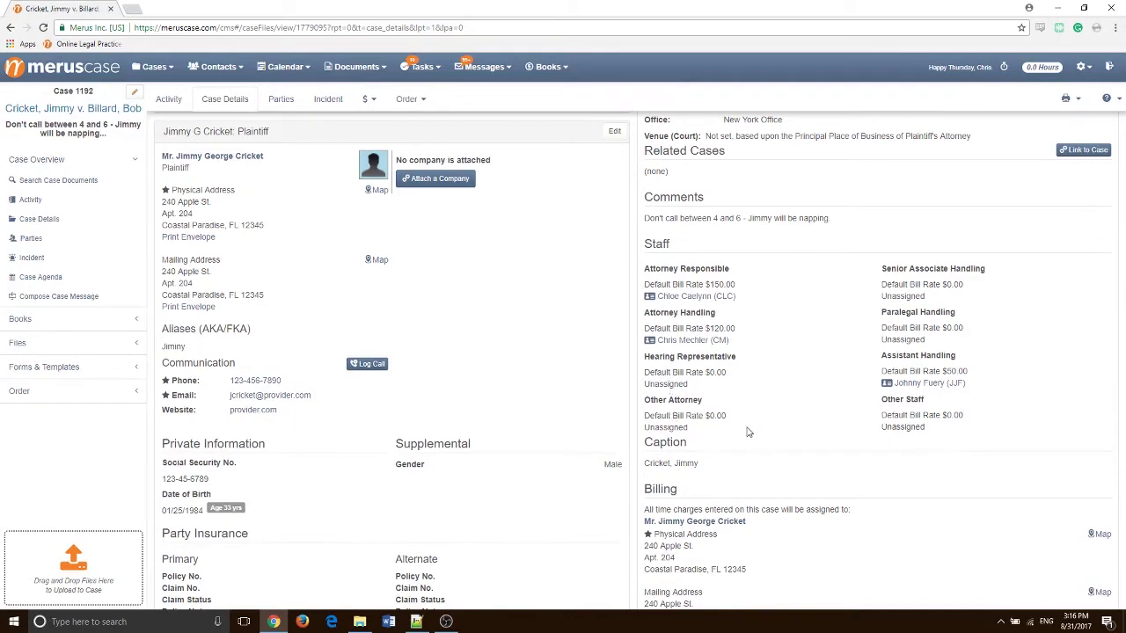
pyautogui.scroll(-3, 748, 431)
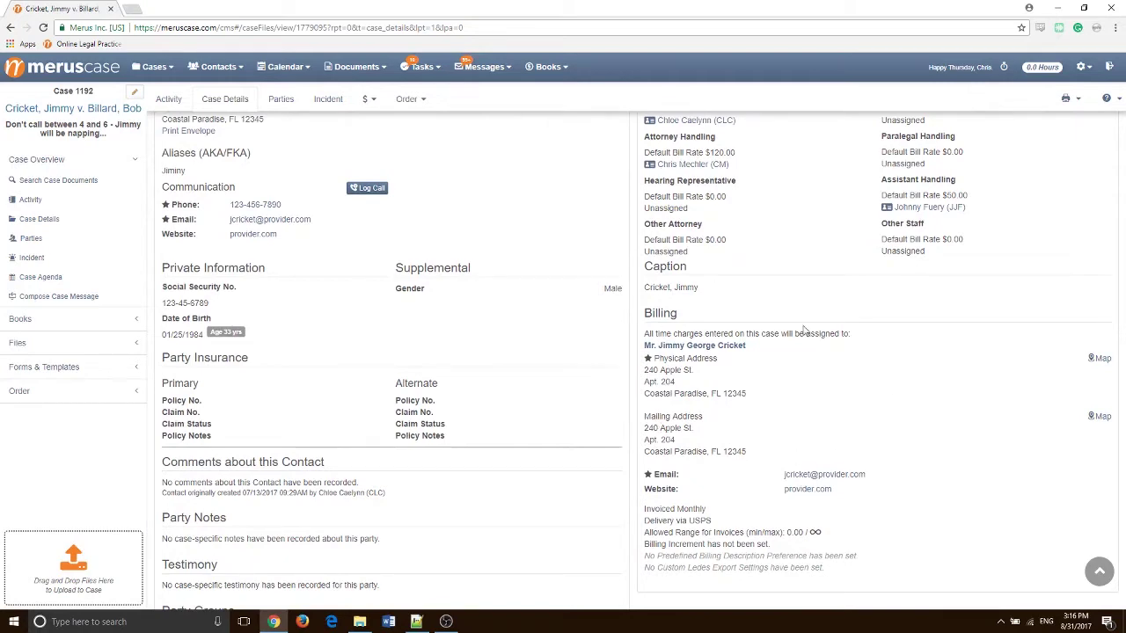
pyautogui.scroll(3, 804, 332)
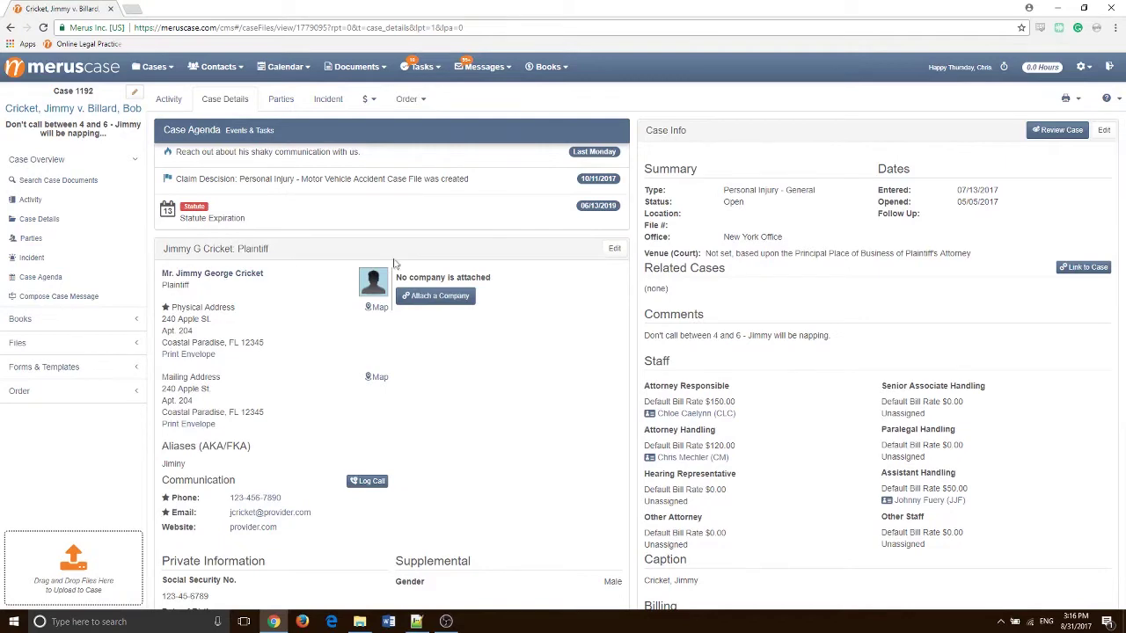
# Edit the plaintiff's contact details on case 1192 and save the changes
pyautogui.click(609, 252)
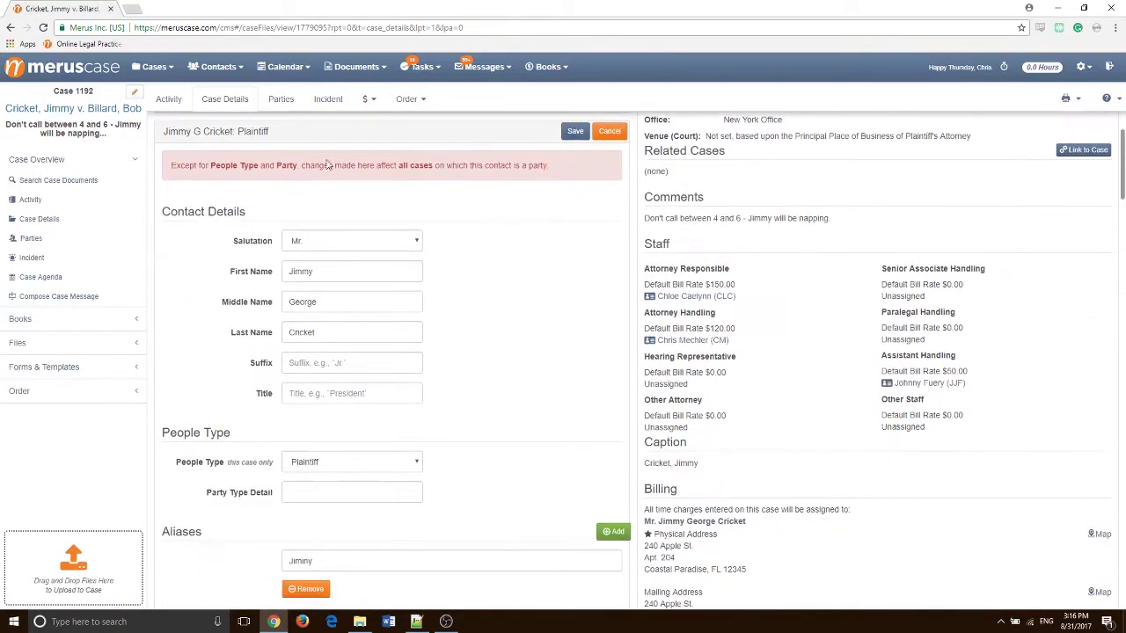
pyautogui.scroll(-2, 452, 318)
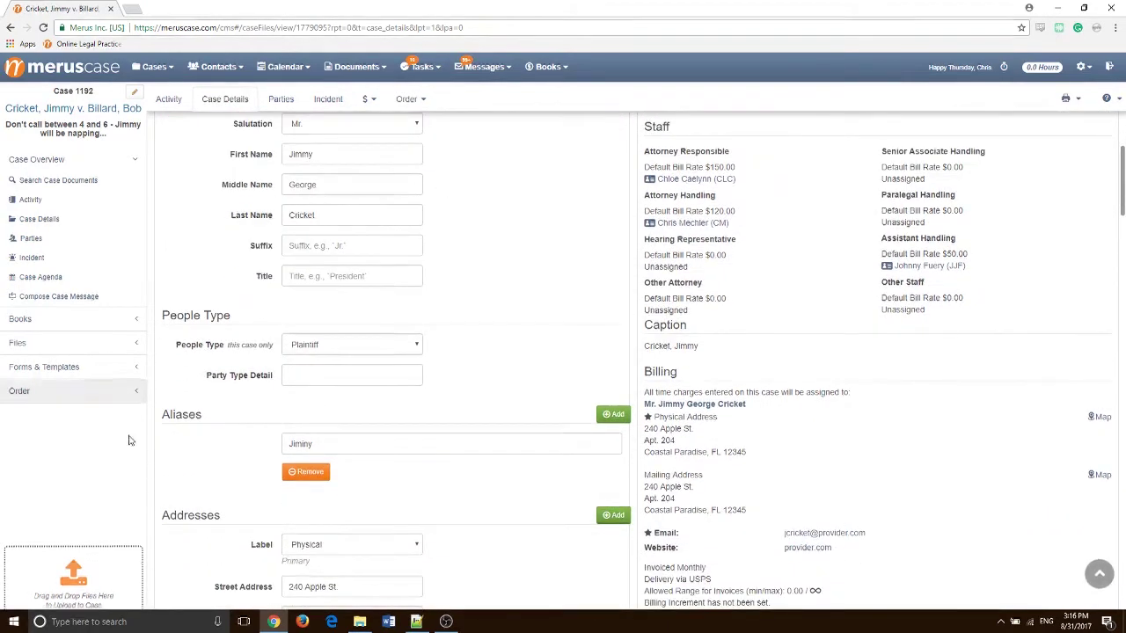
pyautogui.scroll(2, 366, 448)
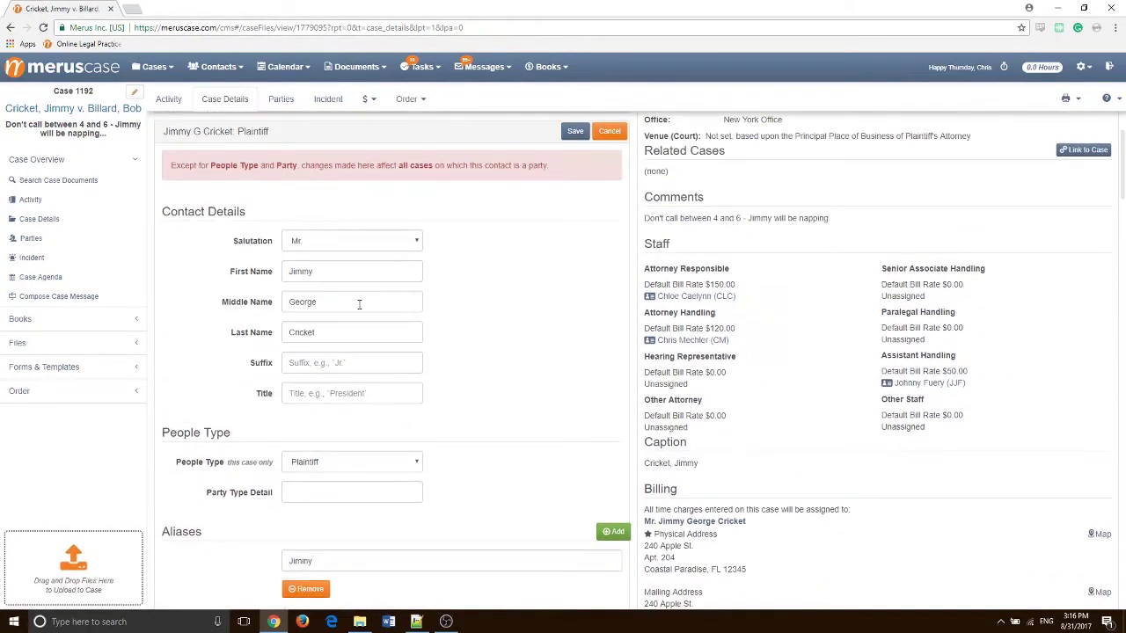
pyautogui.click(576, 132)
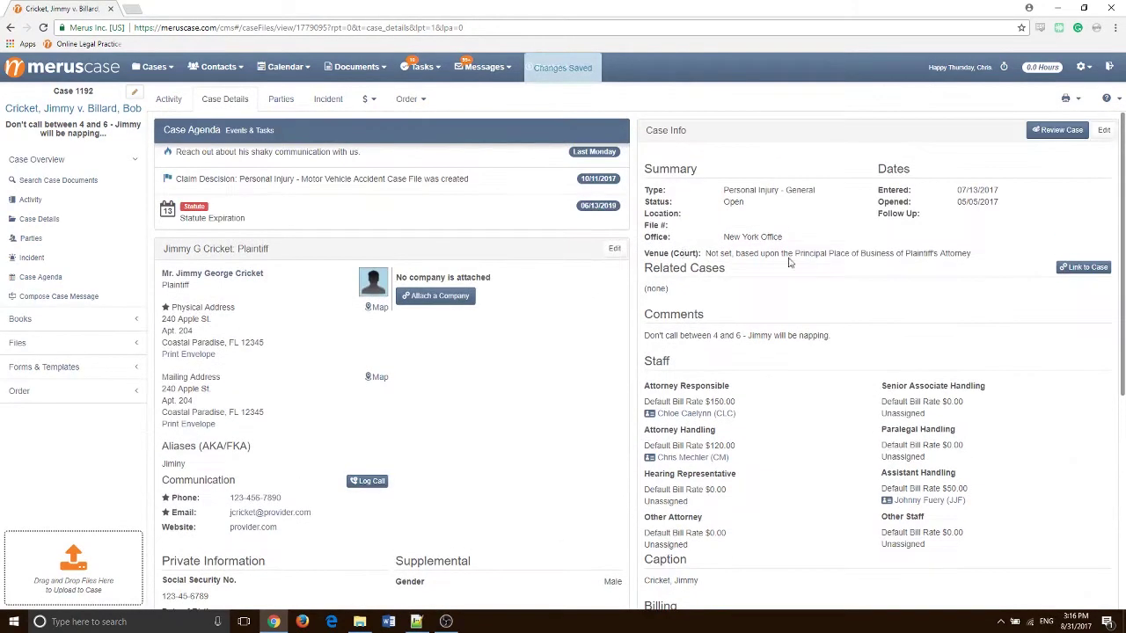
# List the case's 7 parties and show the three cases involving the defendant
pyautogui.click(281, 99)
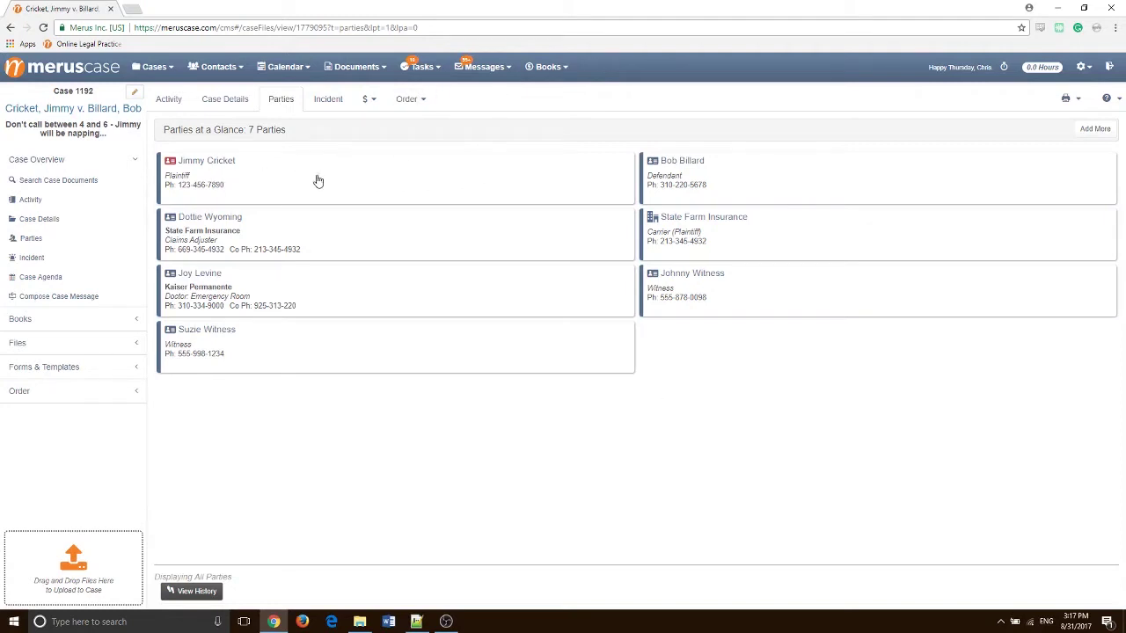
pyautogui.click(822, 180)
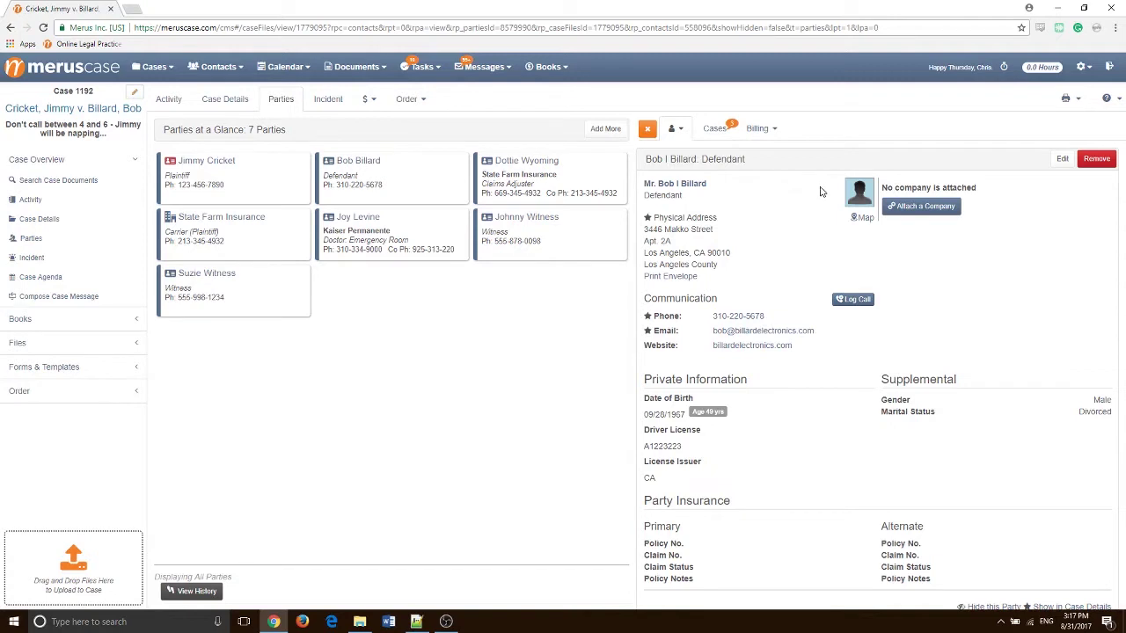
pyautogui.click(709, 132)
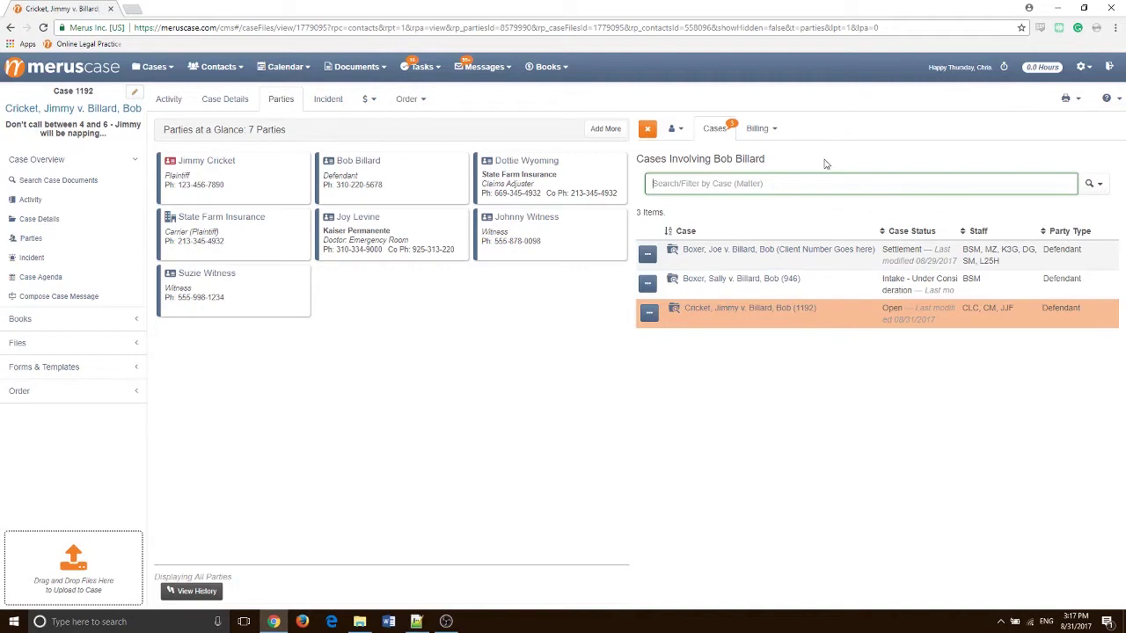
# Close the defendant's cases panel so all 7 party cards are shown
pyautogui.click(649, 131)
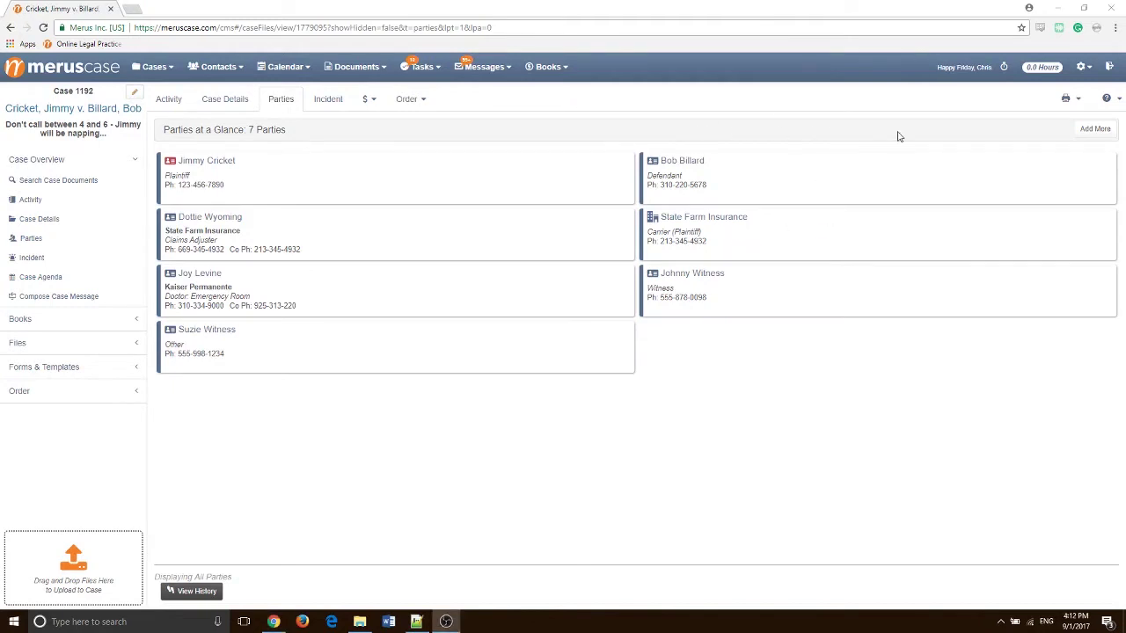
# Start adding a party and search the rolodex by a contact's name, finding one witness
pyautogui.click(1094, 130)
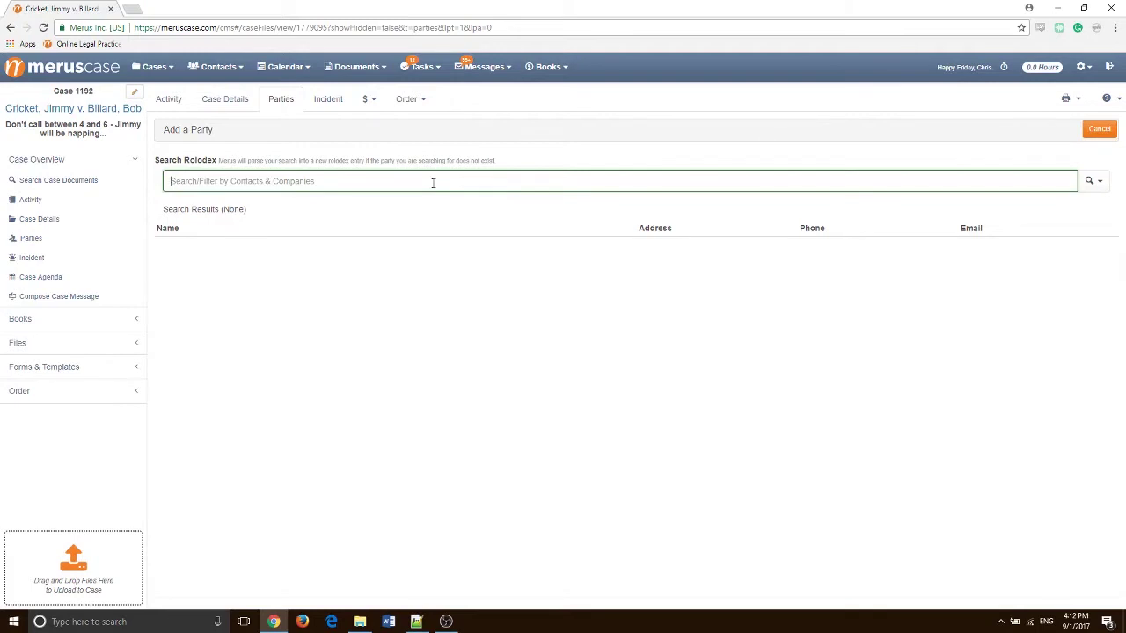
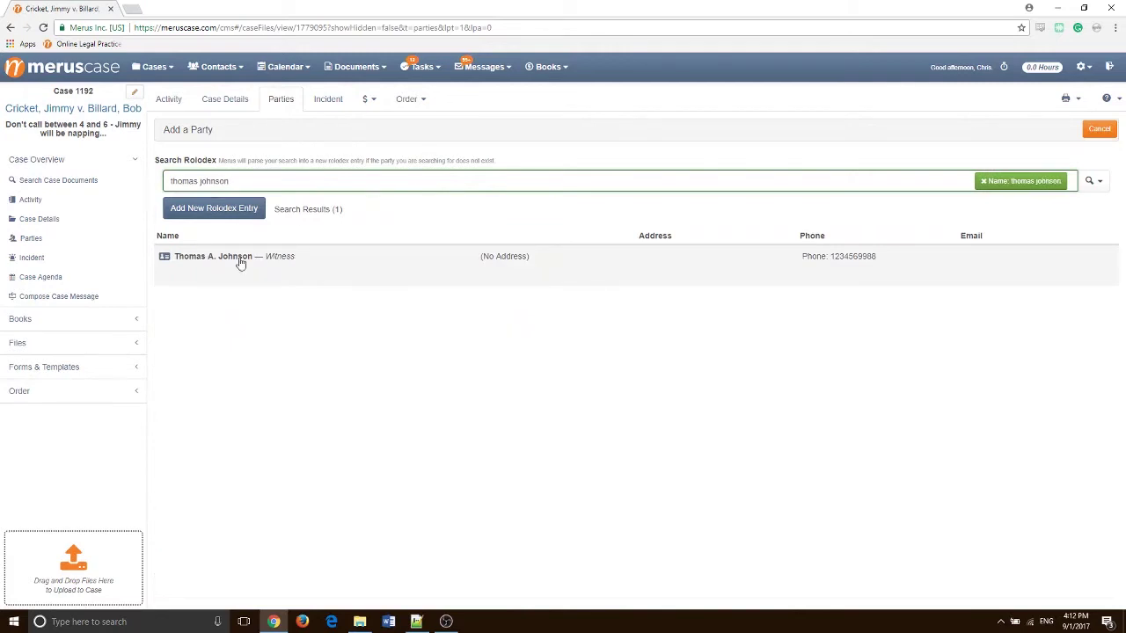
pyautogui.moveTo(365, 266)
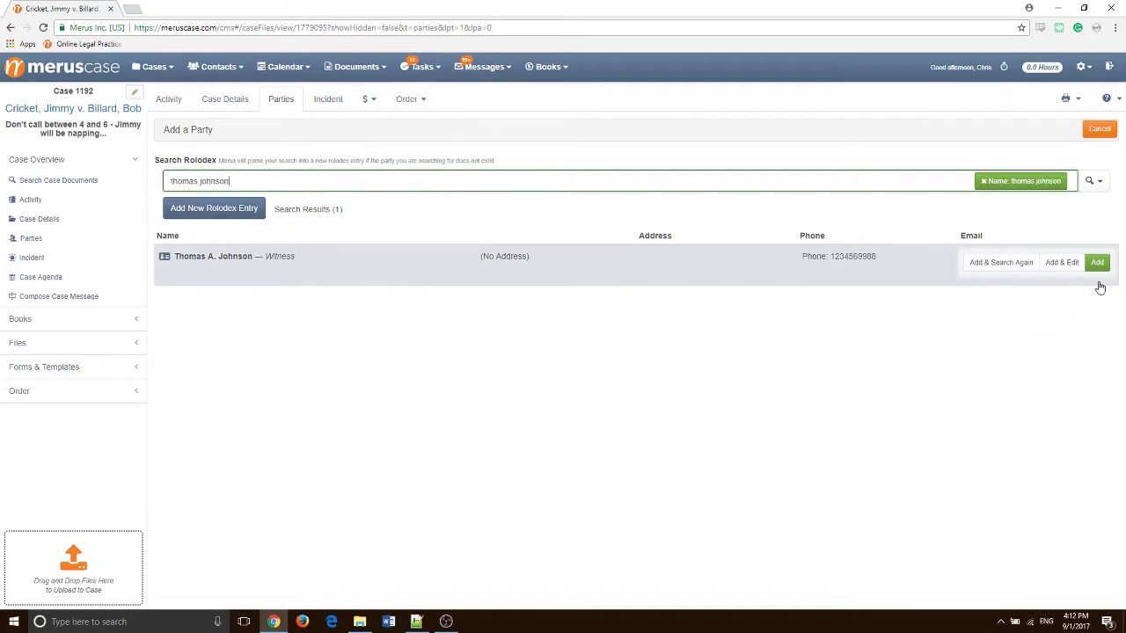
# Add the witness contact to case 1192 as a party, then view and close his party card
pyautogui.click(1099, 264)
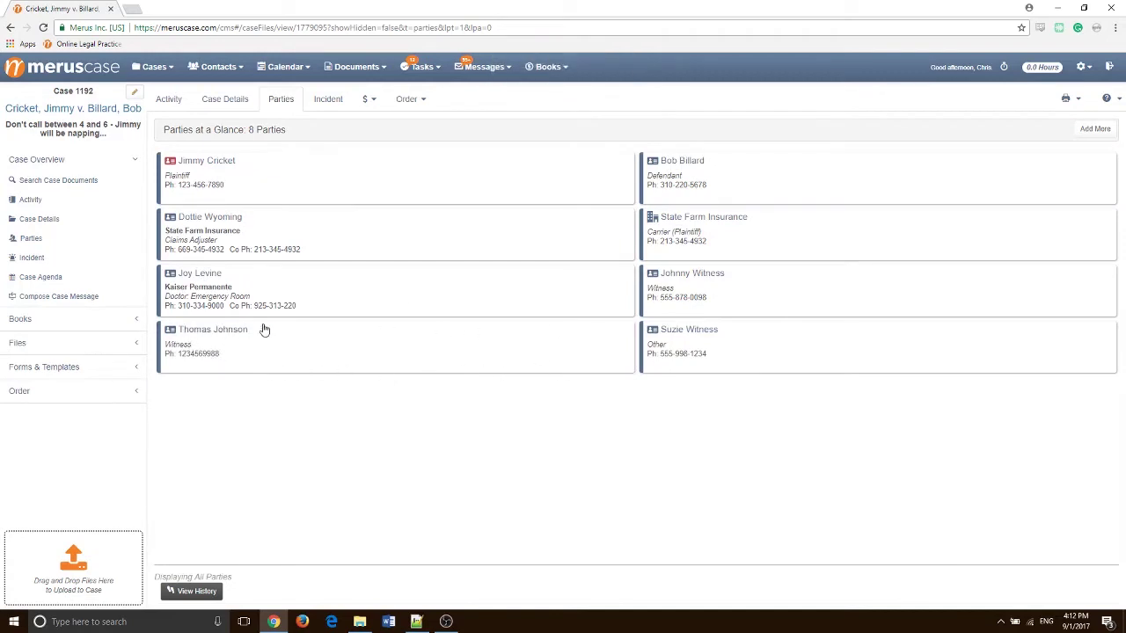
pyautogui.click(421, 346)
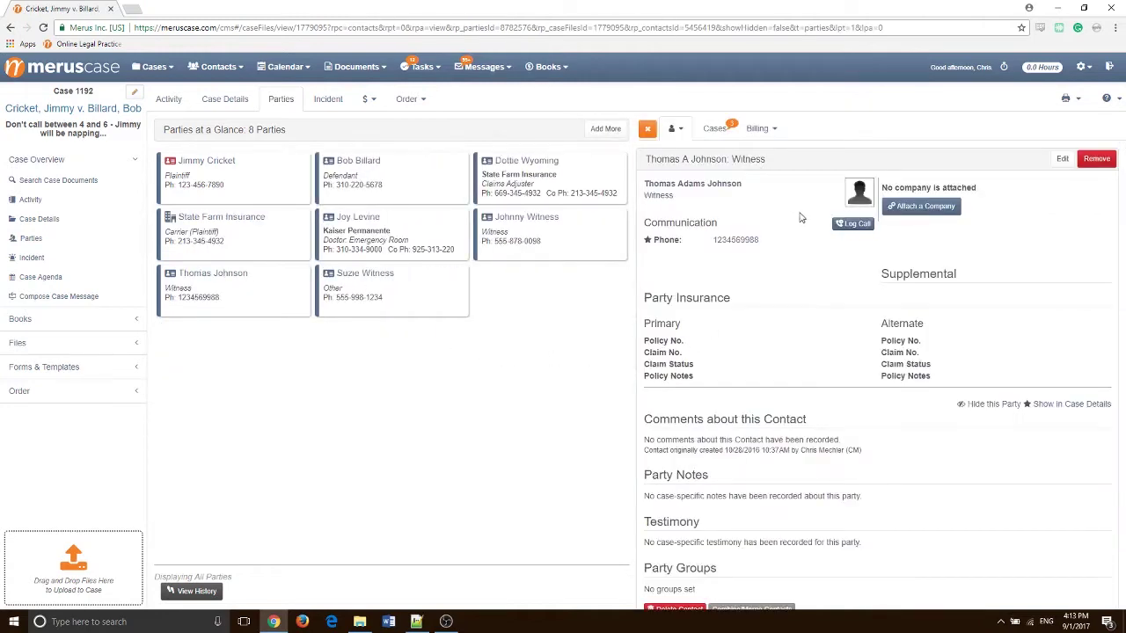
pyautogui.click(651, 131)
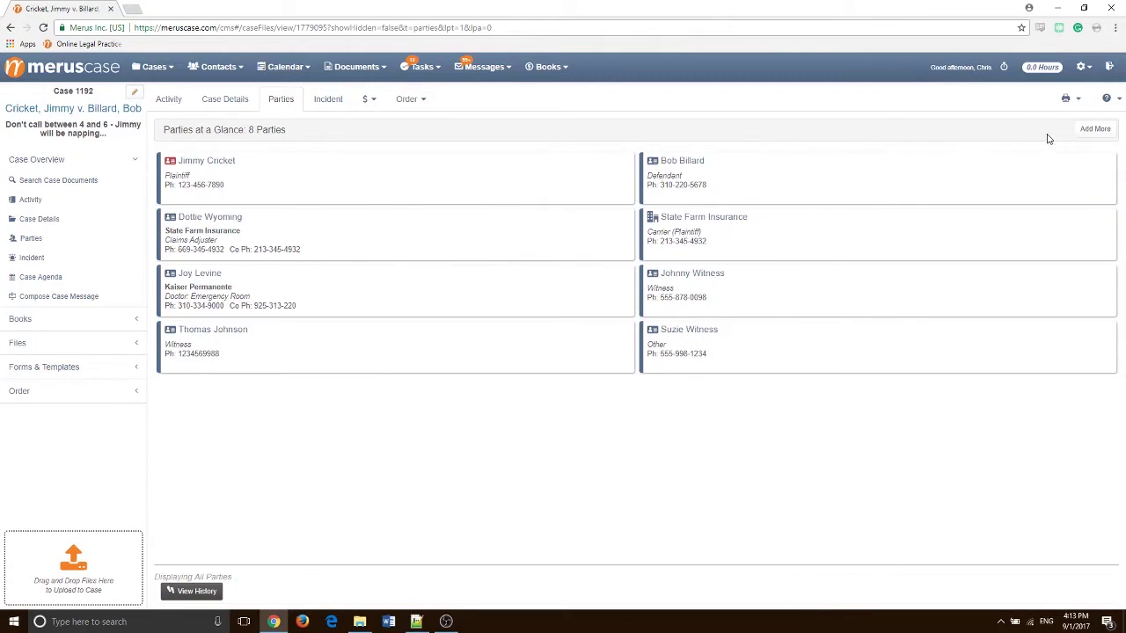
pyautogui.click(1096, 129)
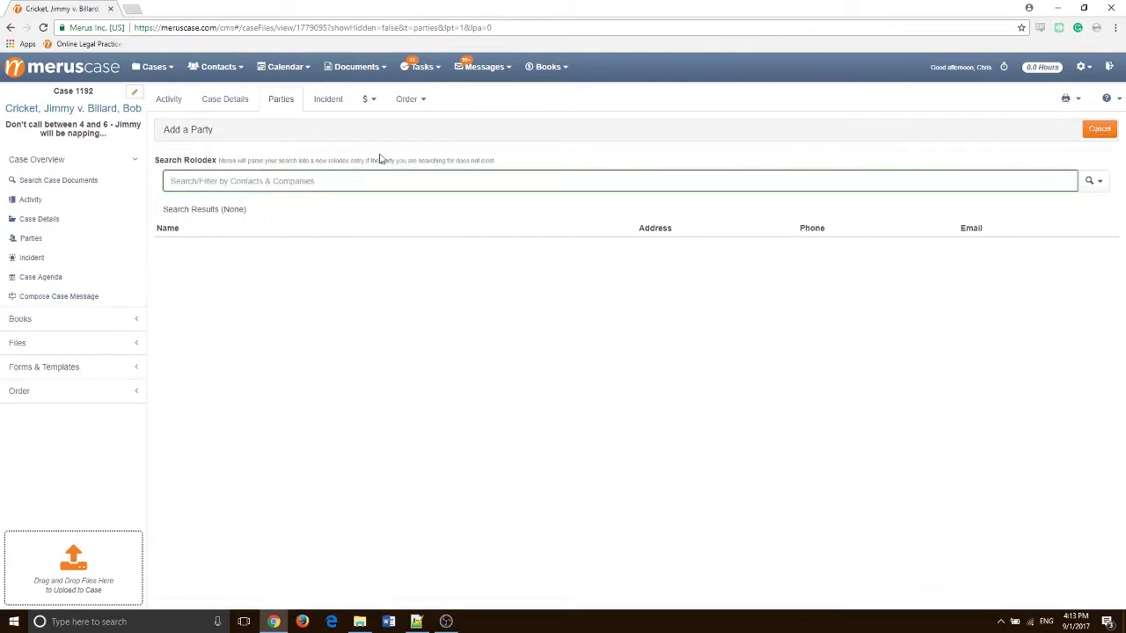
pyautogui.write('james')
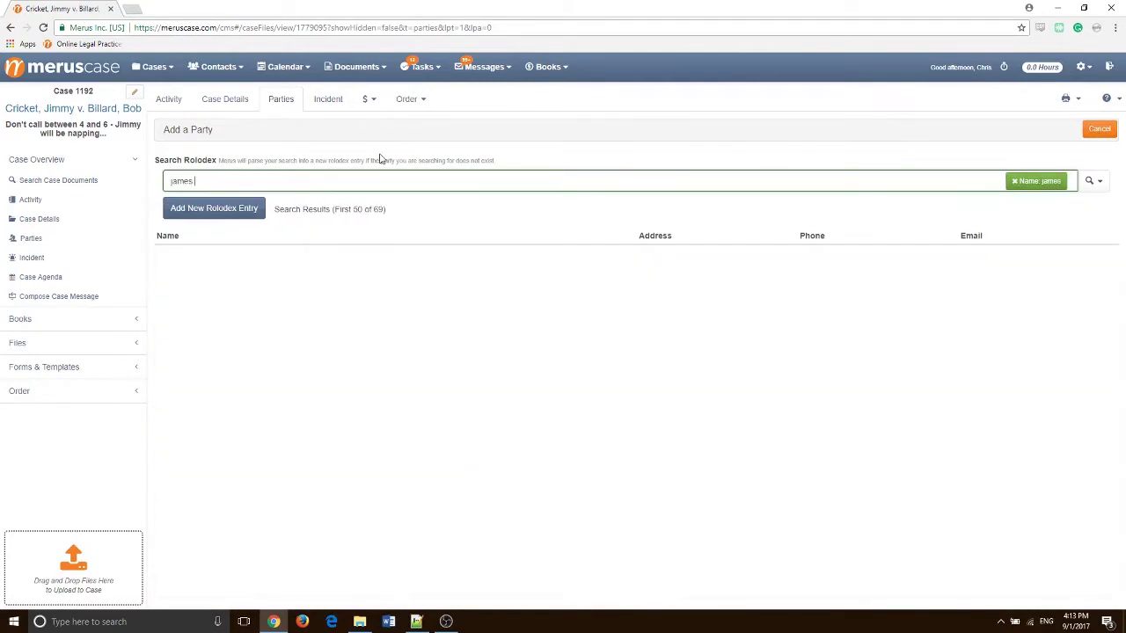
pyautogui.write(' monroe')
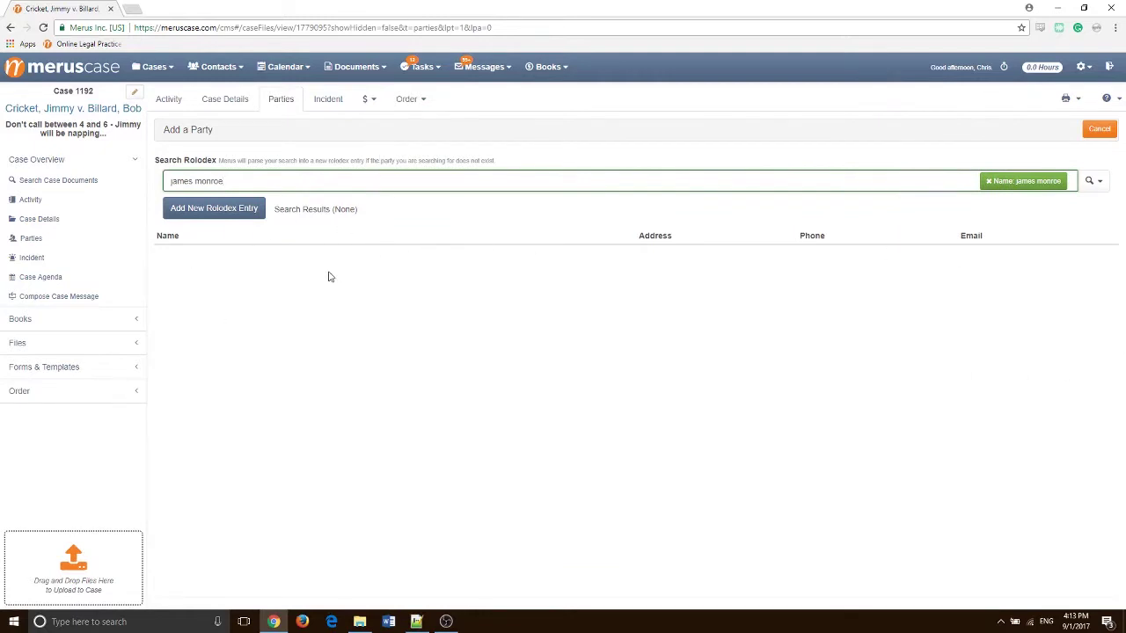
pyautogui.click(201, 211)
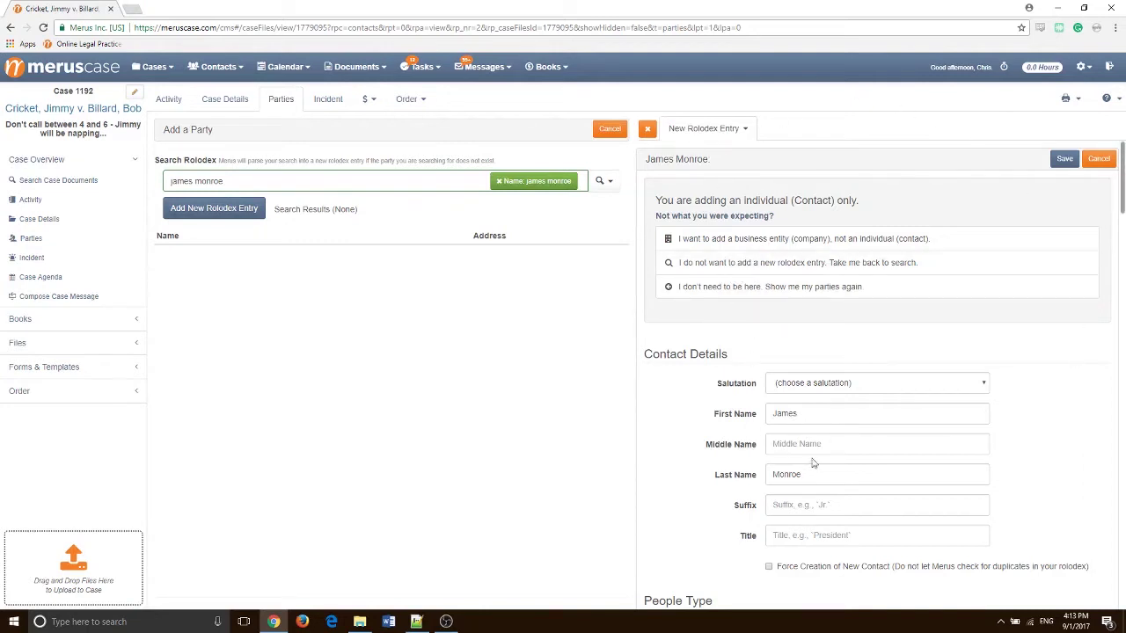
pyautogui.scroll(-2, 1038, 352)
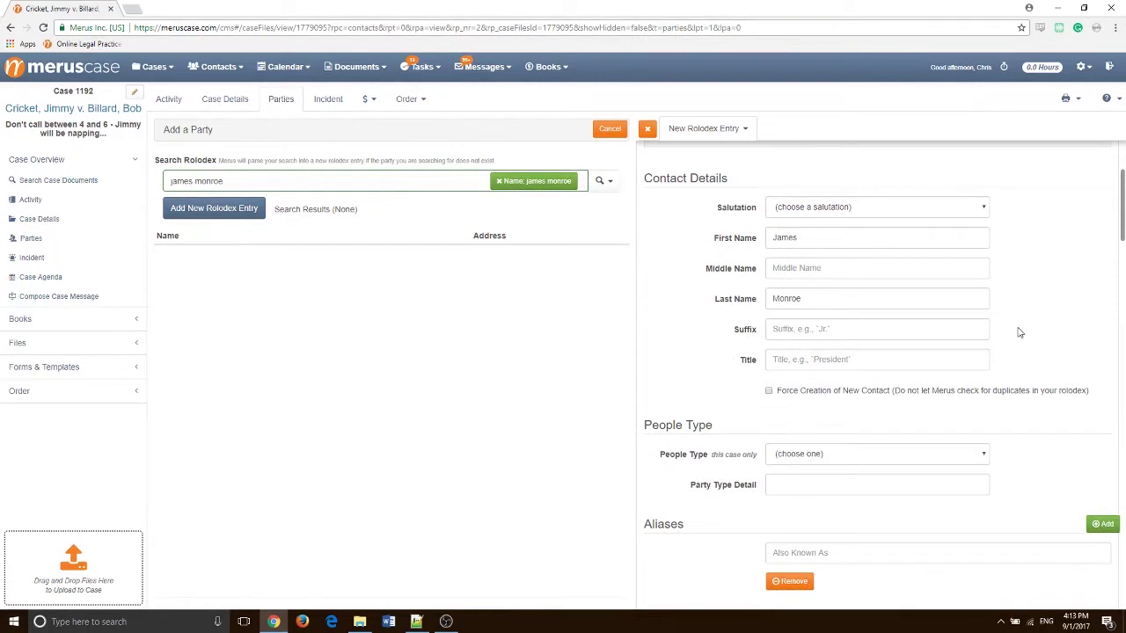
pyautogui.scroll(3, 1021, 332)
pyautogui.scroll(-3, 880, 396)
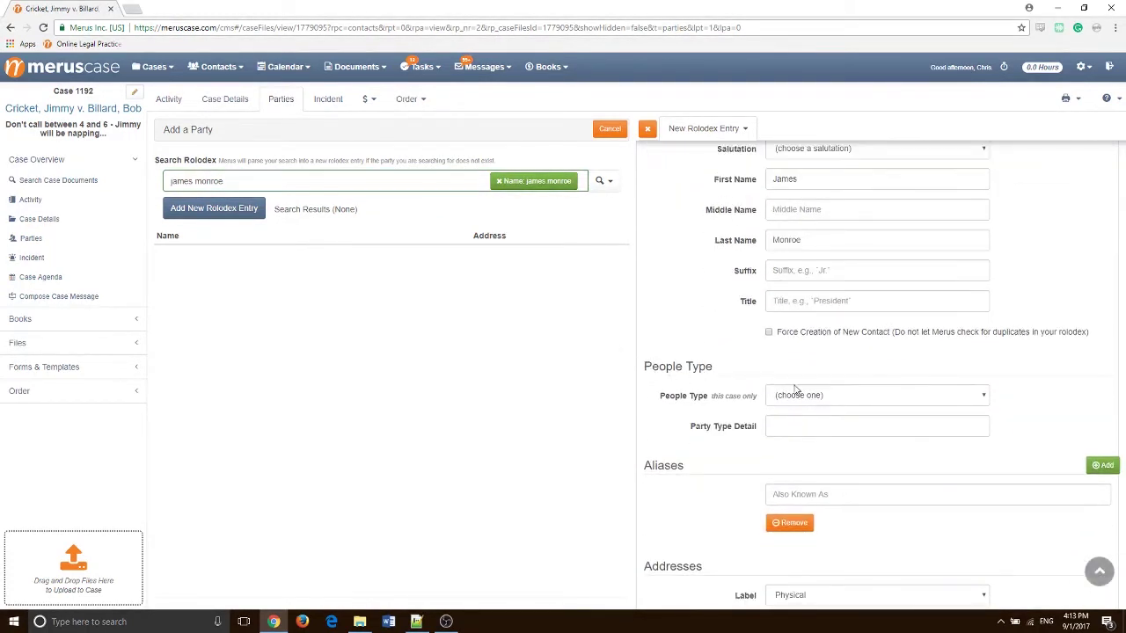
pyautogui.click(859, 398)
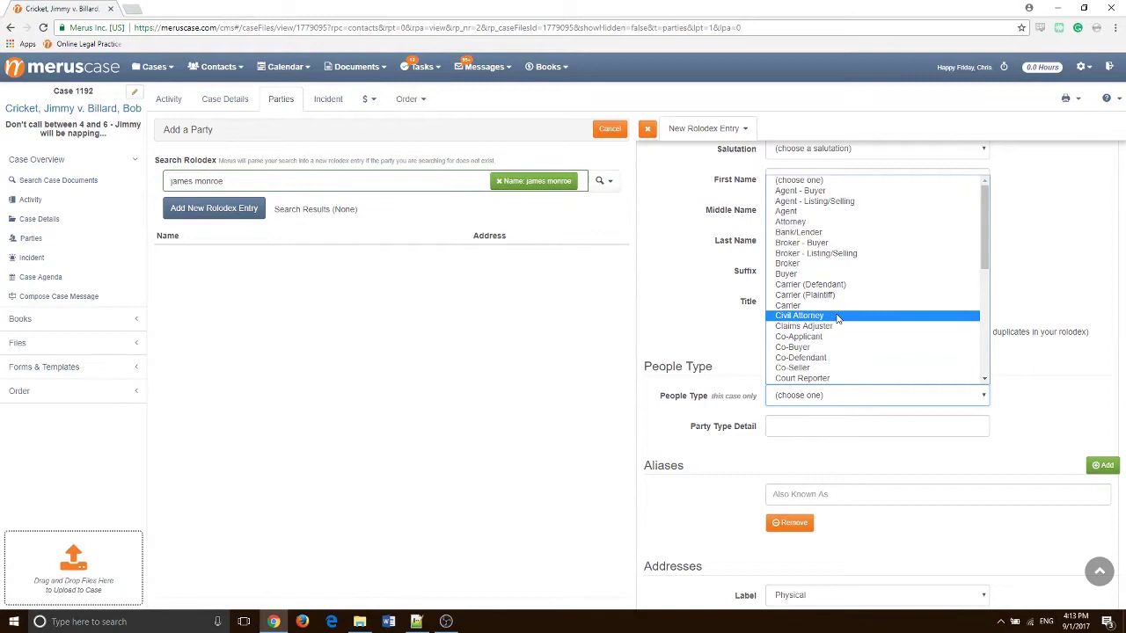
pyautogui.click(721, 318)
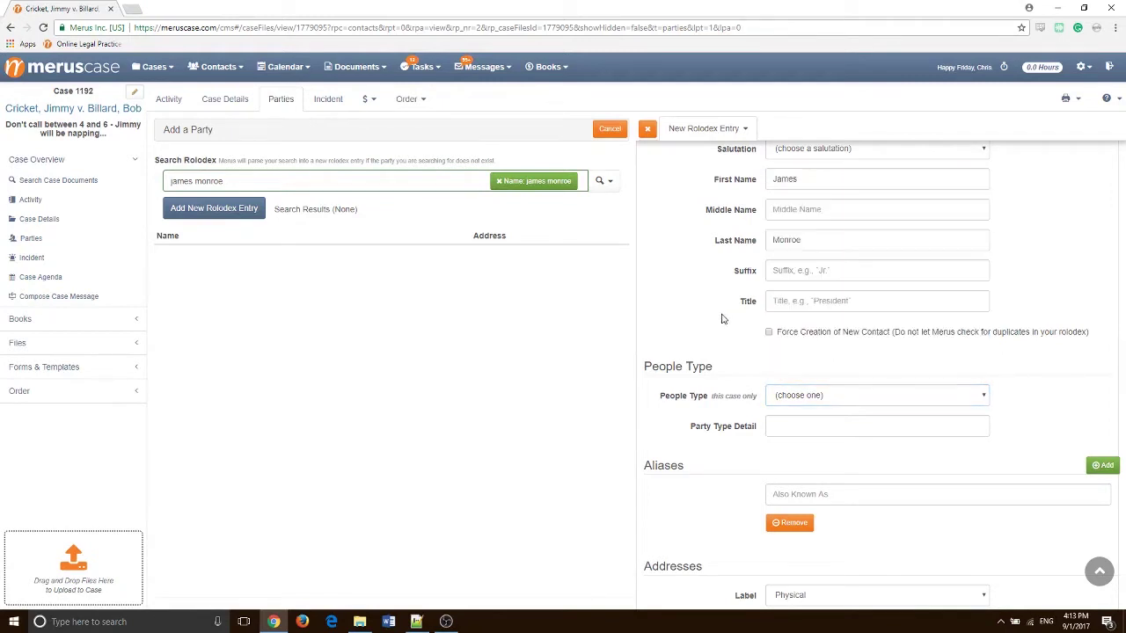
pyautogui.scroll(3, 915, 350)
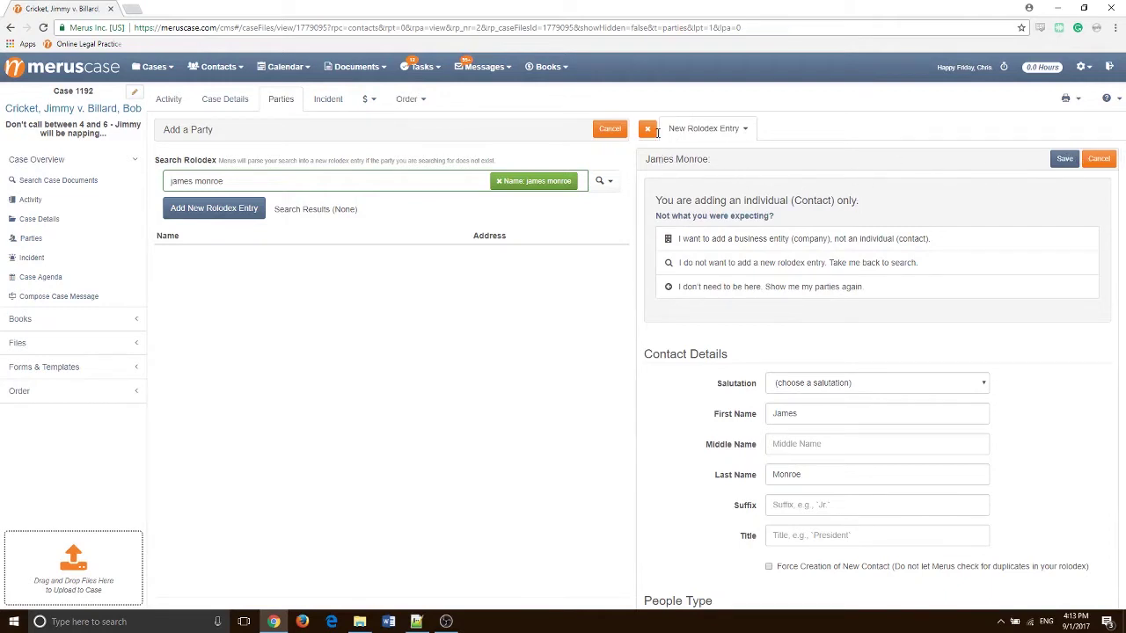
pyautogui.click(649, 129)
pyautogui.click(1100, 129)
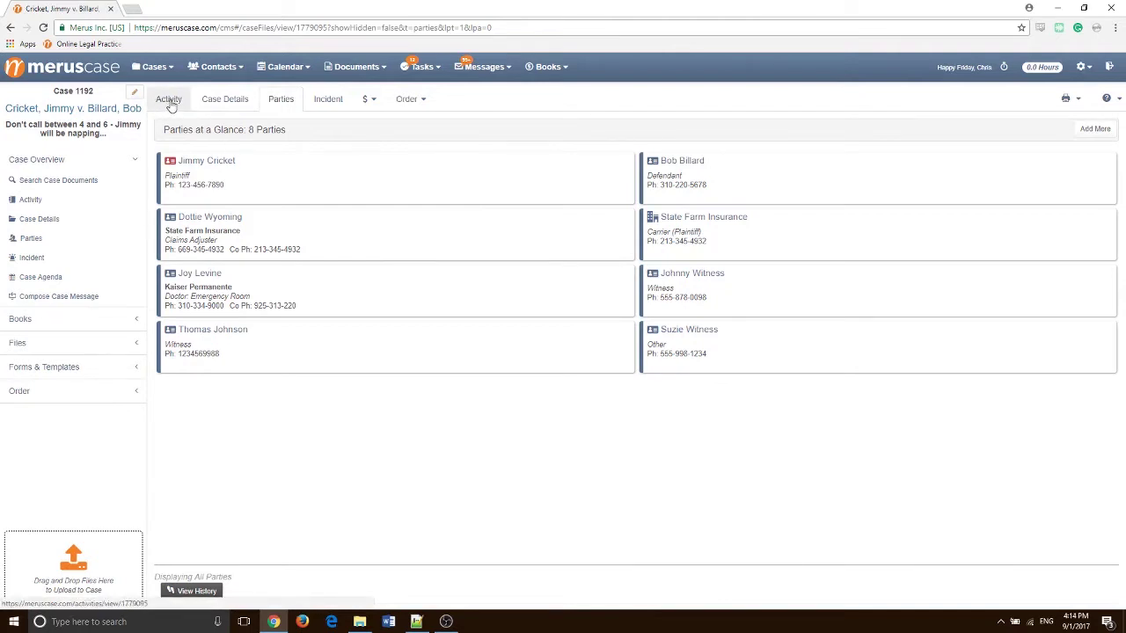
# Show case 1192's Activity tab with all 27 logged items
pyautogui.click(169, 100)
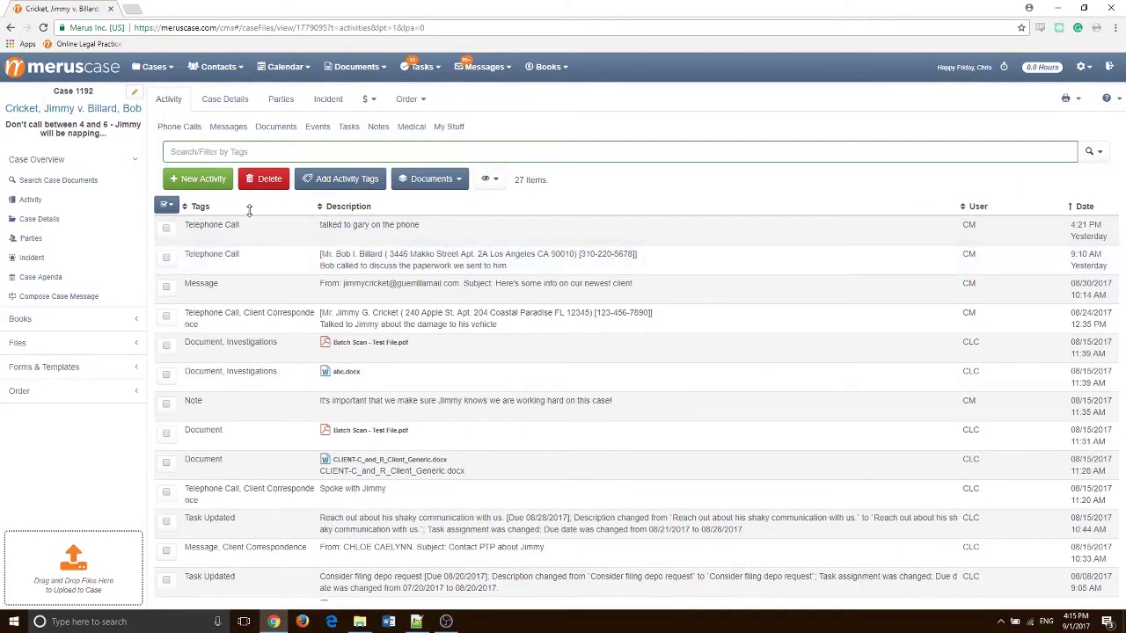
pyautogui.click(221, 152)
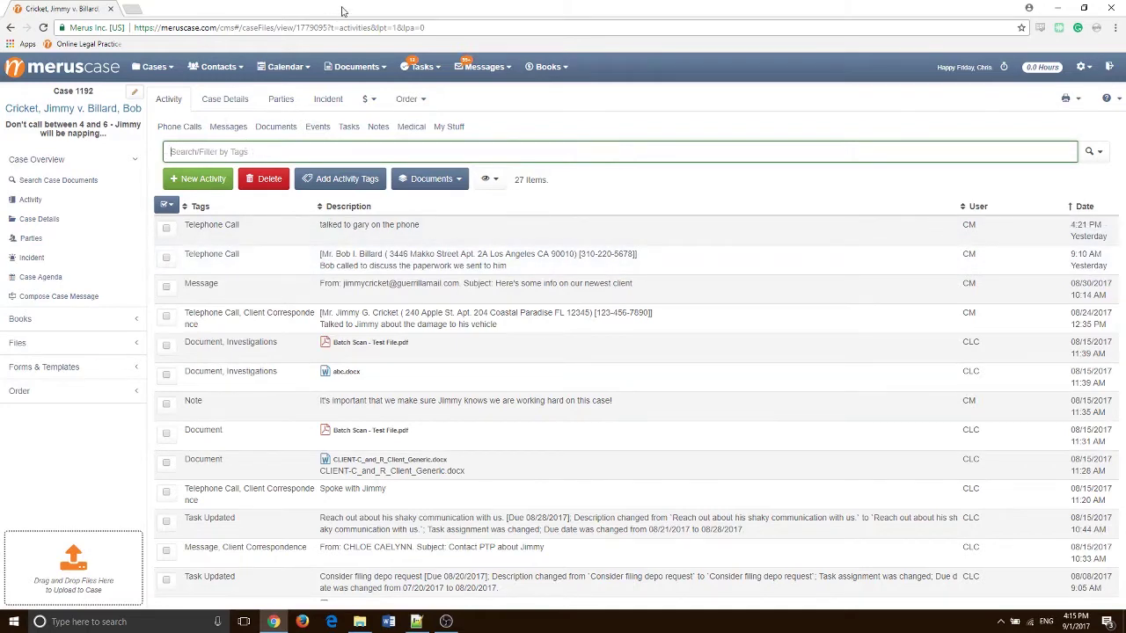
pyautogui.write('telephone')
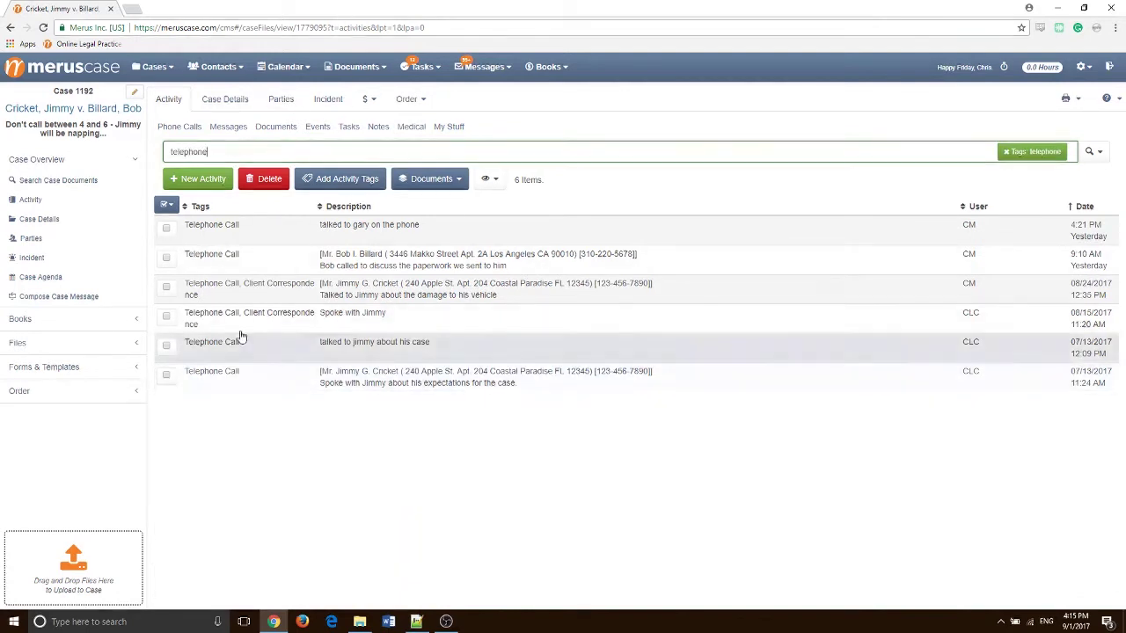
pyautogui.press('BackSpace')
pyautogui.press('BackSpace')
pyautogui.press('BackSpace')
pyautogui.press('BackSpace')
pyautogui.press('BackSpace')
pyautogui.press('BackSpace')
pyautogui.press('BackSpace')
pyautogui.press('BackSpace')
pyautogui.press('BackSpace')
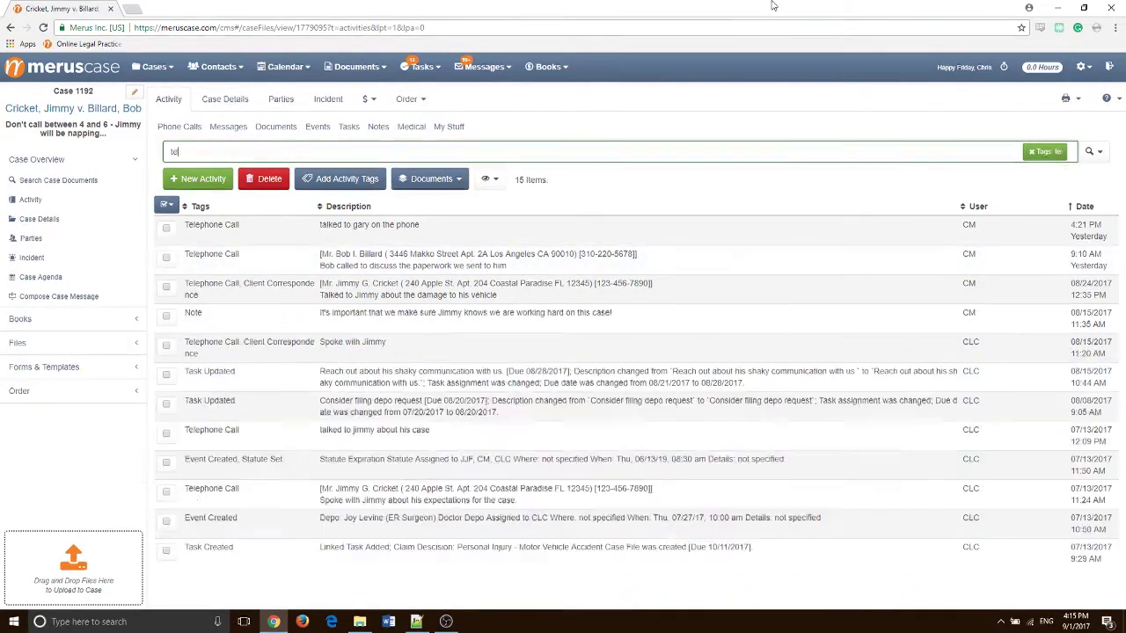
pyautogui.write('docum')
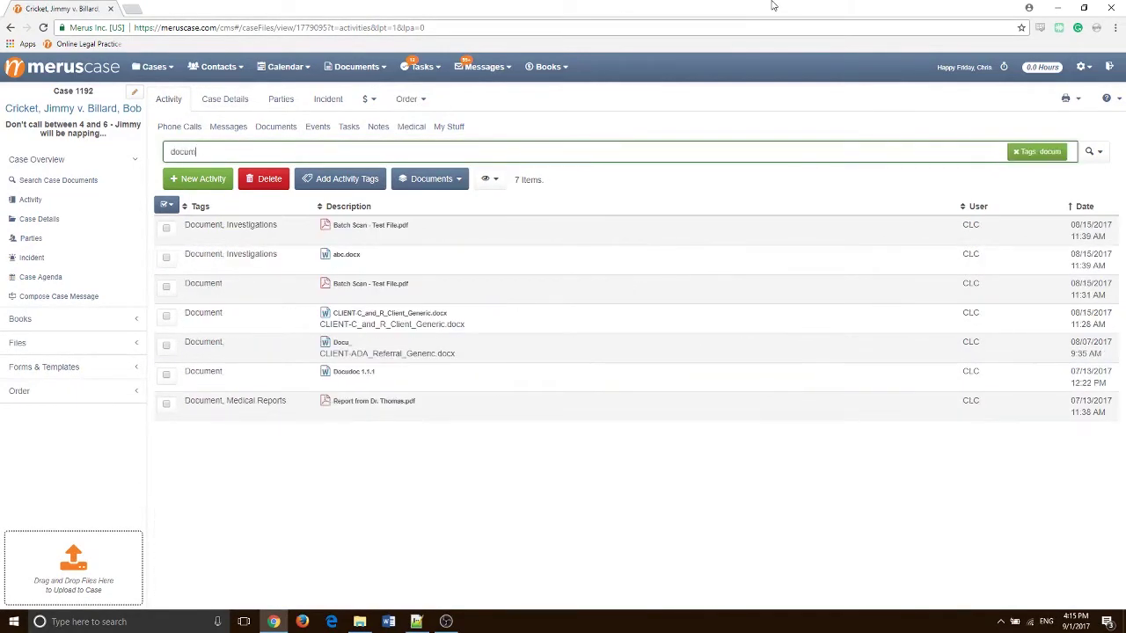
pyautogui.press('BackSpace')
pyautogui.press('BackSpace')
pyautogui.press('BackSpace')
pyautogui.press('BackSpace')
pyautogui.press('BackSpace')
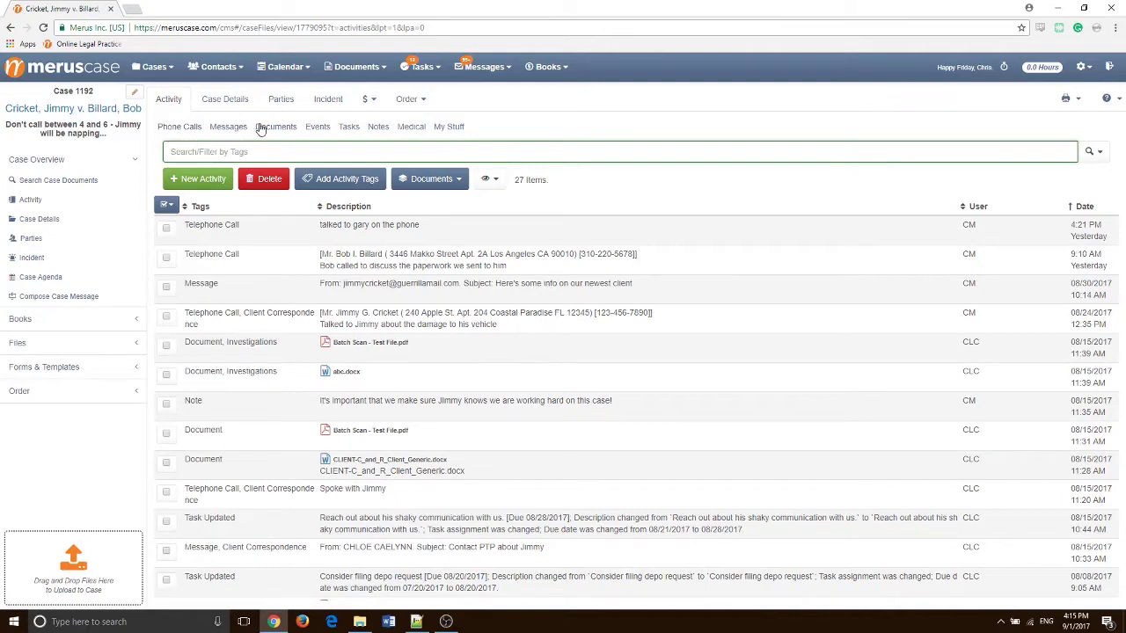
pyautogui.click(171, 128)
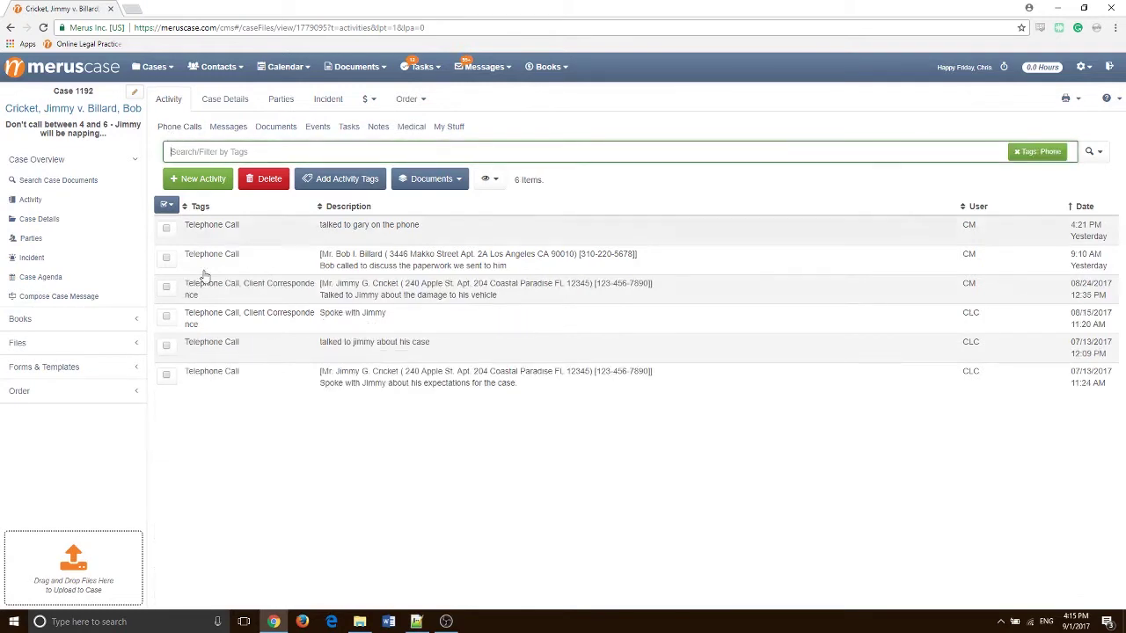
pyautogui.click(220, 128)
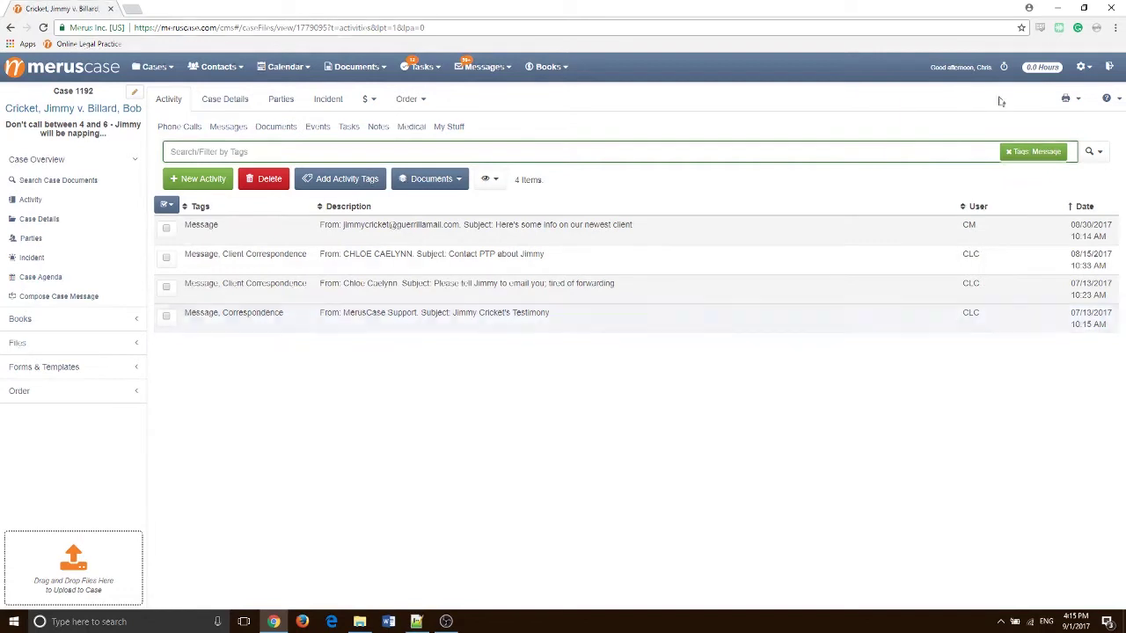
pyautogui.click(1009, 153)
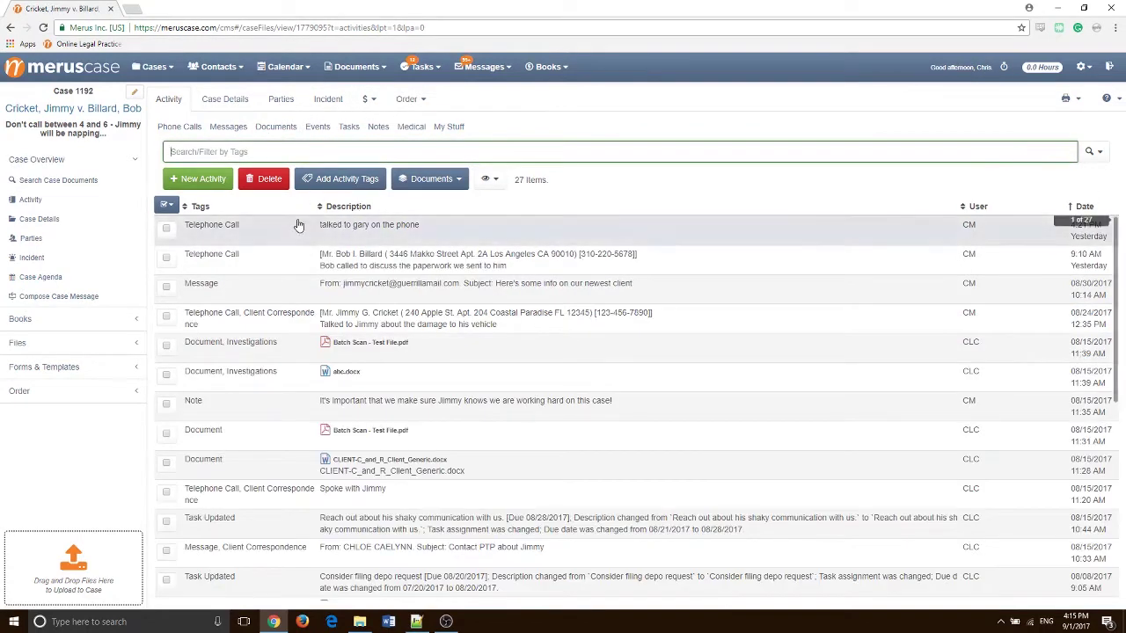
pyautogui.click(203, 181)
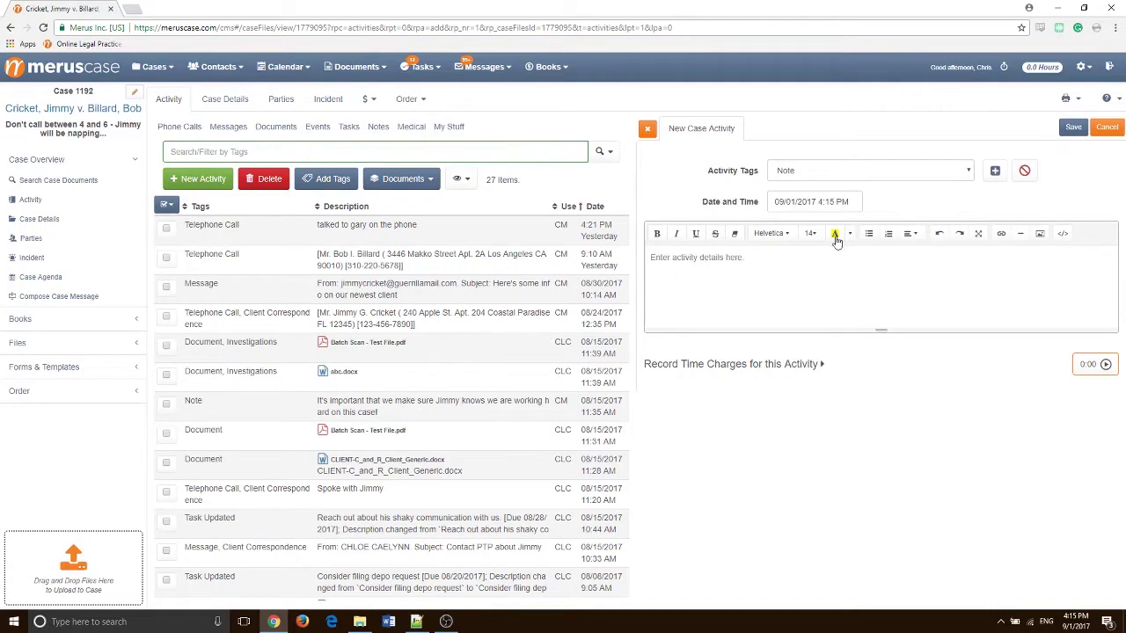
pyautogui.click(691, 261)
pyautogui.click(811, 201)
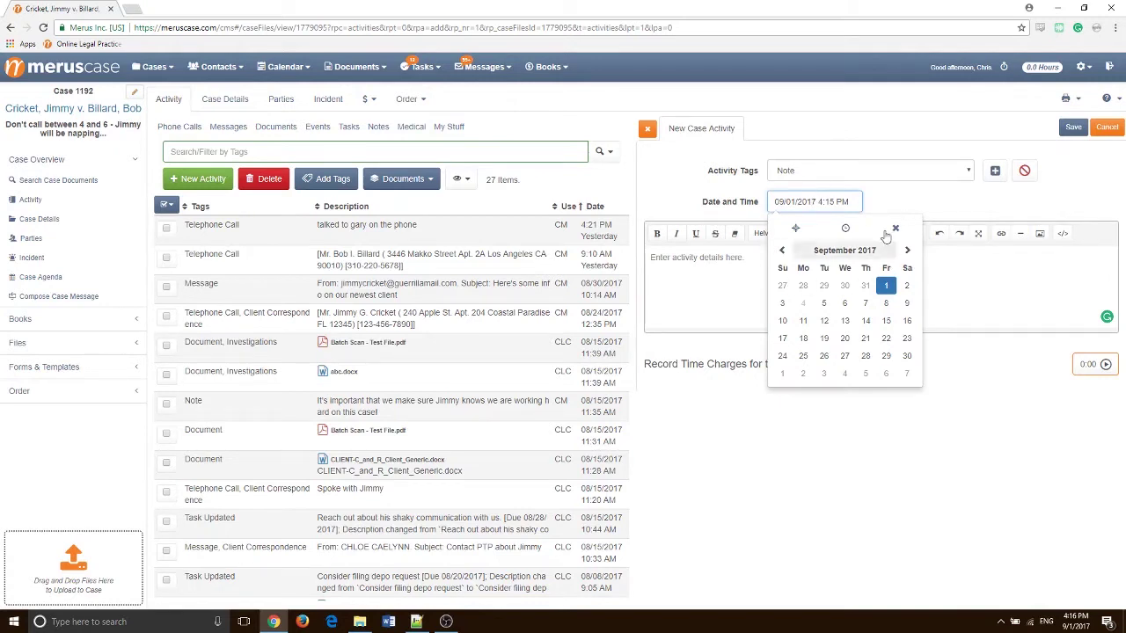
pyautogui.click(846, 229)
pyautogui.click(900, 204)
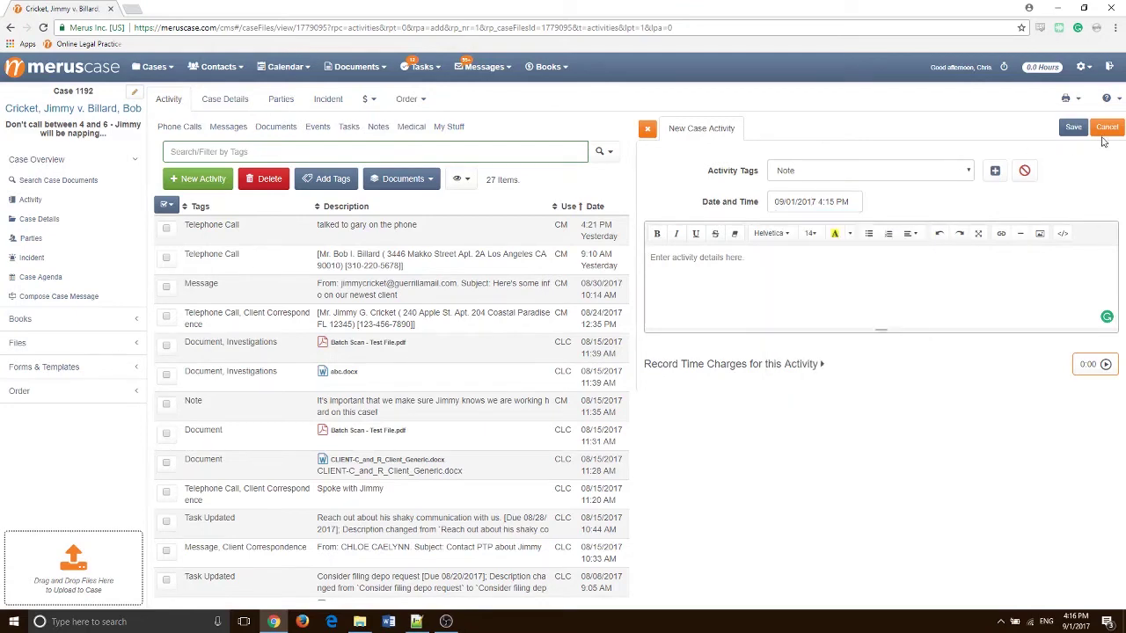
pyautogui.click(1105, 127)
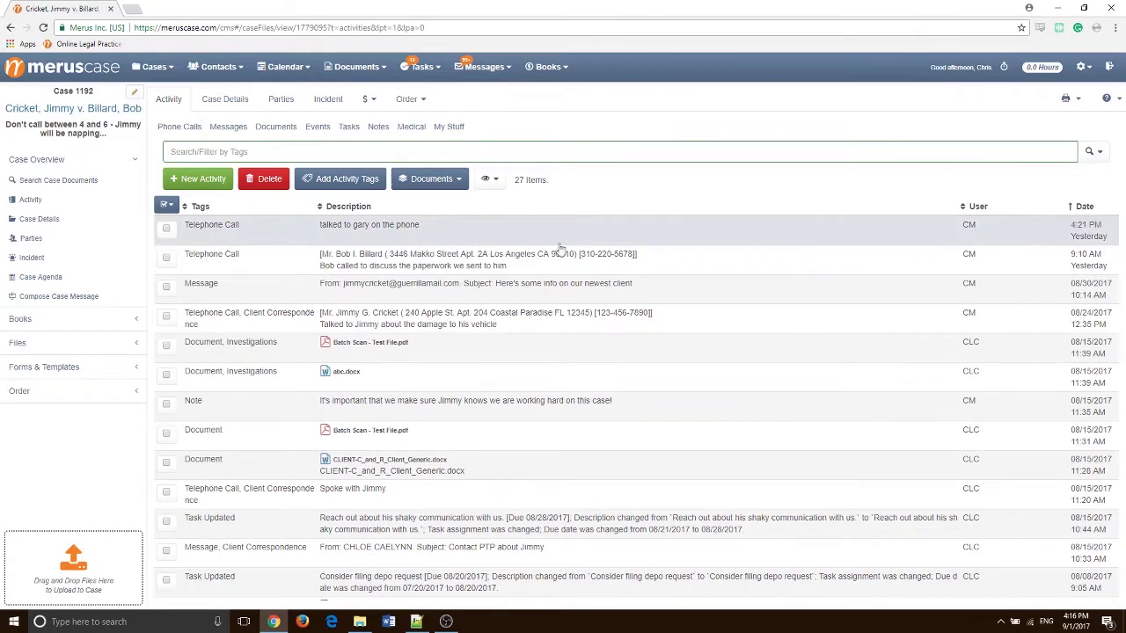
pyautogui.click(493, 230)
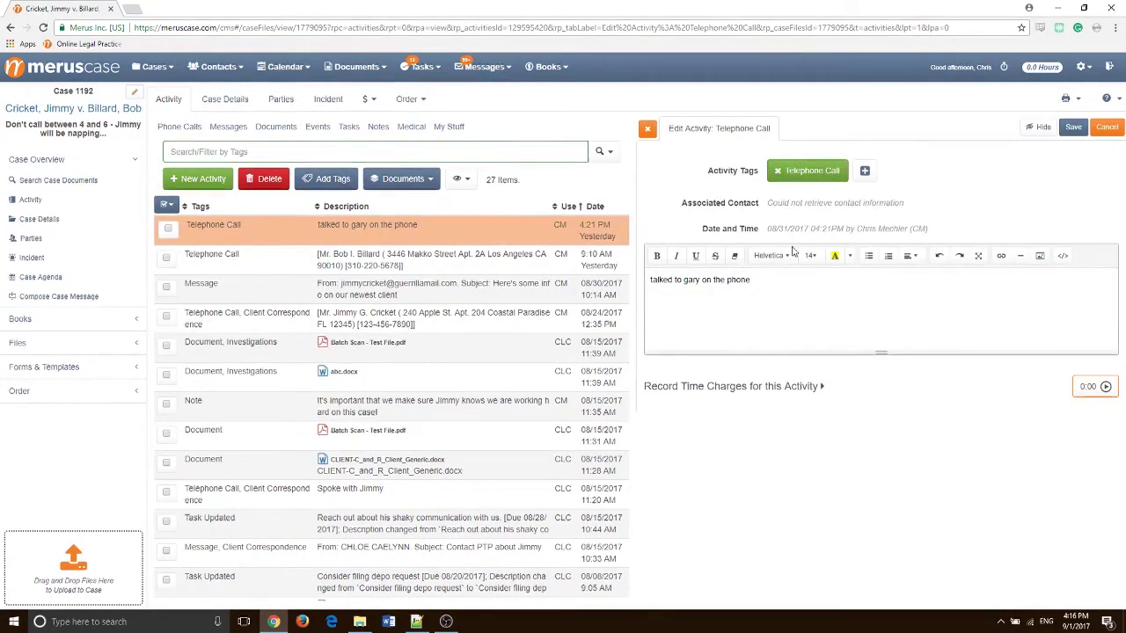
pyautogui.click(643, 130)
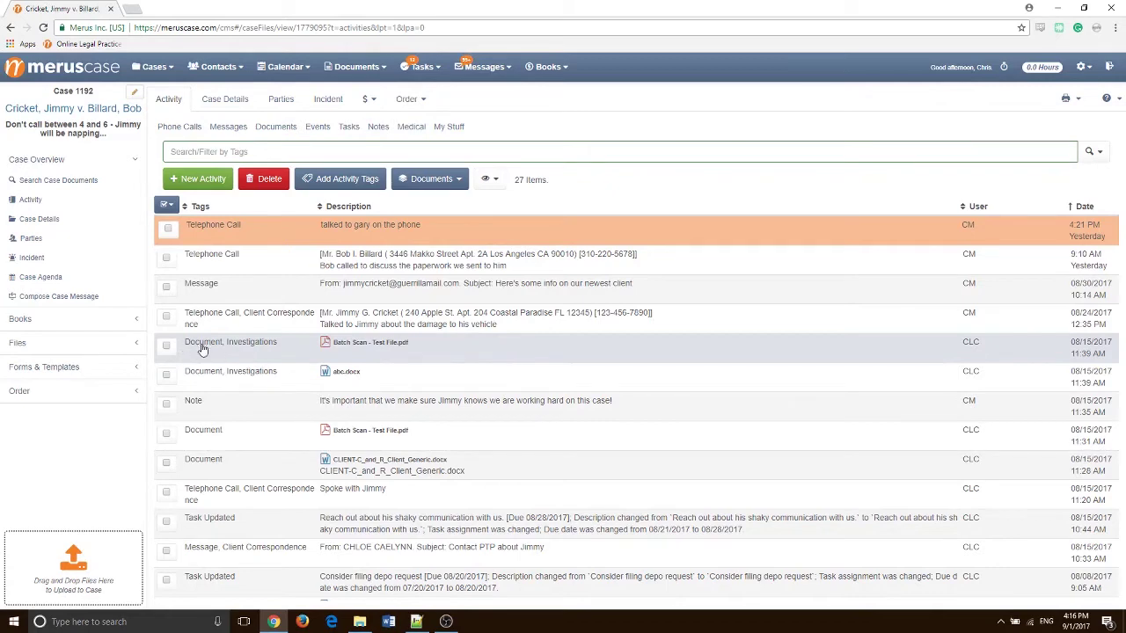
pyautogui.click(240, 354)
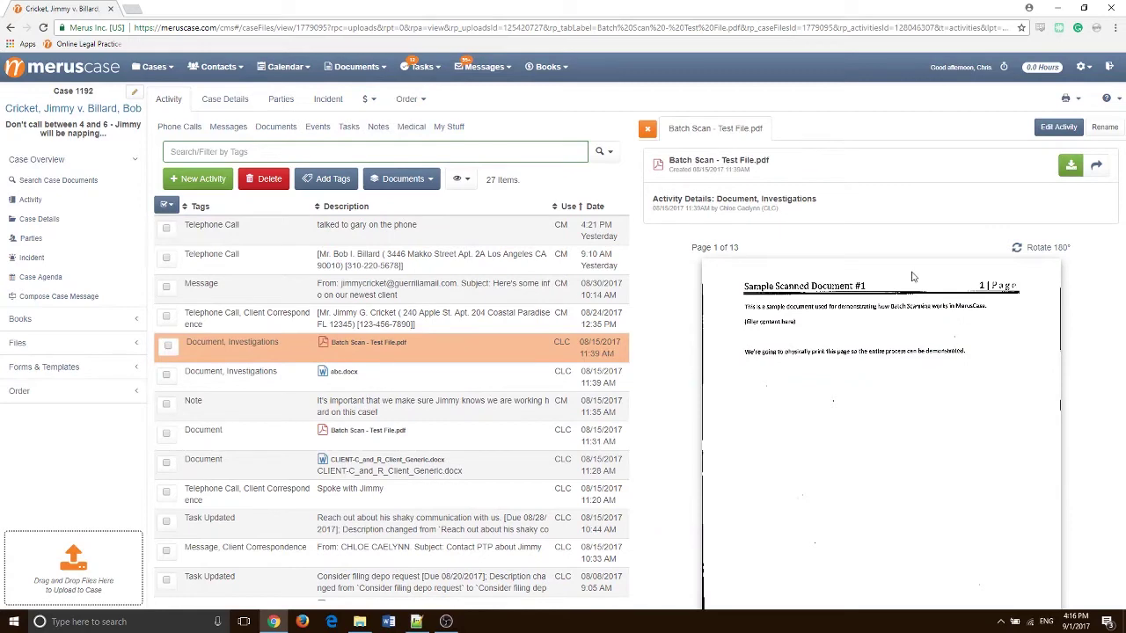
pyautogui.scroll(-1, 1087, 433)
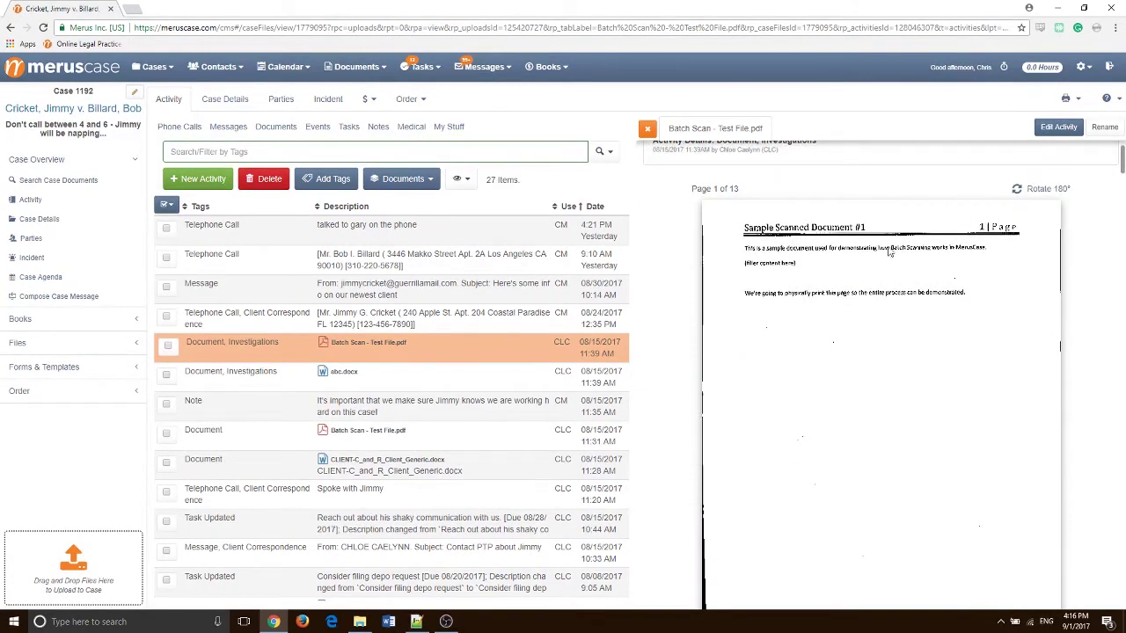
pyautogui.scroll(-6, 900, 244)
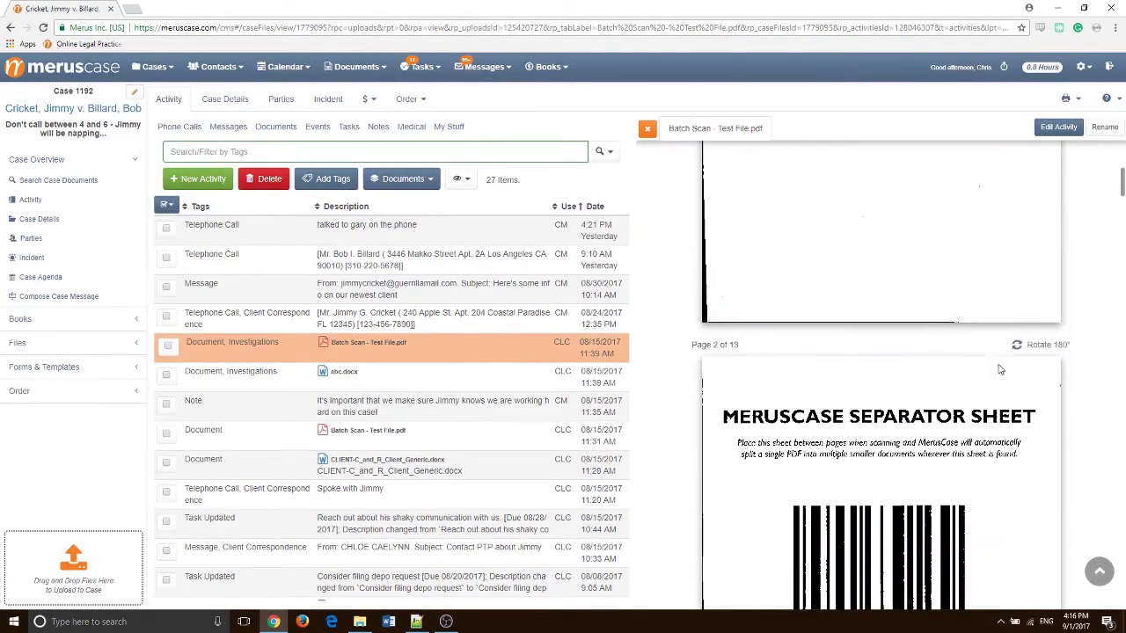
pyautogui.scroll(7, 998, 372)
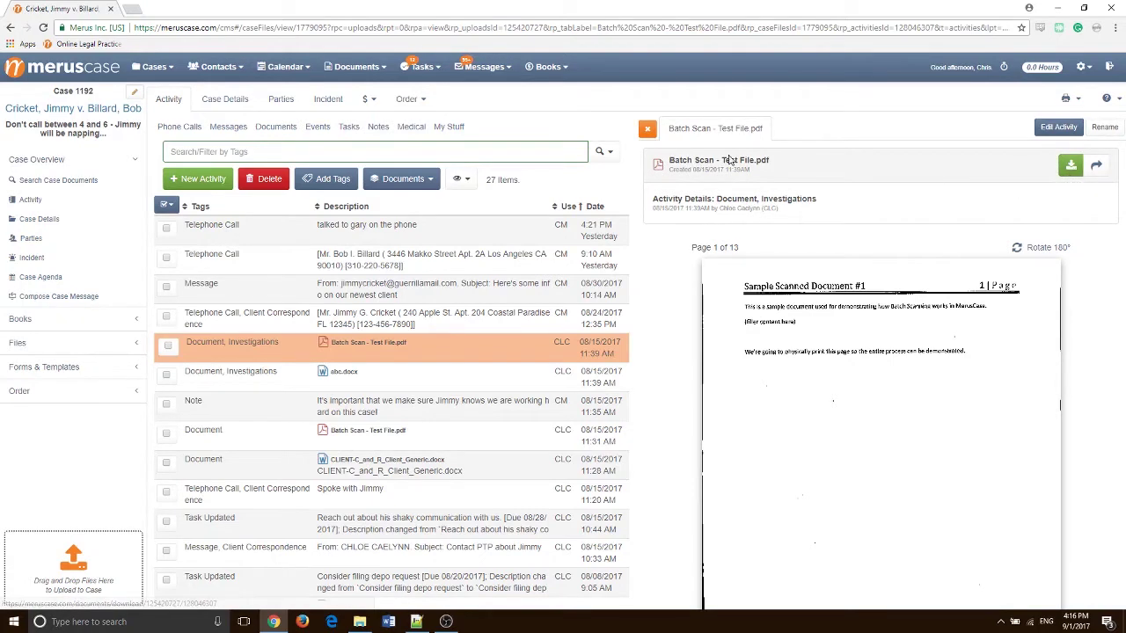
pyautogui.click(646, 131)
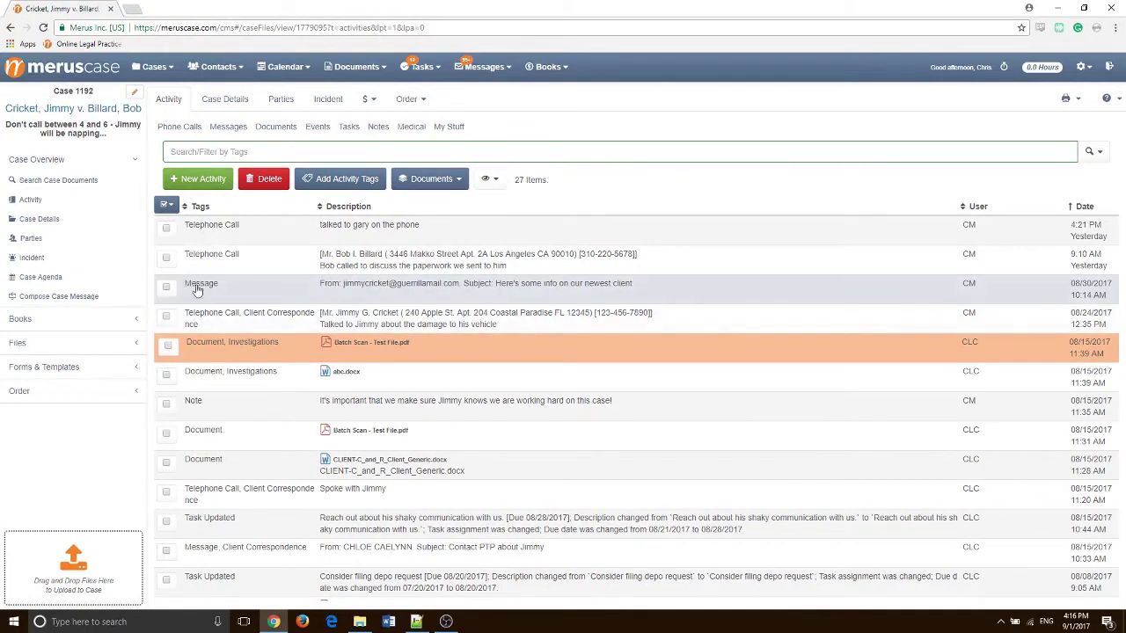
pyautogui.click(356, 298)
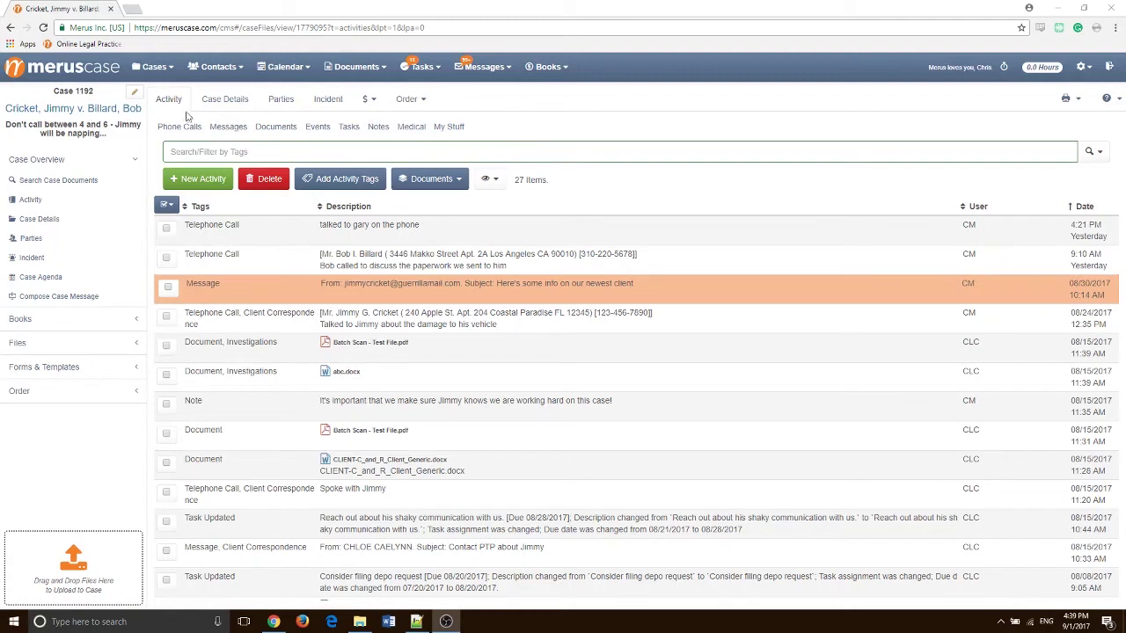
# Start a new case and enter the plaintiff's first and last name
pyautogui.click(144, 68)
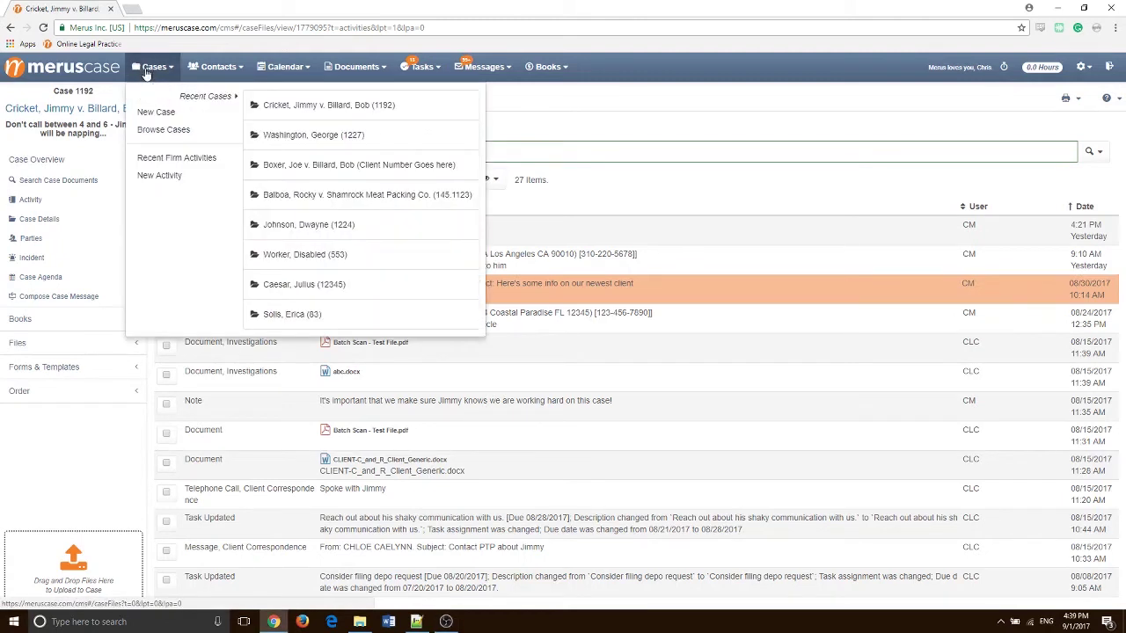
pyautogui.click(187, 117)
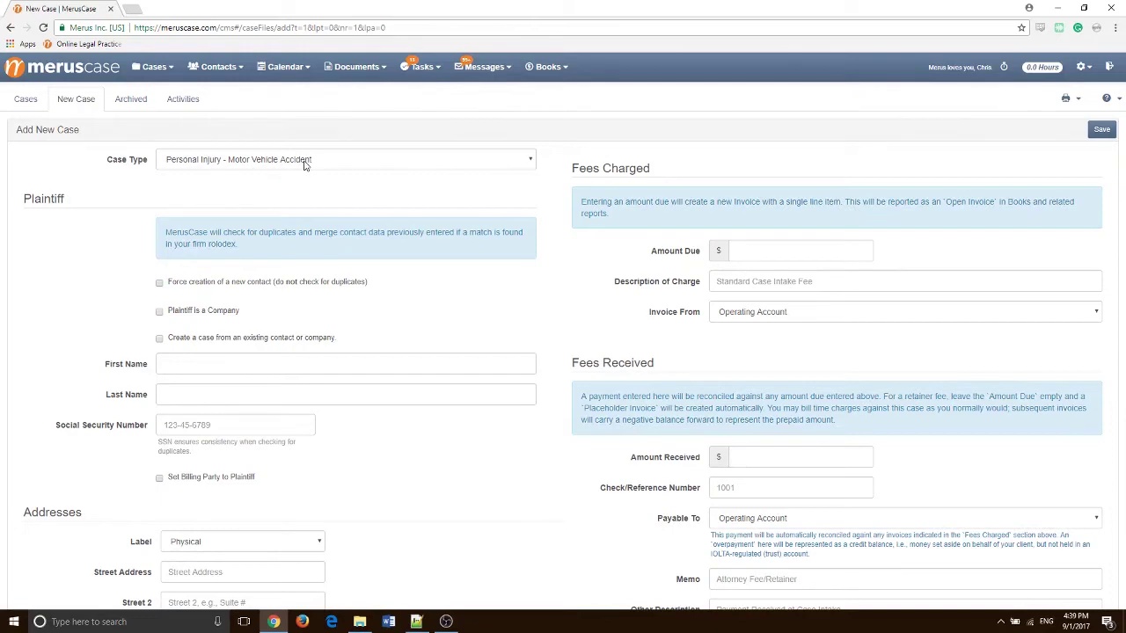
pyautogui.scroll(-1, 164, 218)
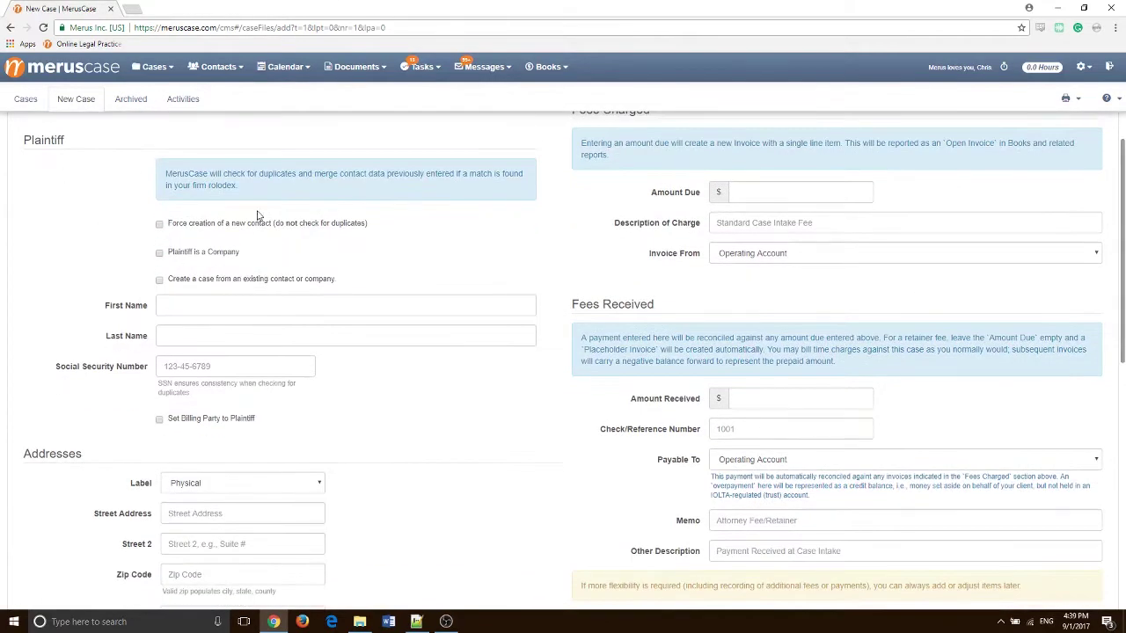
pyautogui.click(206, 304)
pyautogui.write('George')
pyautogui.press('Tab')
pyautogui.write('Washington')
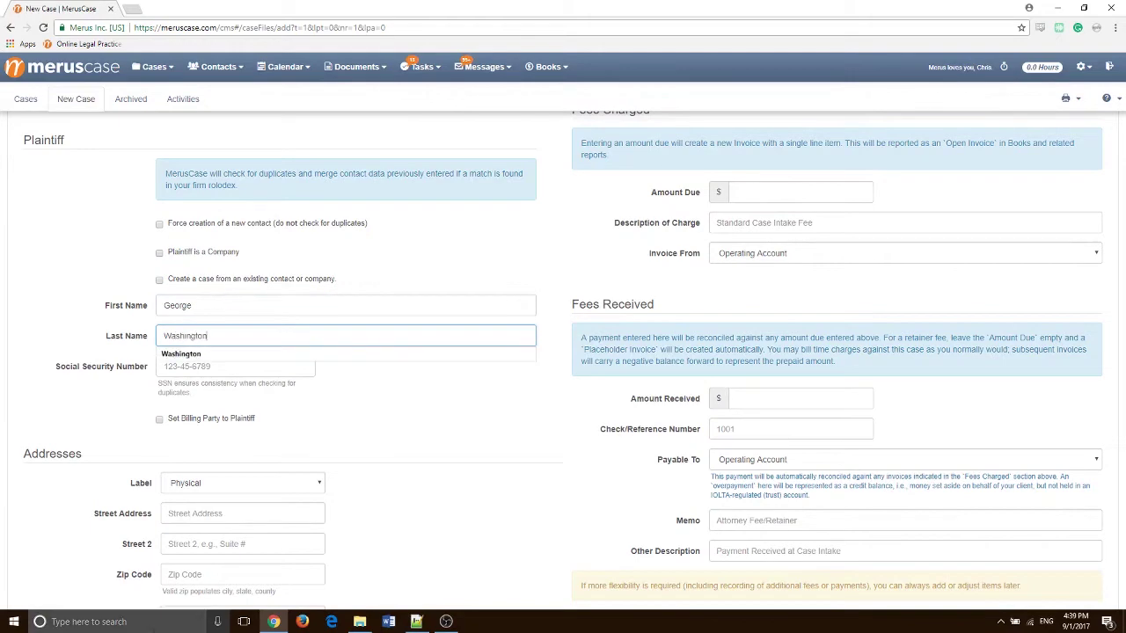
pyautogui.click(402, 400)
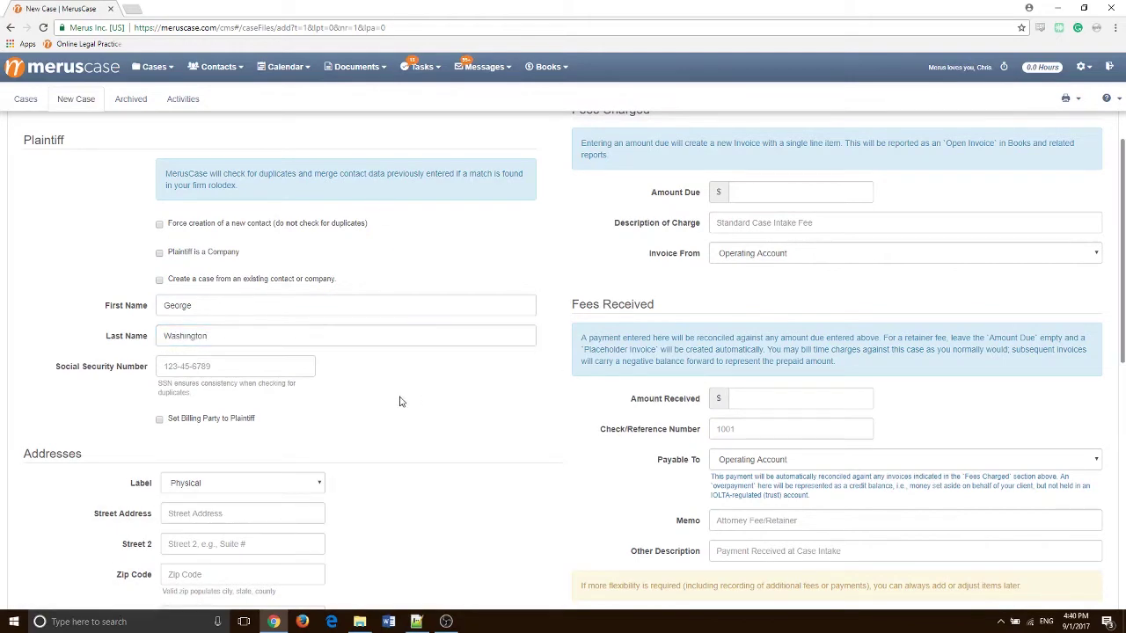
pyautogui.scroll(-2, 423, 387)
pyautogui.scroll(-1, 132, 387)
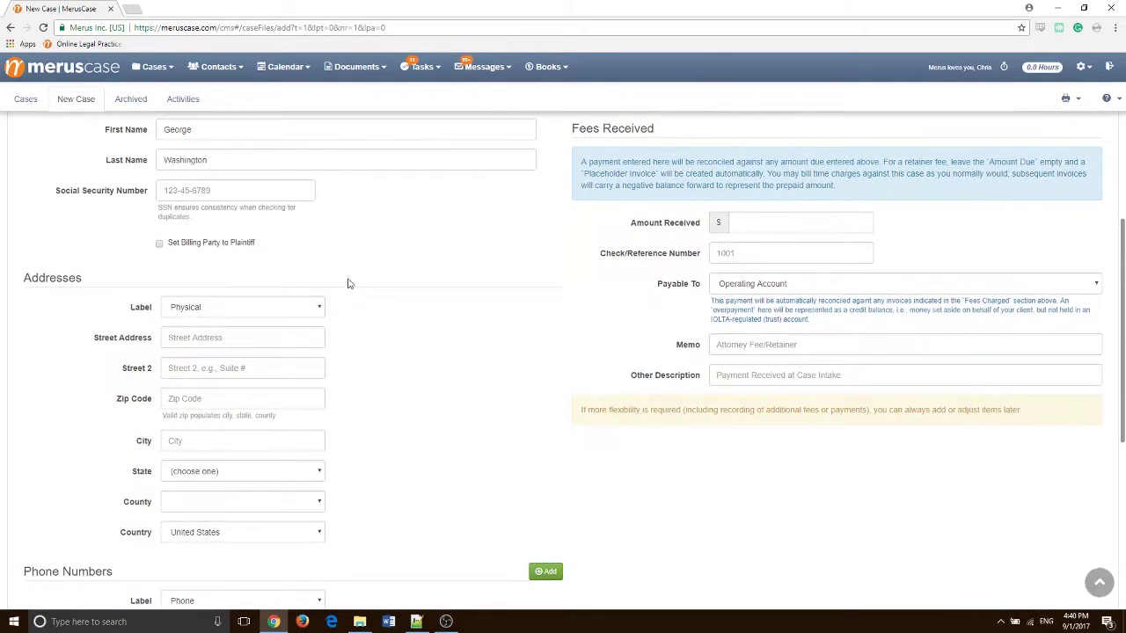
pyautogui.scroll(-3, 392, 305)
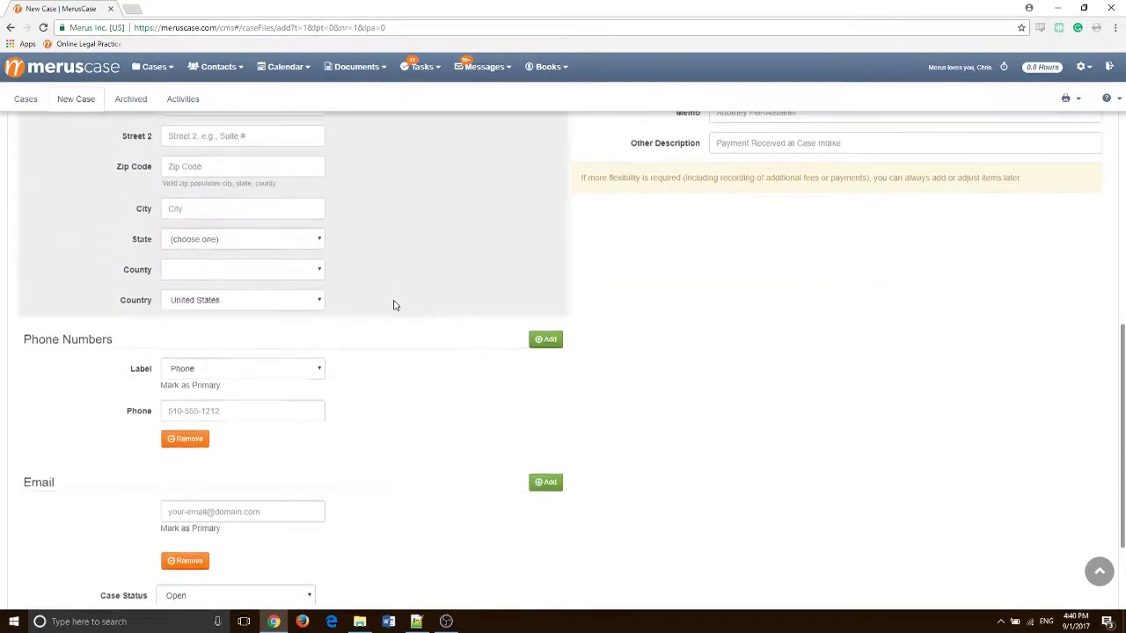
pyautogui.scroll(5, 405, 300)
pyautogui.scroll(-5, 407, 298)
pyautogui.scroll(-2, 408, 299)
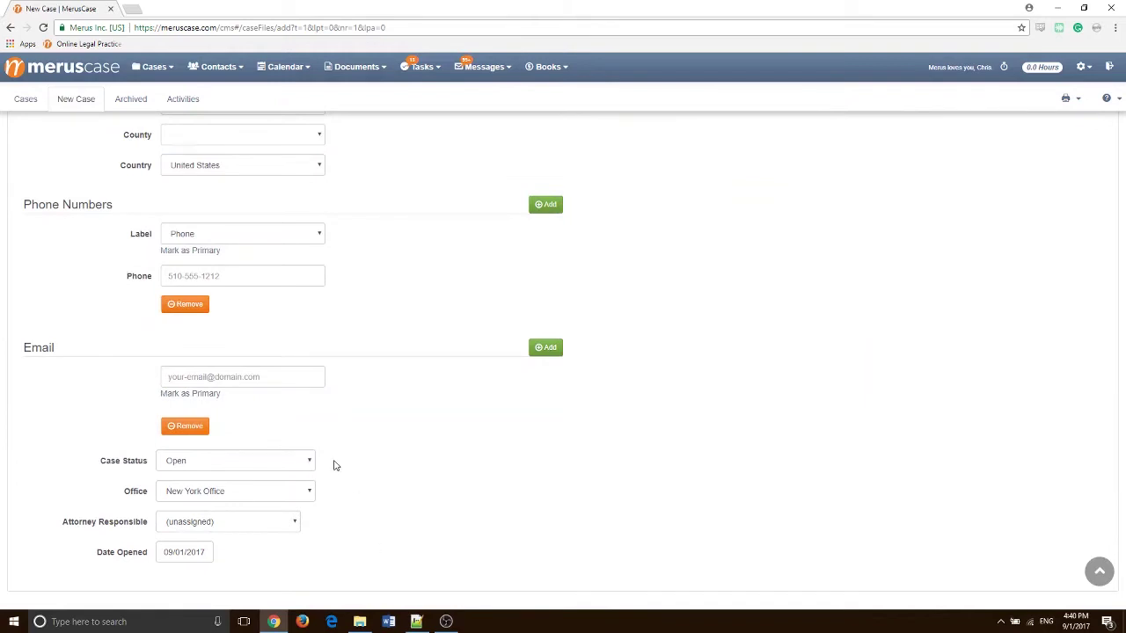
# Set the case status to Intake and save the new motor-vehicle personal injury case
pyautogui.click(207, 460)
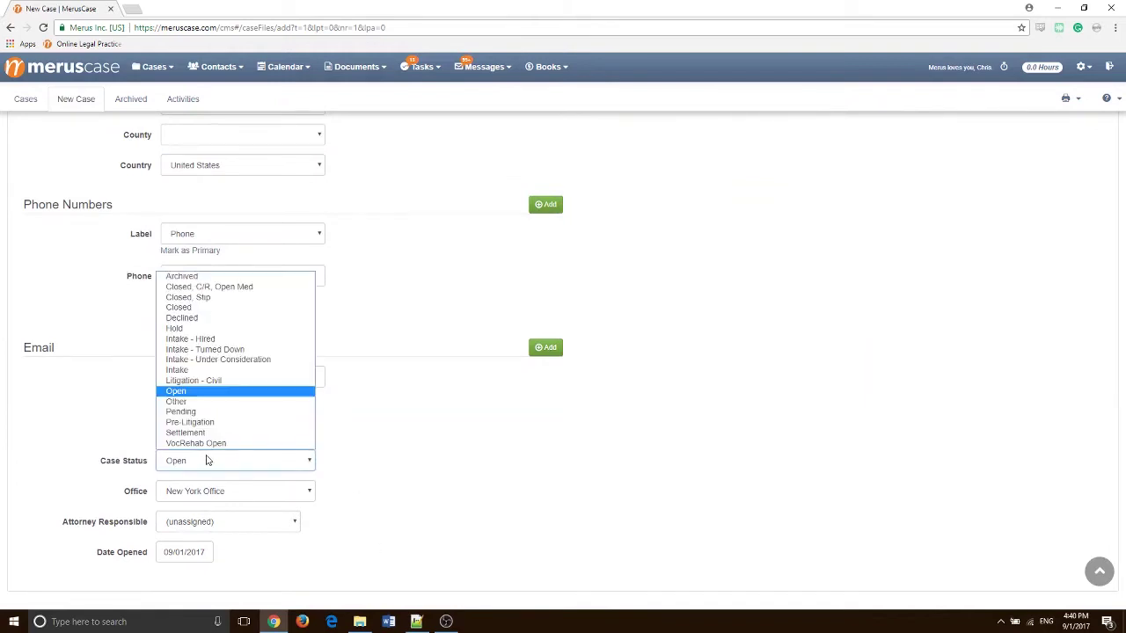
pyautogui.click(190, 370)
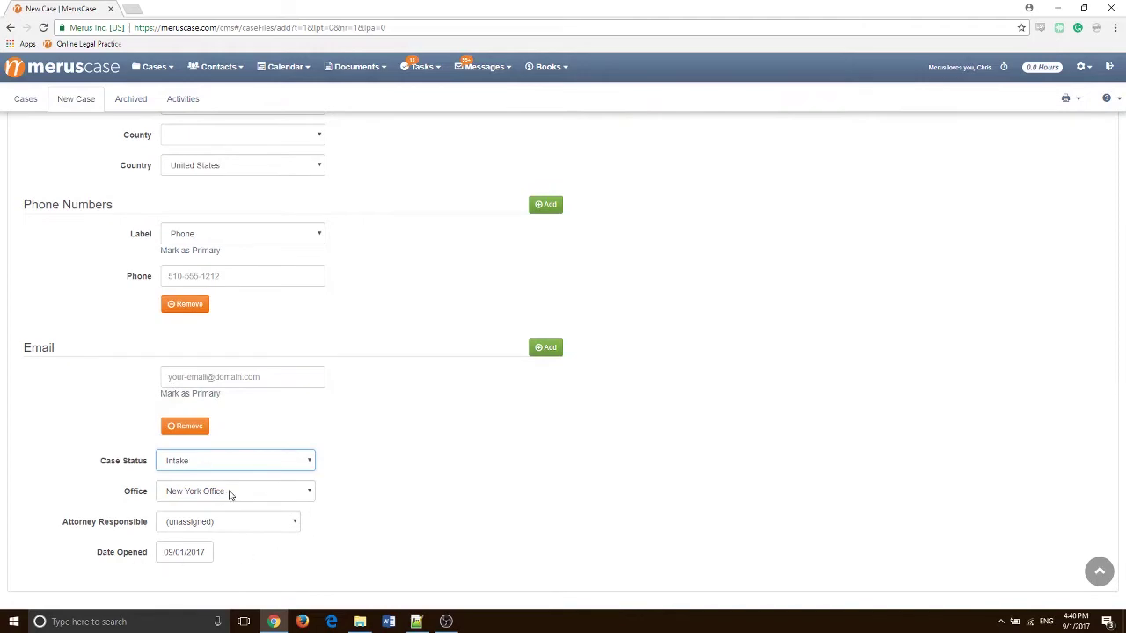
pyautogui.scroll(7, 470, 377)
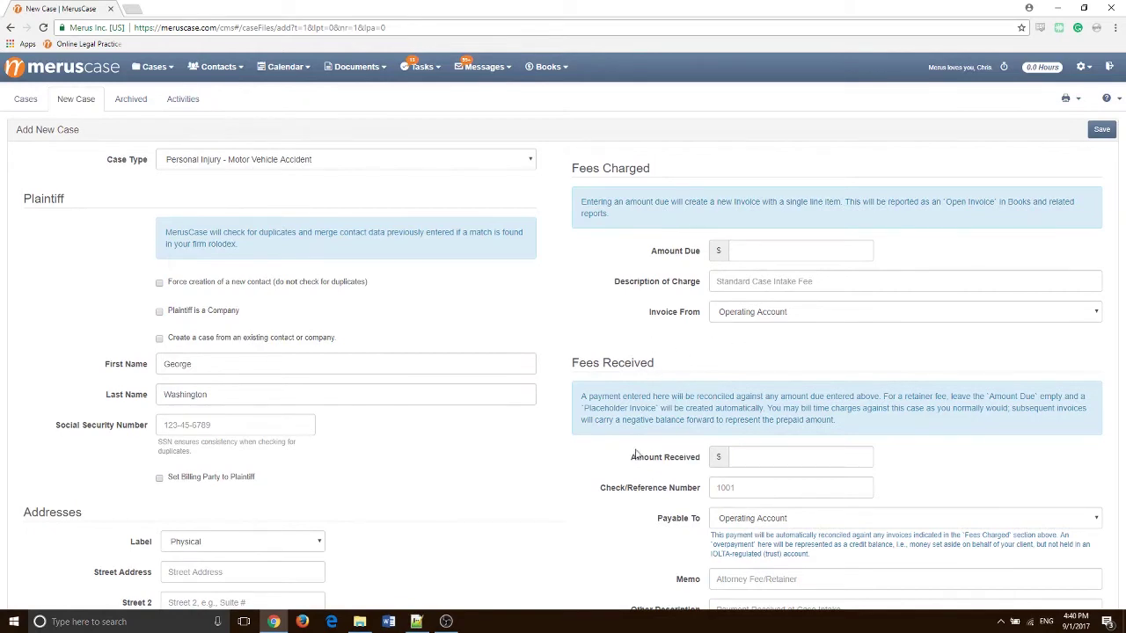
pyautogui.scroll(-3, 635, 430)
pyautogui.scroll(3, 775, 378)
pyautogui.click(1102, 132)
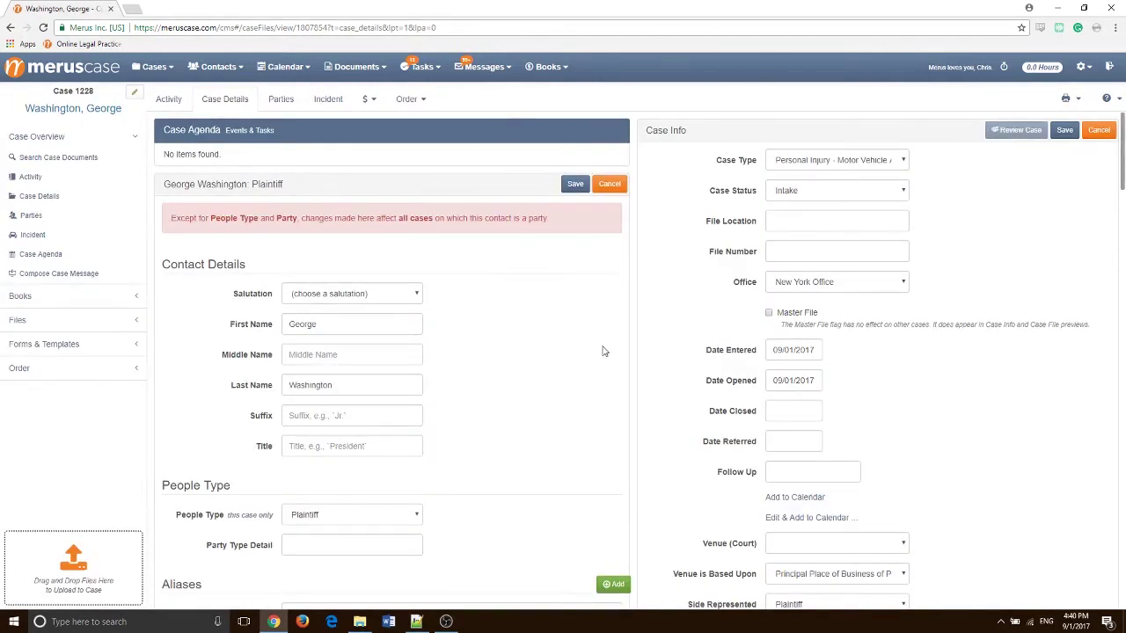
# Save new case 1228's details and bring up the Cases menu's recent cases list
pyautogui.scroll(-2, 692, 321)
pyautogui.scroll(2, 695, 290)
pyautogui.click(1066, 130)
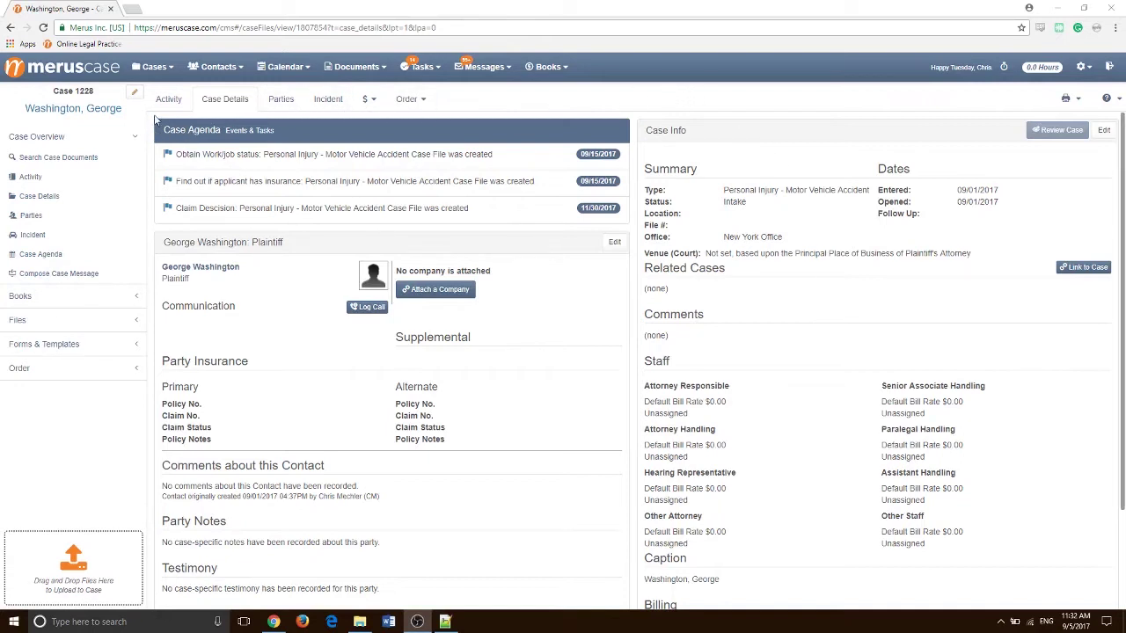
pyautogui.click(153, 69)
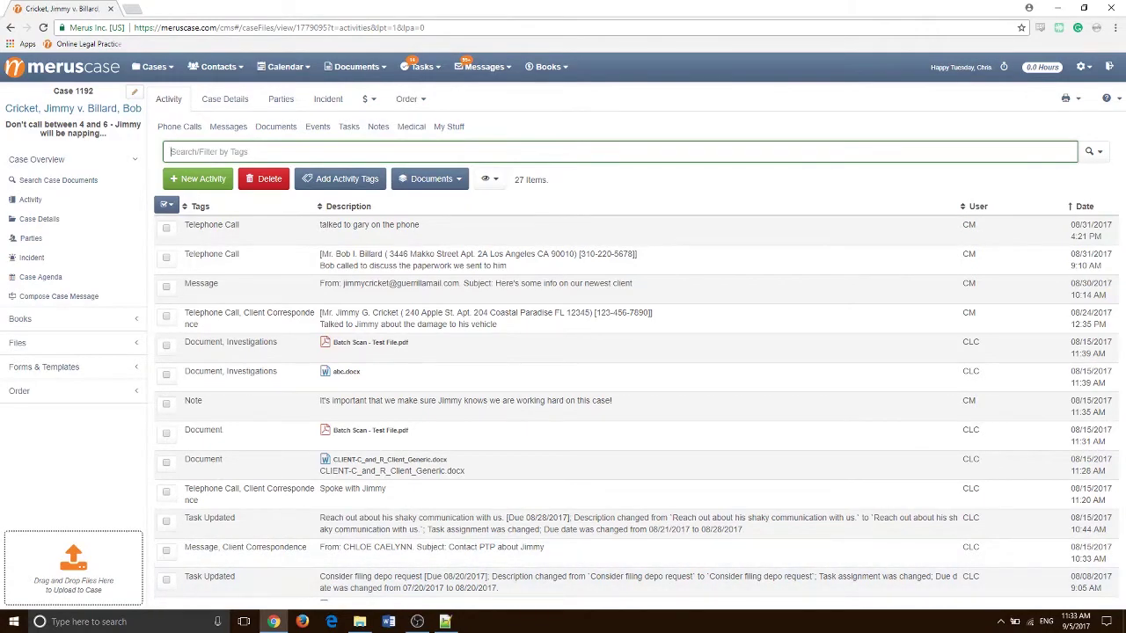
# Upload Example Invoice.pdf, Brians Daily Mail.pdf and image_example.jpg to case 1192, then preview Brians Daily Mail.pdf
pyautogui.click(360, 622)
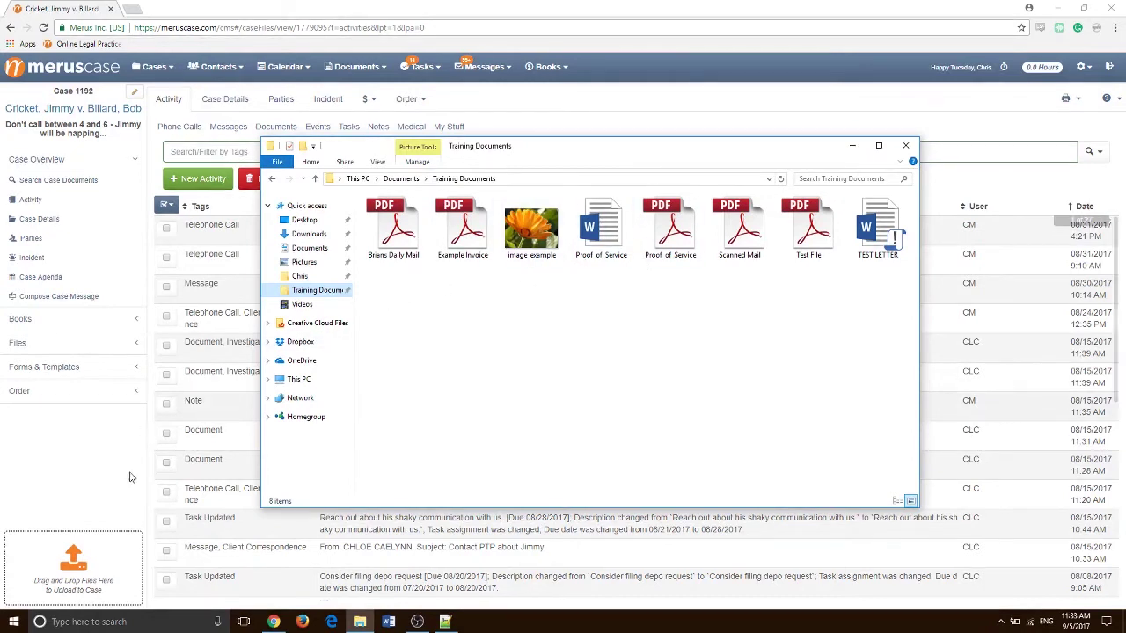
pyautogui.moveTo(387, 290); pyautogui.dragTo(526, 238)
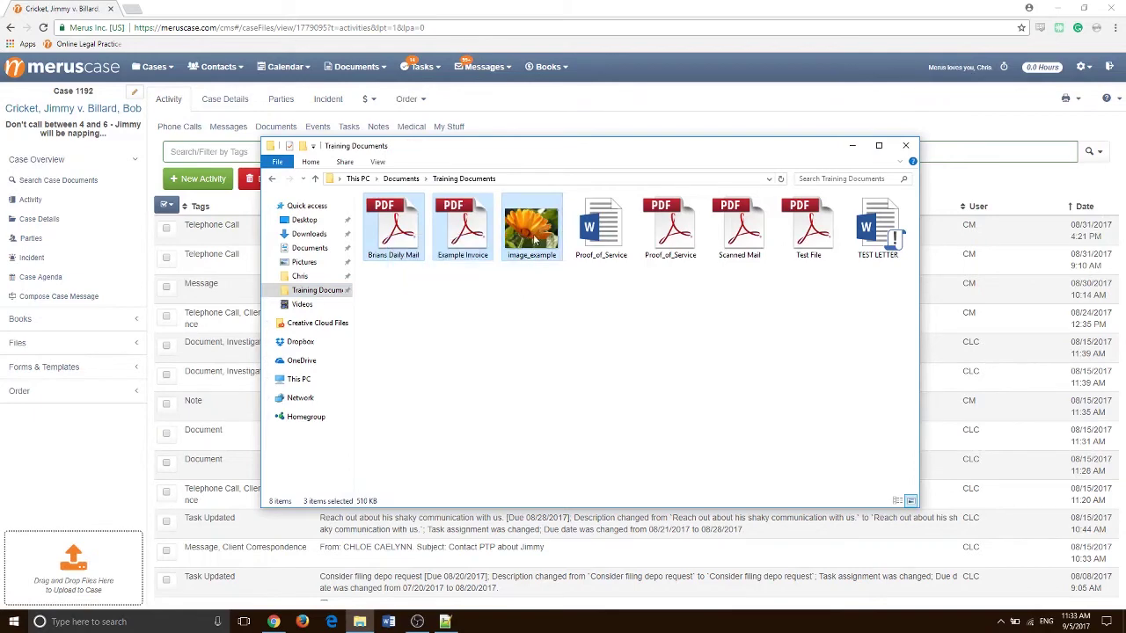
pyautogui.moveTo(530, 239); pyautogui.dragTo(84, 576)
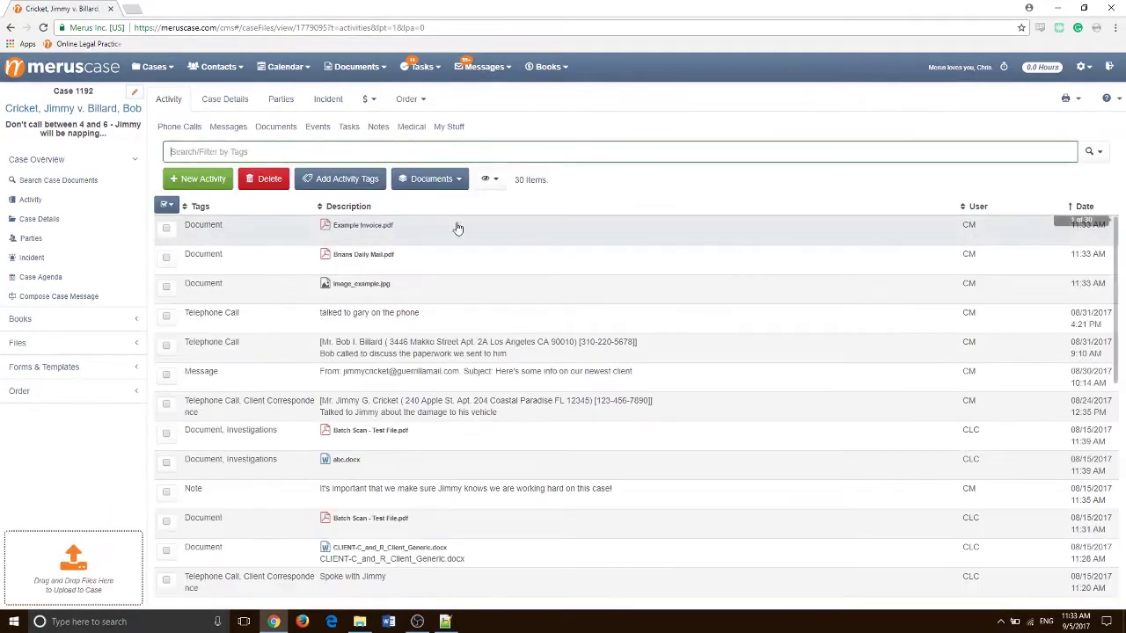
pyautogui.click(374, 254)
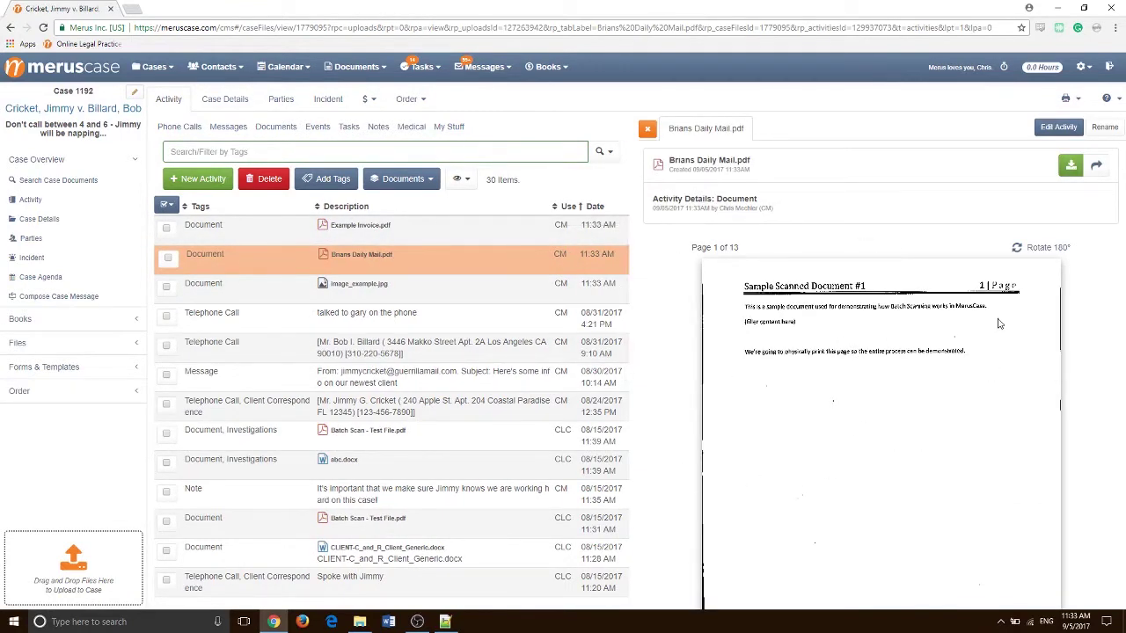
pyautogui.click(649, 130)
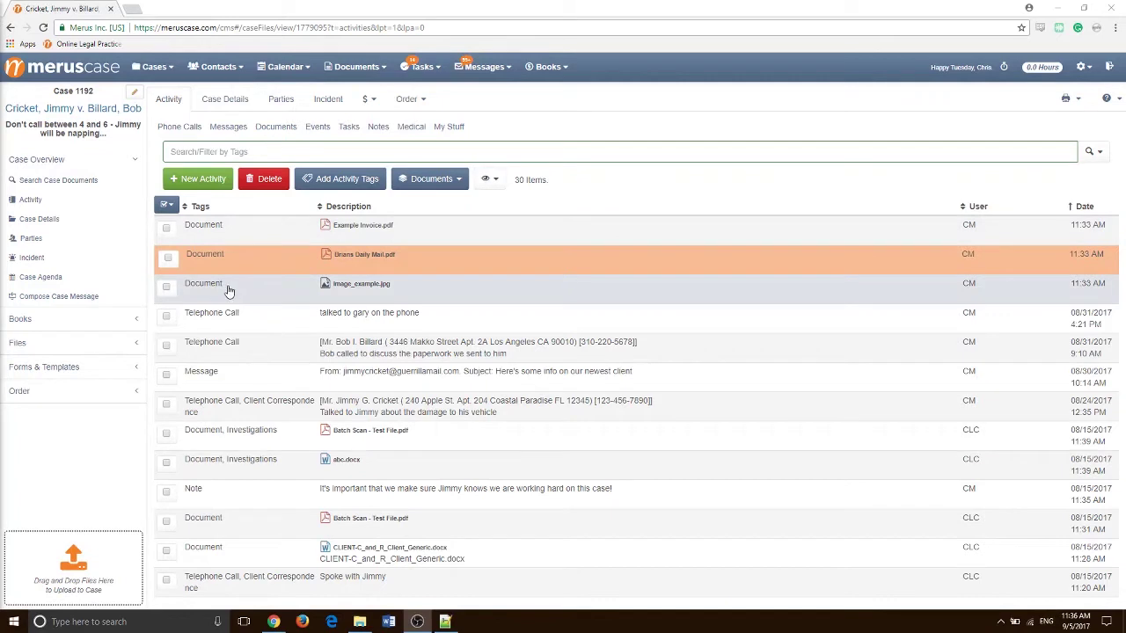
# Mark the three new document activities and bring up the activity tag picker
pyautogui.click(165, 289)
pyautogui.click(167, 257)
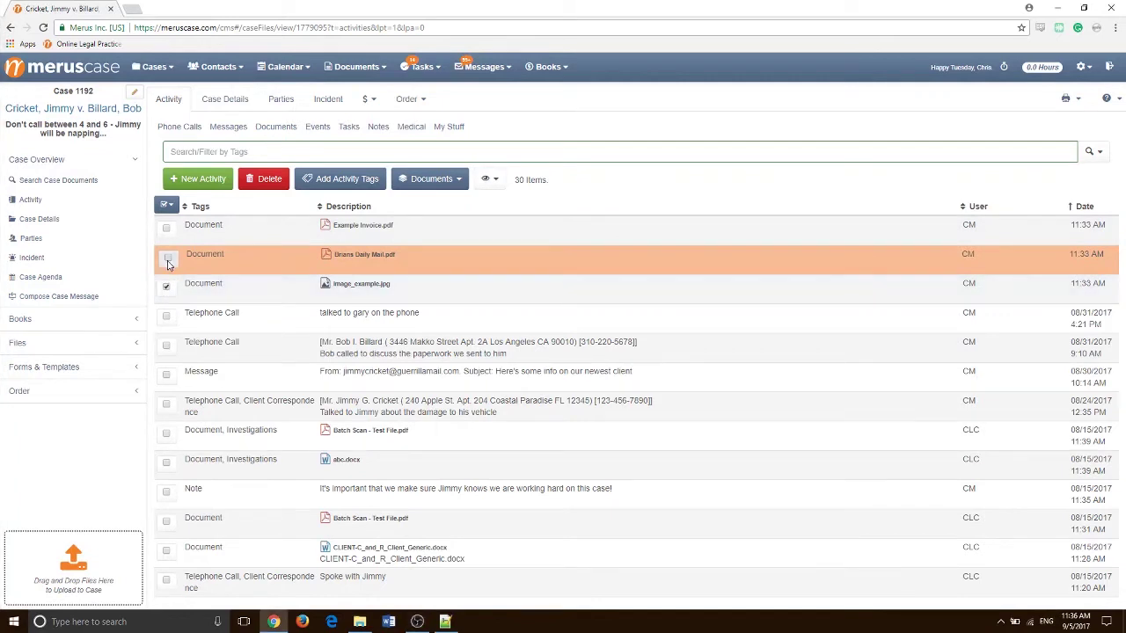
pyautogui.click(331, 180)
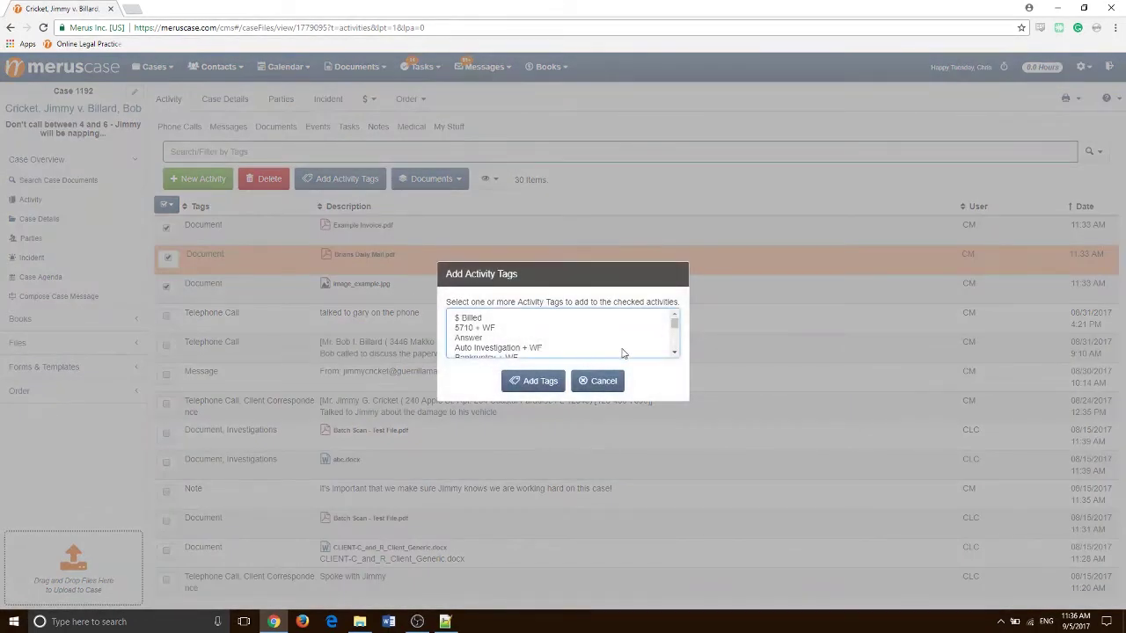
pyautogui.click(674, 353)
pyautogui.click(674, 354)
pyautogui.click(674, 353)
pyautogui.click(674, 354)
pyautogui.click(674, 354)
pyautogui.click(674, 354)
pyautogui.click(674, 353)
pyautogui.click(674, 353)
pyautogui.click(674, 354)
pyautogui.click(674, 353)
pyautogui.click(674, 354)
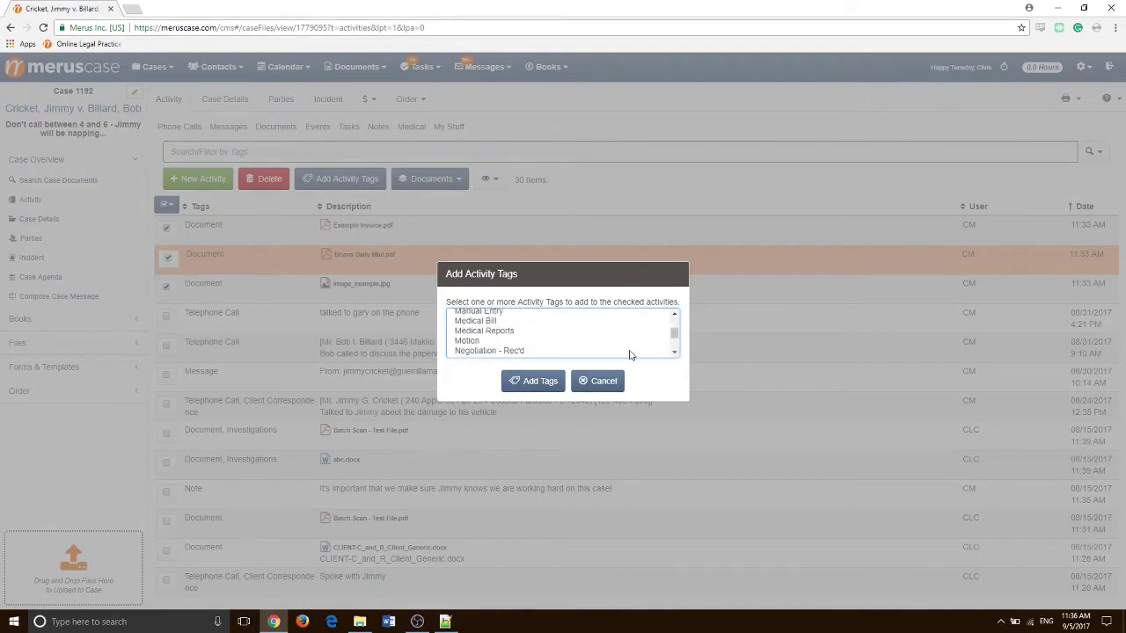
# Apply the Medical Reports tag to the three documents, then type and clear a 'medical' filter
pyautogui.click(508, 332)
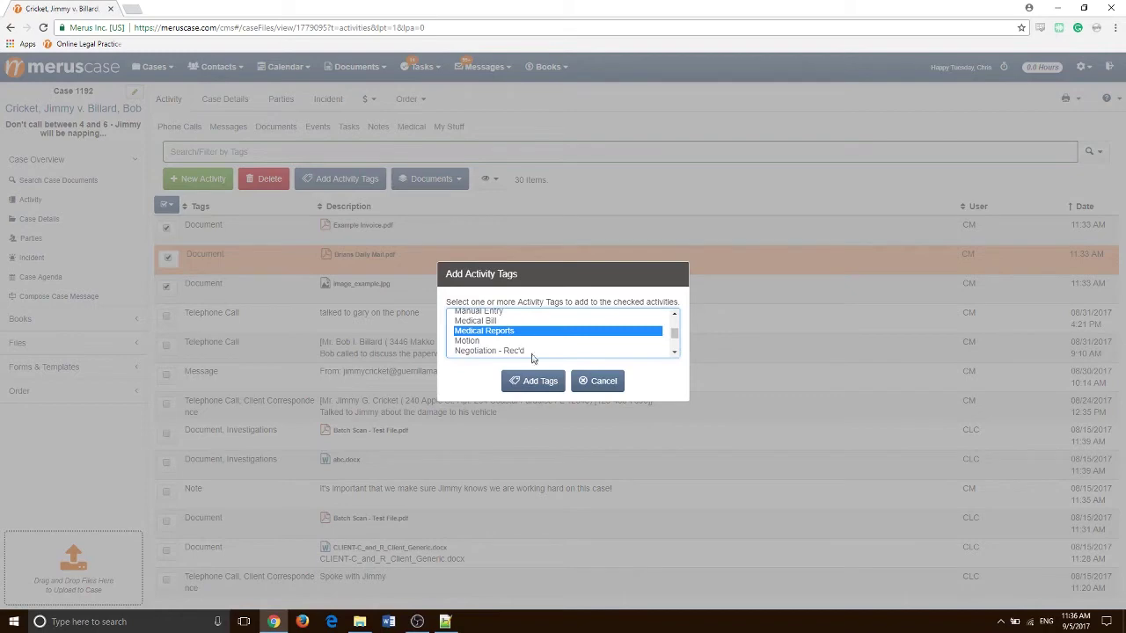
pyautogui.click(530, 383)
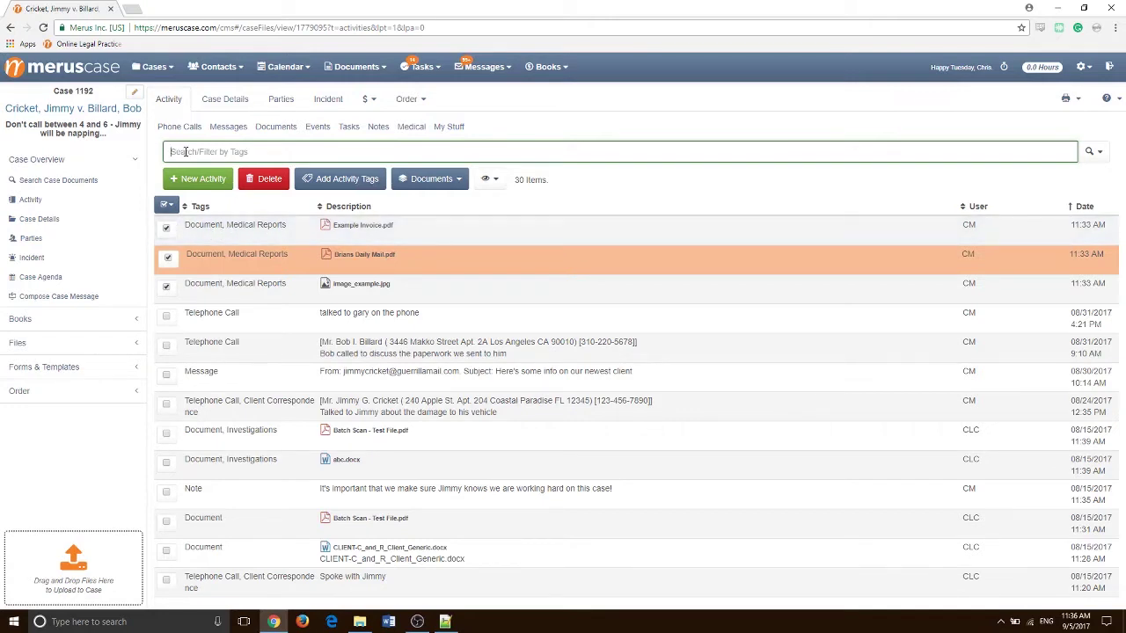
pyautogui.write('medical')
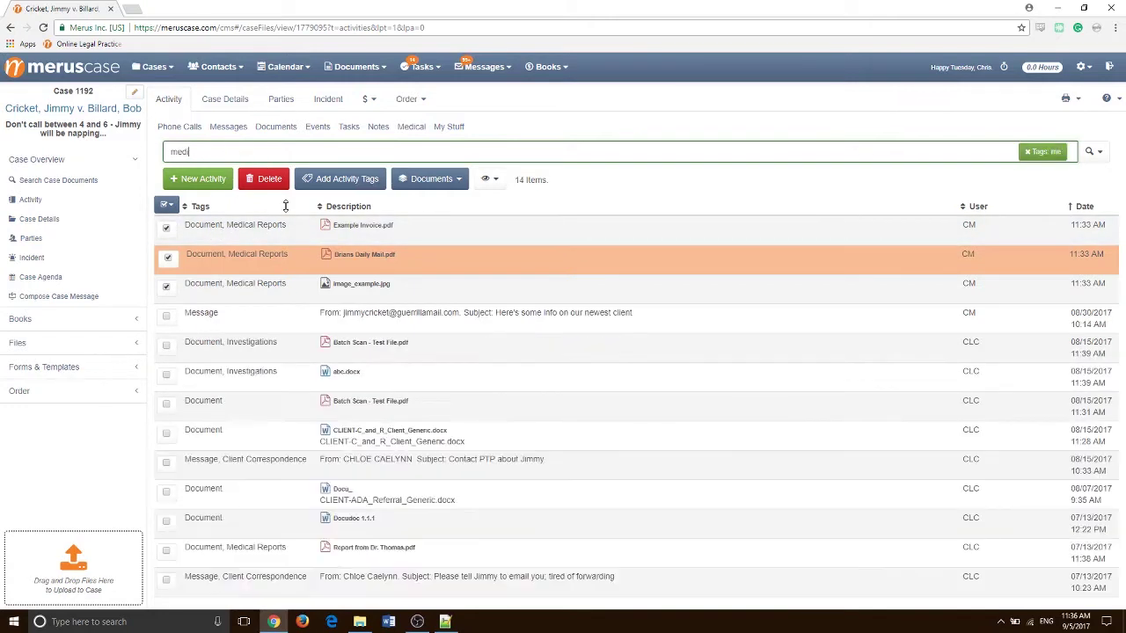
pyautogui.press('BackSpace')
pyautogui.press('BackSpace')
pyautogui.press('BackSpace')
pyautogui.press('BackSpace')
pyautogui.press('BackSpace')
pyautogui.press('BackSpace')
pyautogui.press('BackSpace')
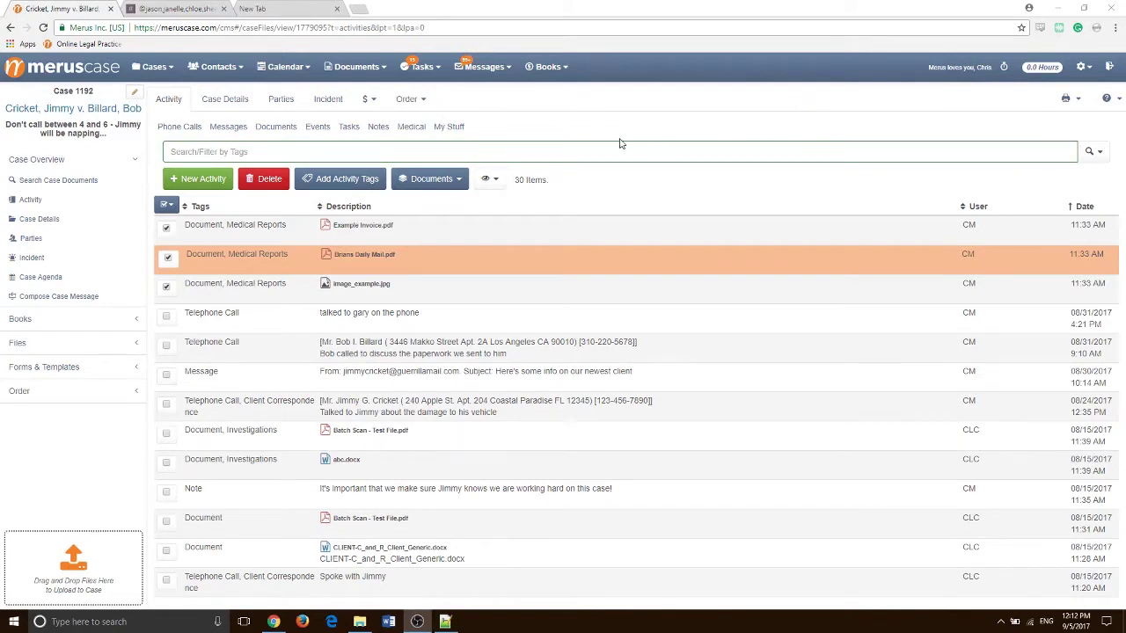
# Show Word Templates under Forms & Templates and filter them by the name 'demand'
pyautogui.click(93, 375)
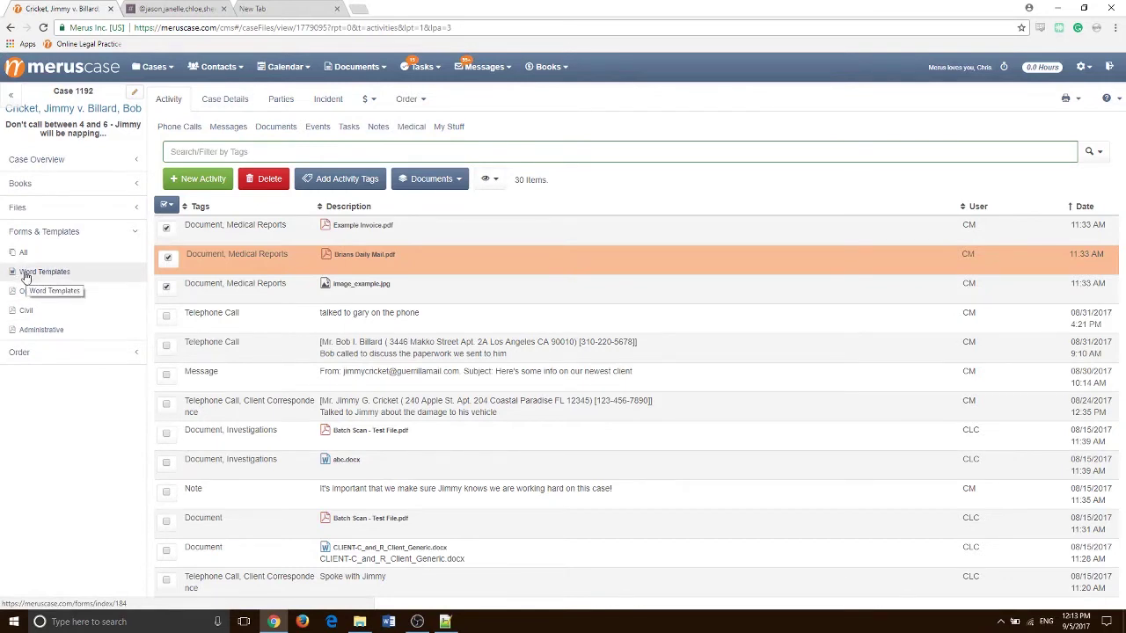
pyautogui.click(27, 275)
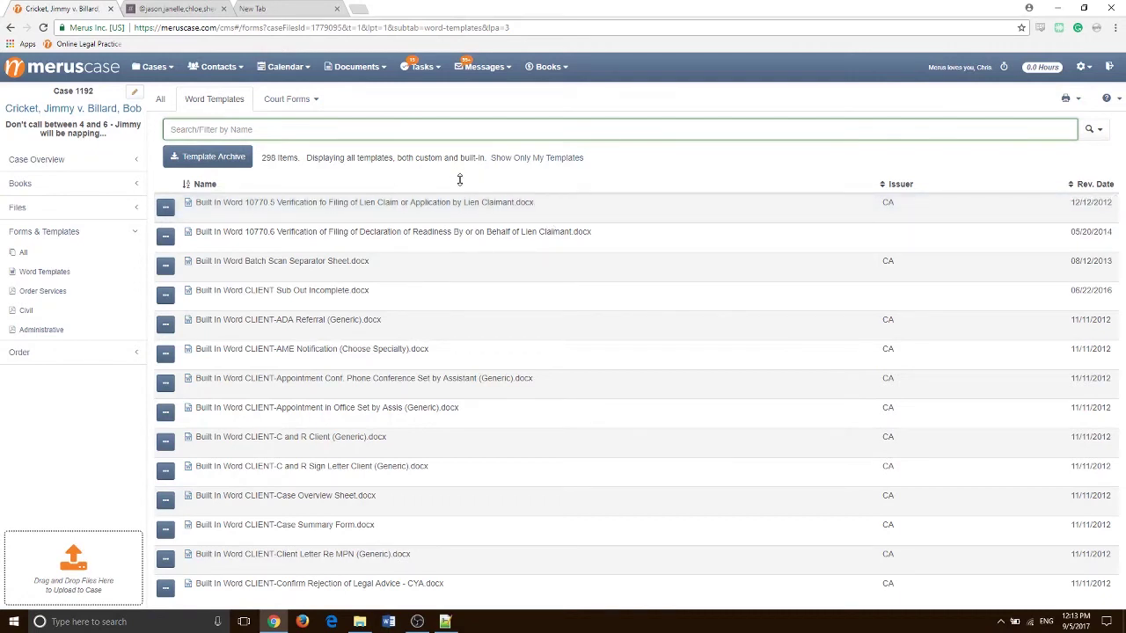
pyautogui.click(246, 129)
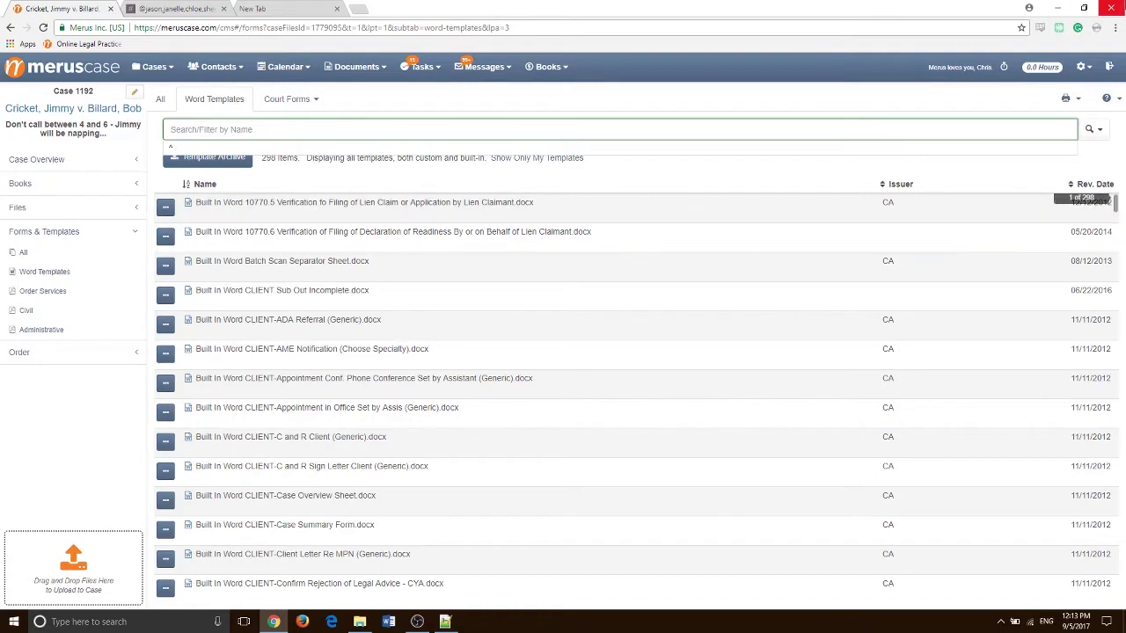
pyautogui.write('demand')
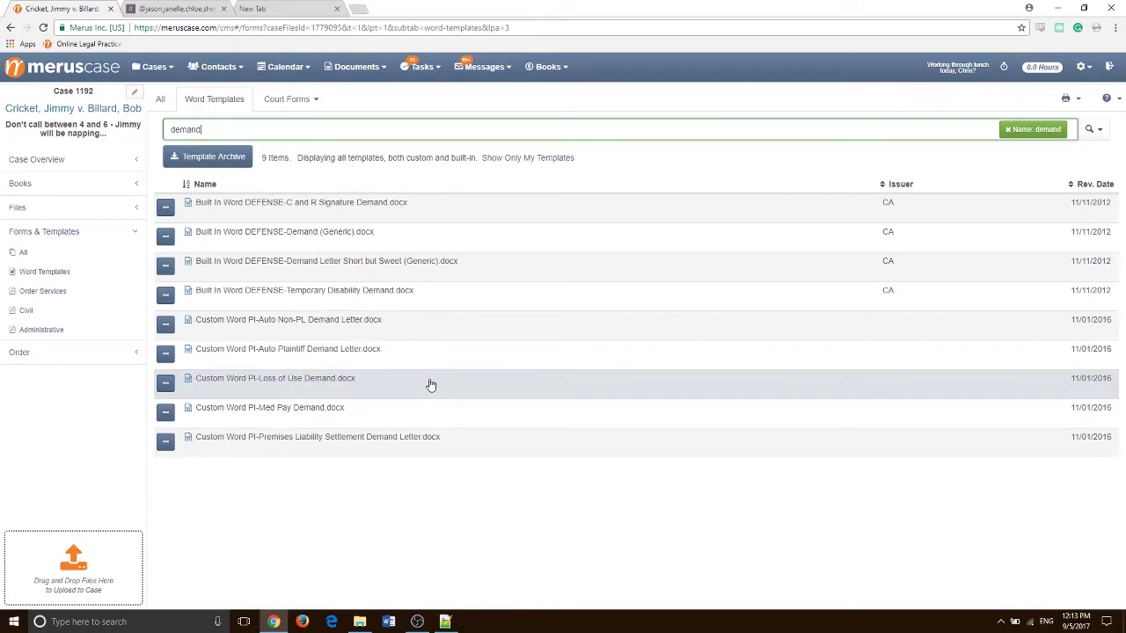
# Preview the PI-Loss of Use Demand template and begin merging it with case data
pyautogui.click(513, 394)
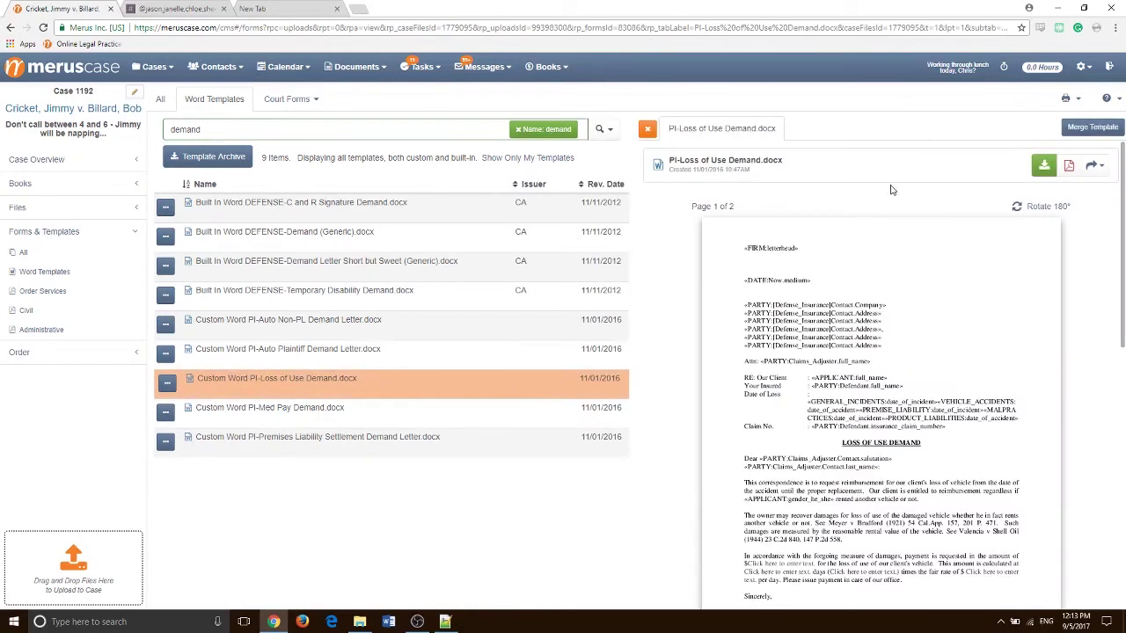
pyautogui.scroll(-3, 884, 246)
pyautogui.scroll(3, 875, 280)
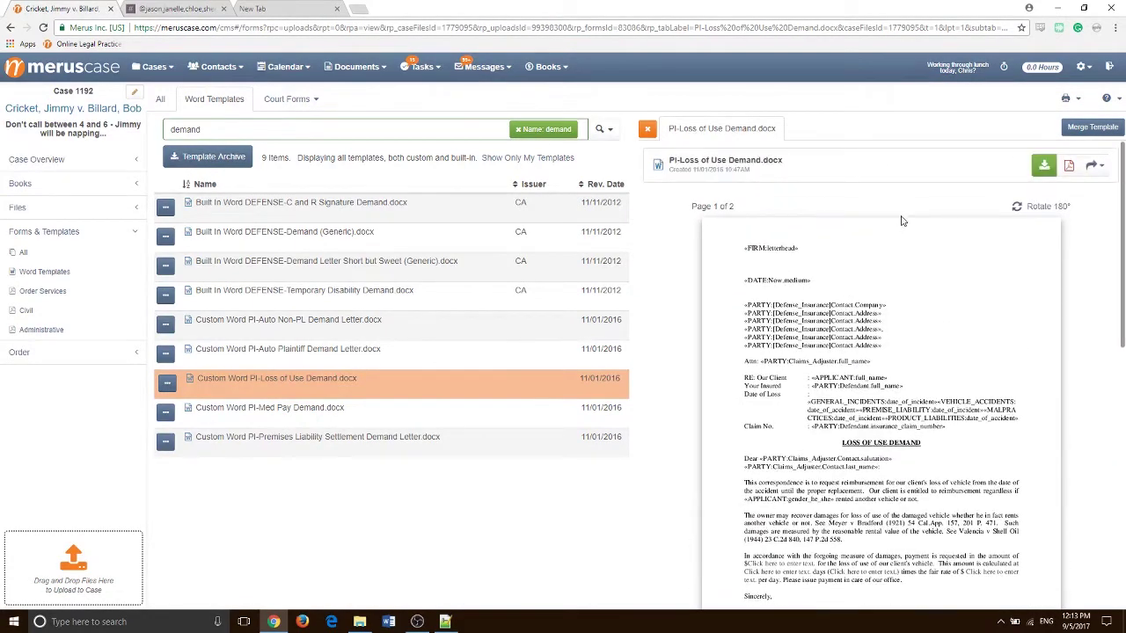
pyautogui.click(1091, 130)
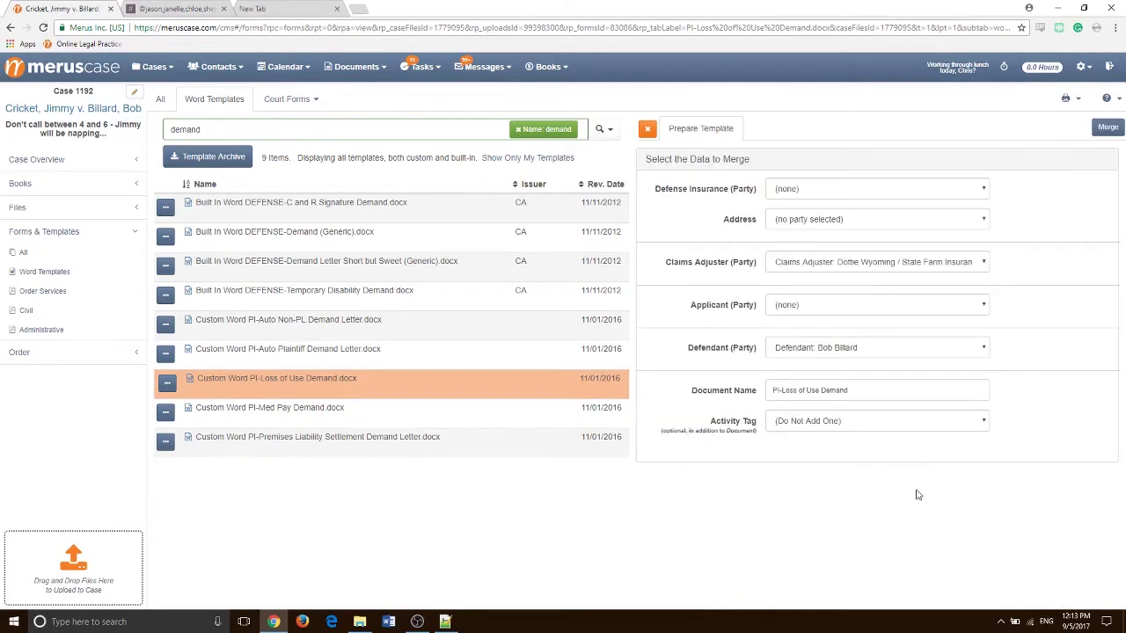
# Merge with State Farm Insurance as defense insurer and the plaintiff as applicant, and open the letter in Word
pyautogui.click(817, 189)
pyautogui.click(818, 213)
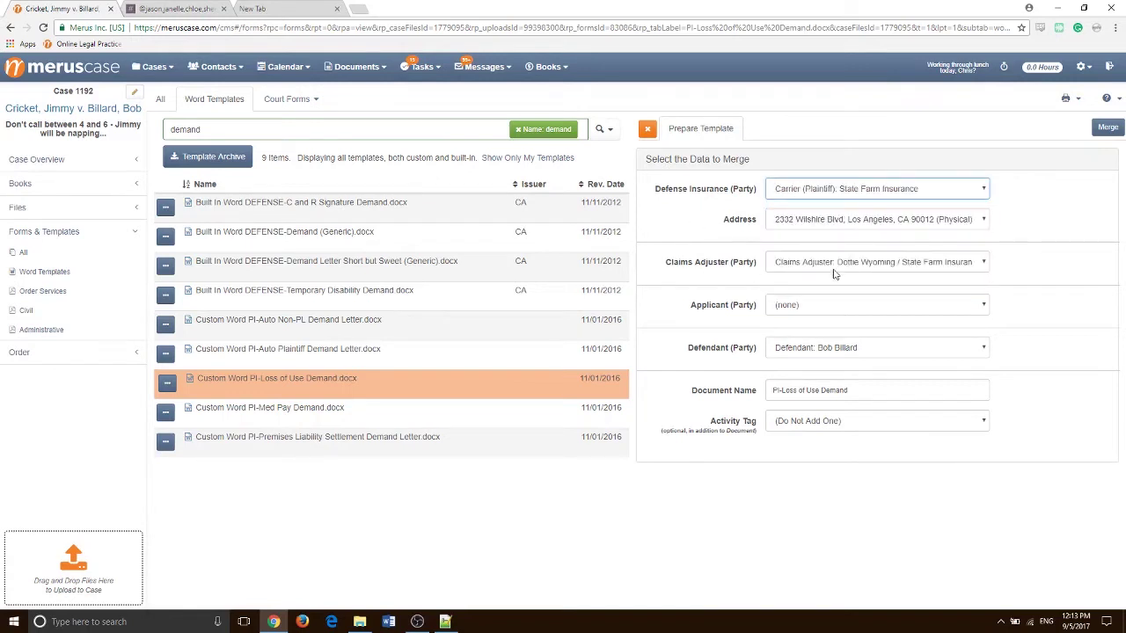
pyautogui.click(817, 312)
pyautogui.click(808, 393)
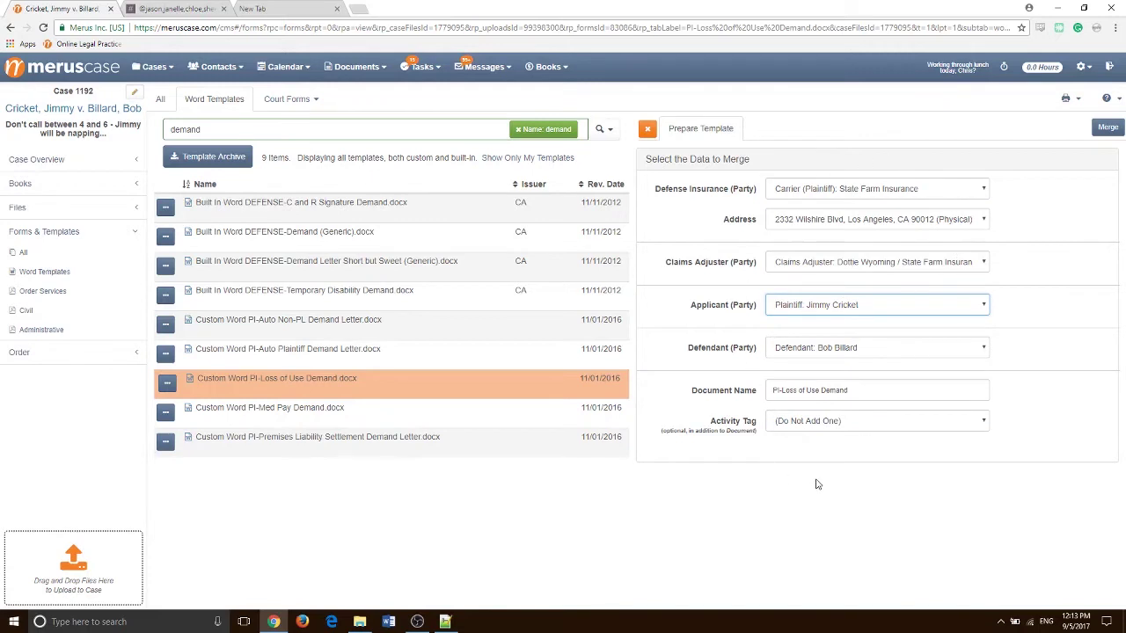
pyautogui.click(1106, 129)
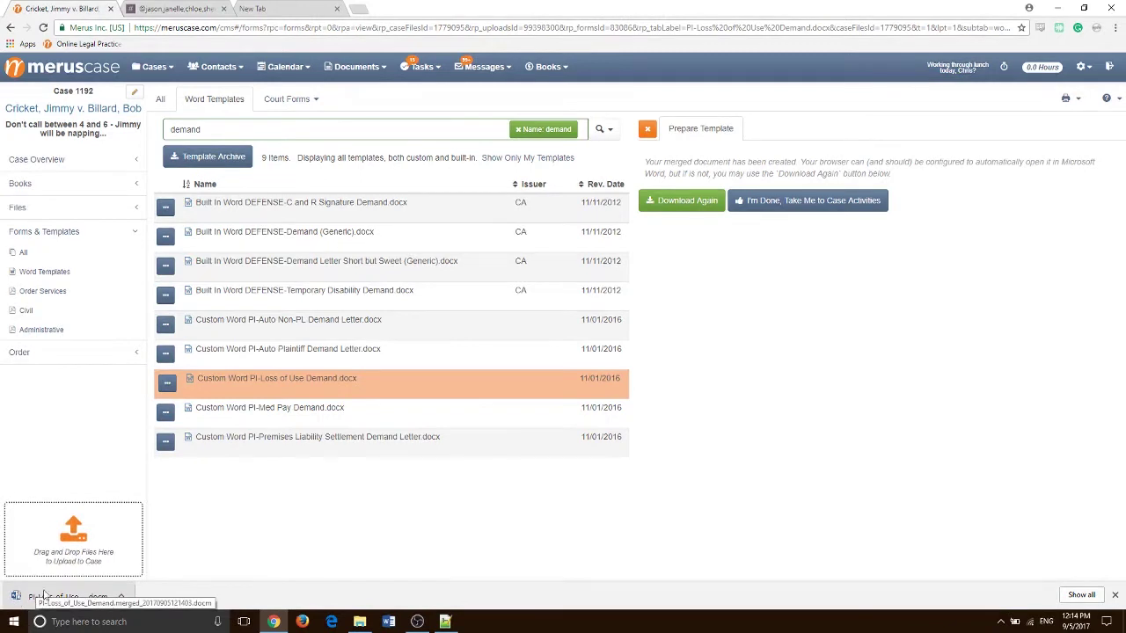
pyautogui.click(60, 599)
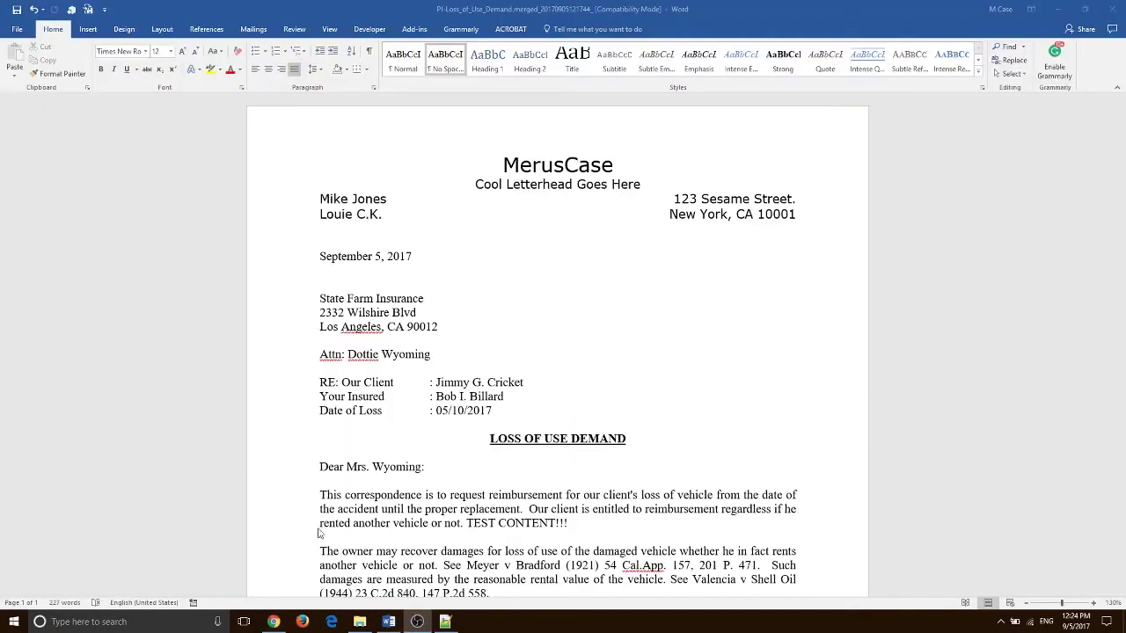
pyautogui.click(274, 622)
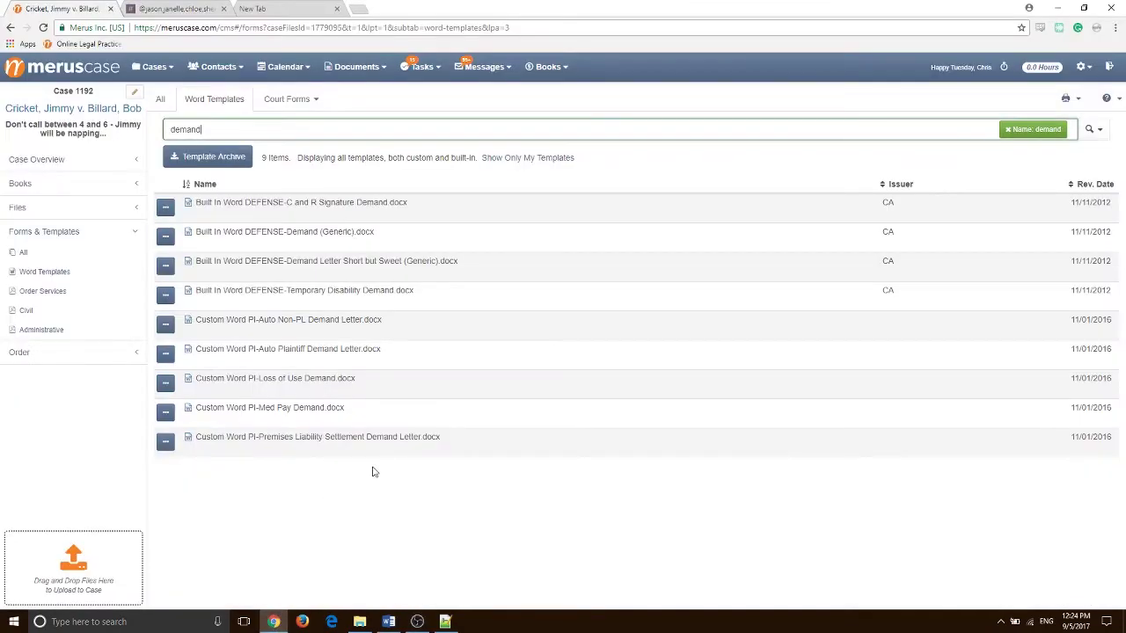
# Return to the Activity list, preview the merged PI-Loss_of_Use_Demand.docx letter, then close the preview
pyautogui.click(53, 158)
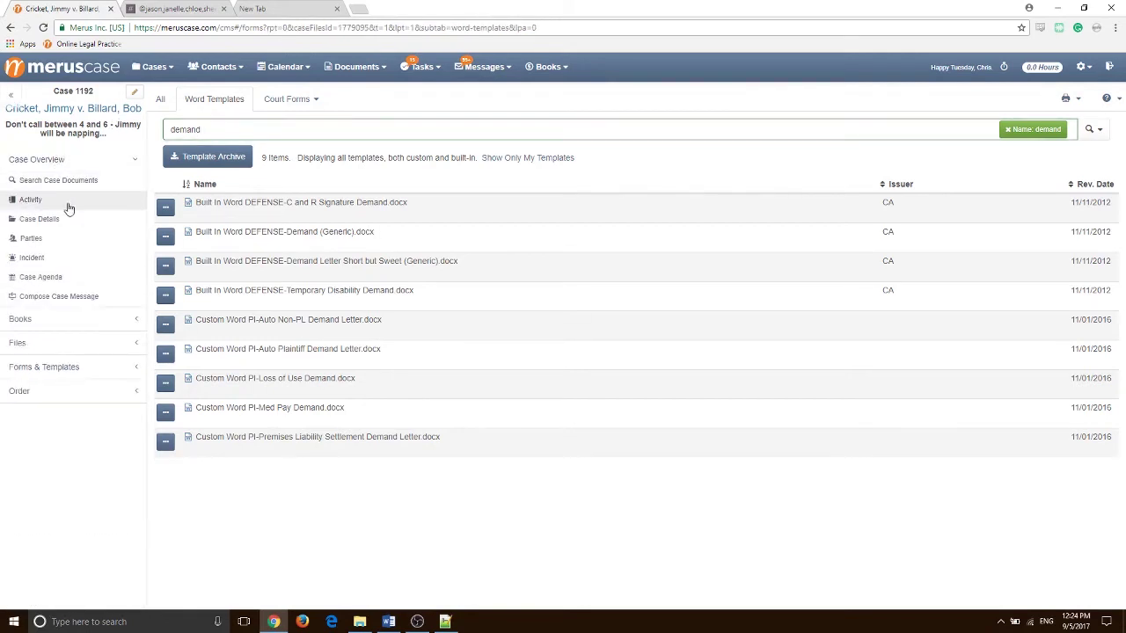
pyautogui.click(65, 200)
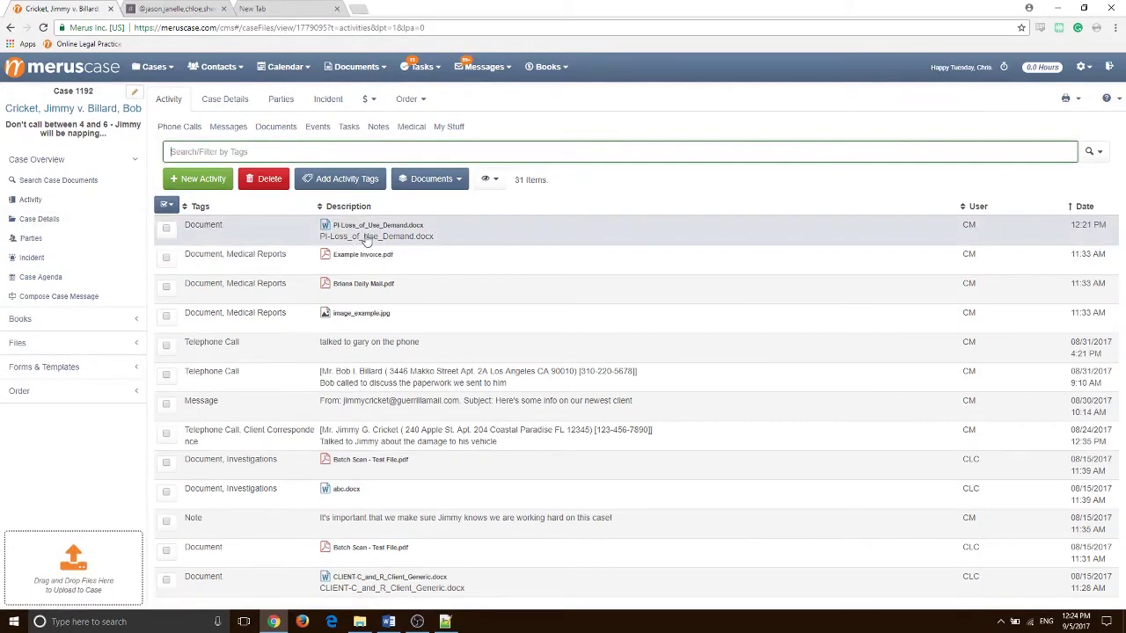
pyautogui.click(445, 238)
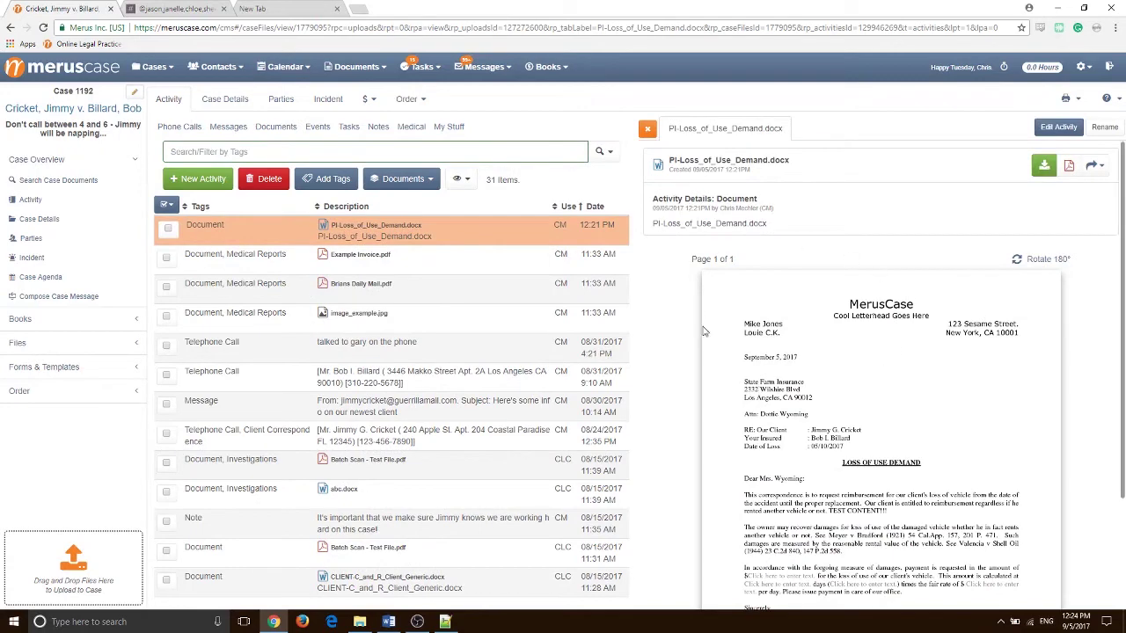
pyautogui.scroll(-2, 889, 462)
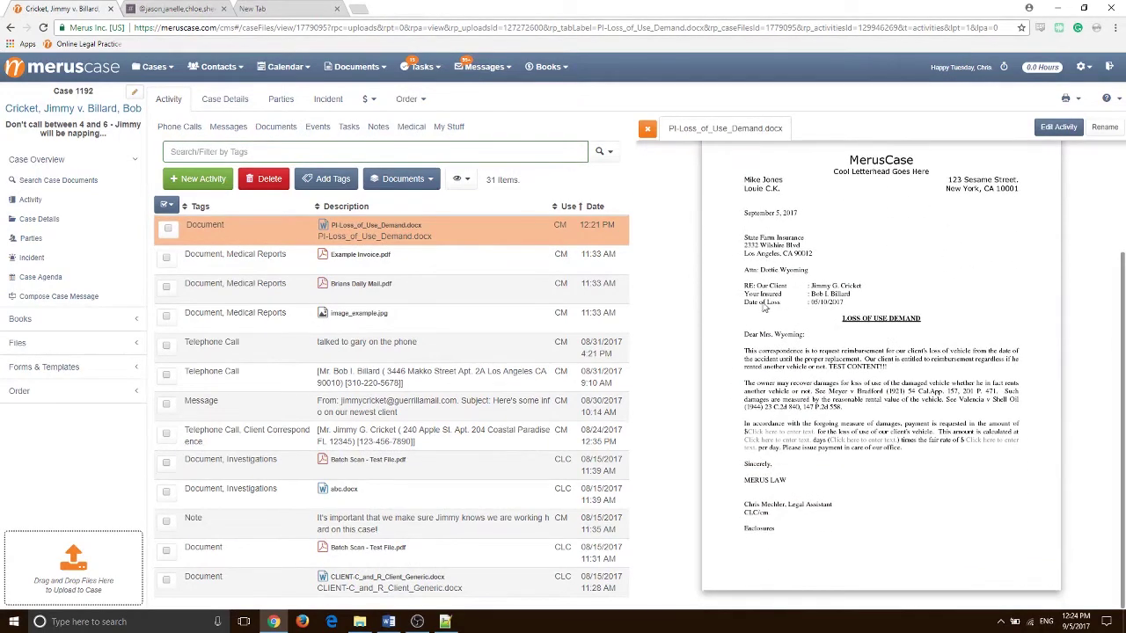
pyautogui.scroll(2, 919, 264)
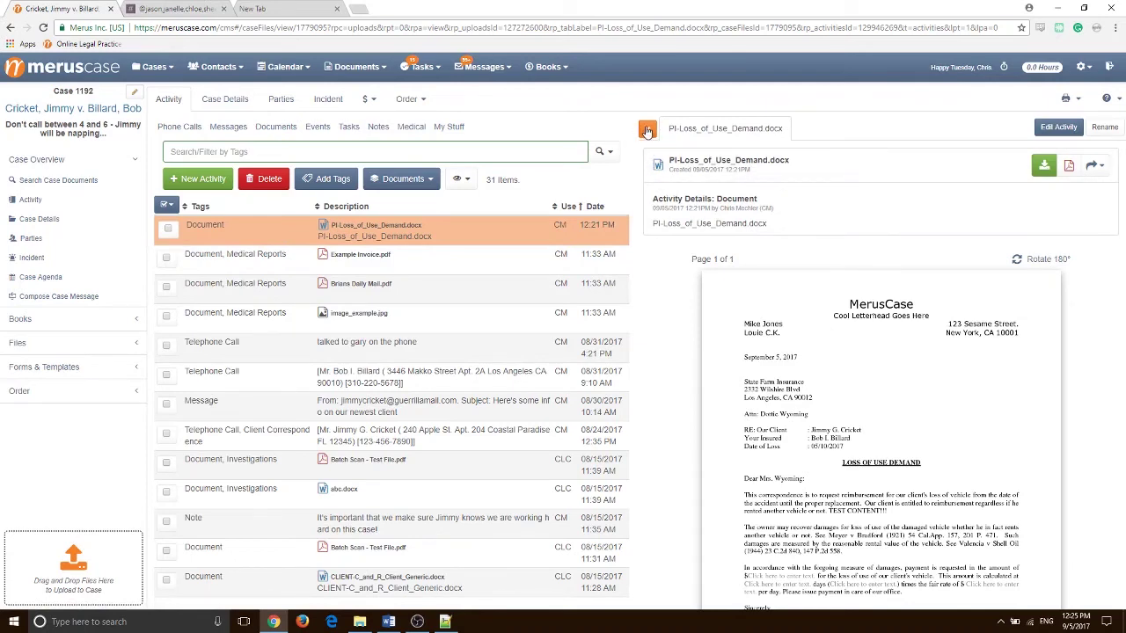
pyautogui.click(645, 129)
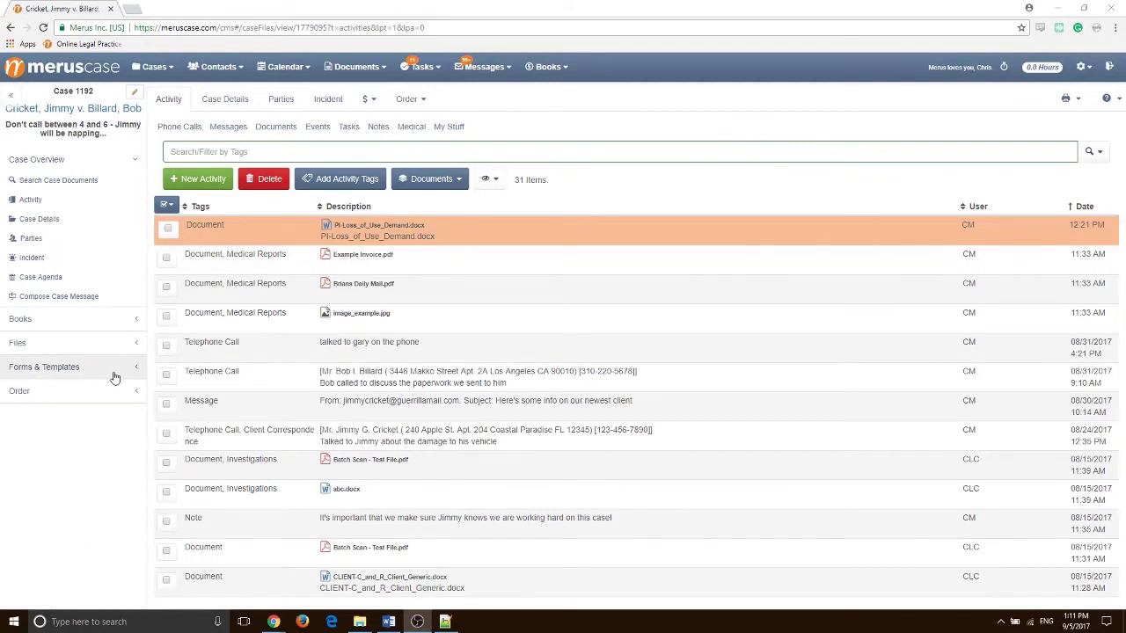
# Show all forms, narrow court forms to Personal Injury, and preview PLD-PI-001(4) Premises Liability
pyautogui.click(56, 367)
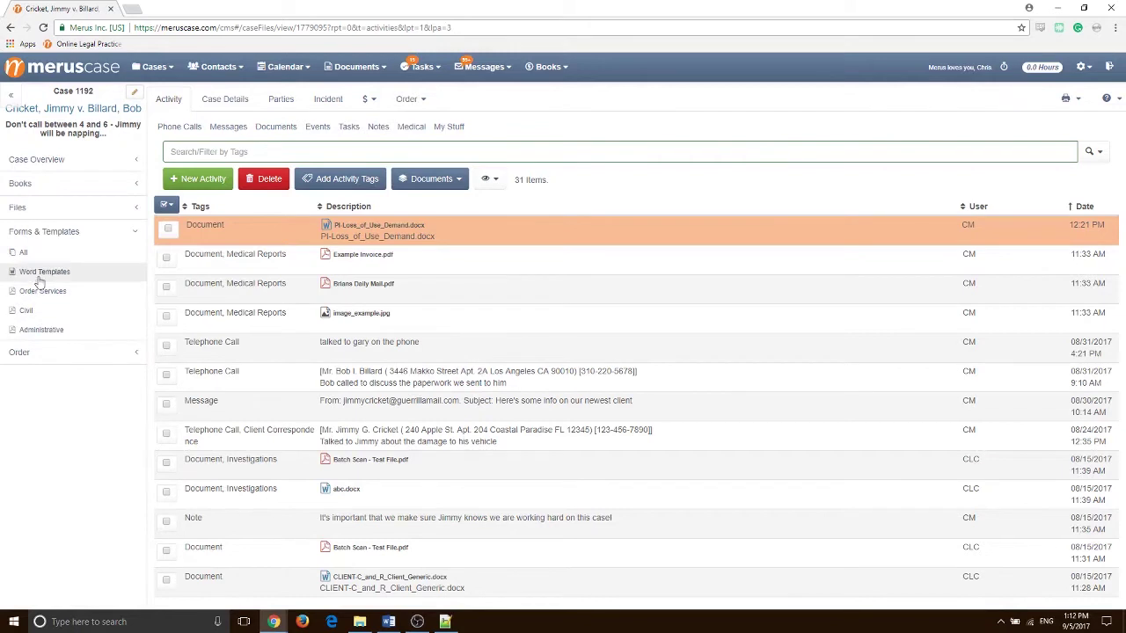
pyautogui.click(22, 253)
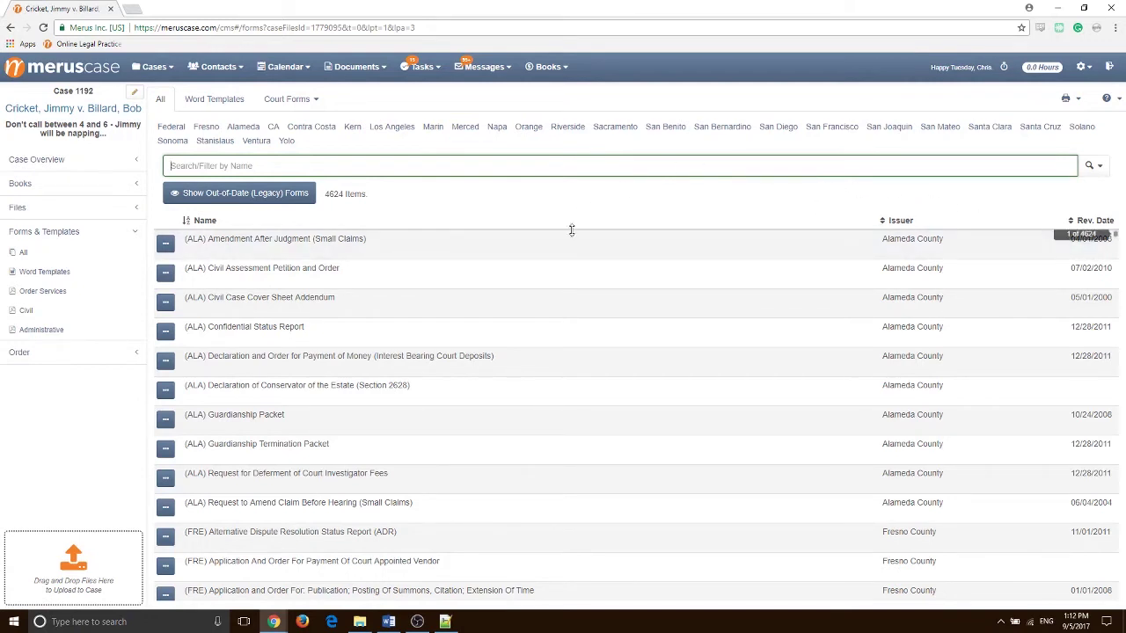
pyautogui.click(300, 103)
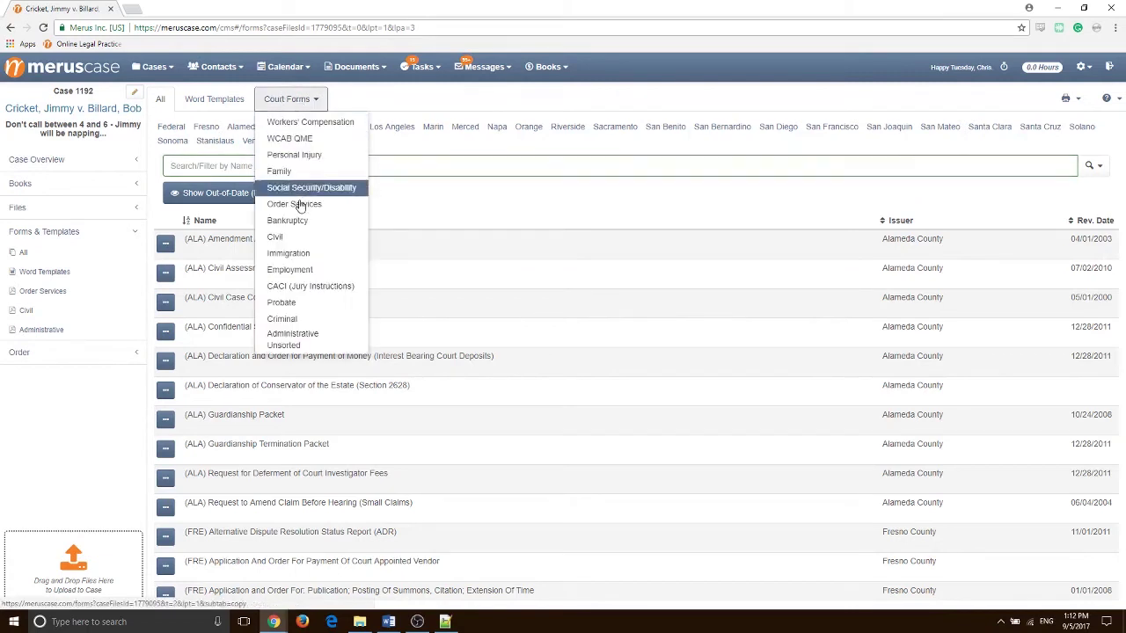
pyautogui.click(284, 155)
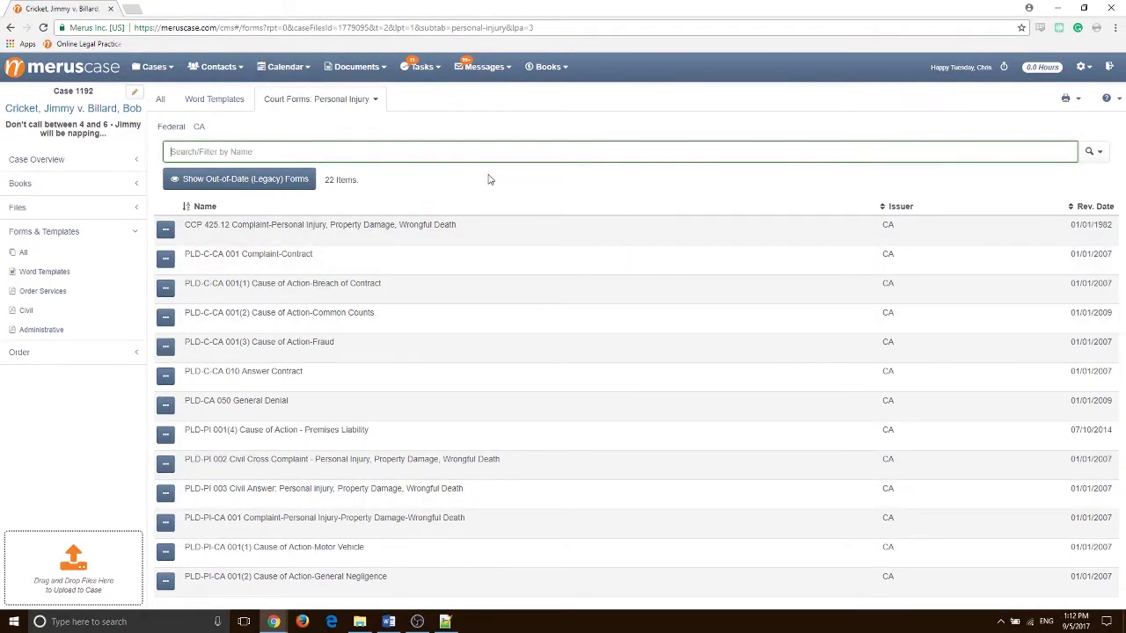
pyautogui.click(268, 441)
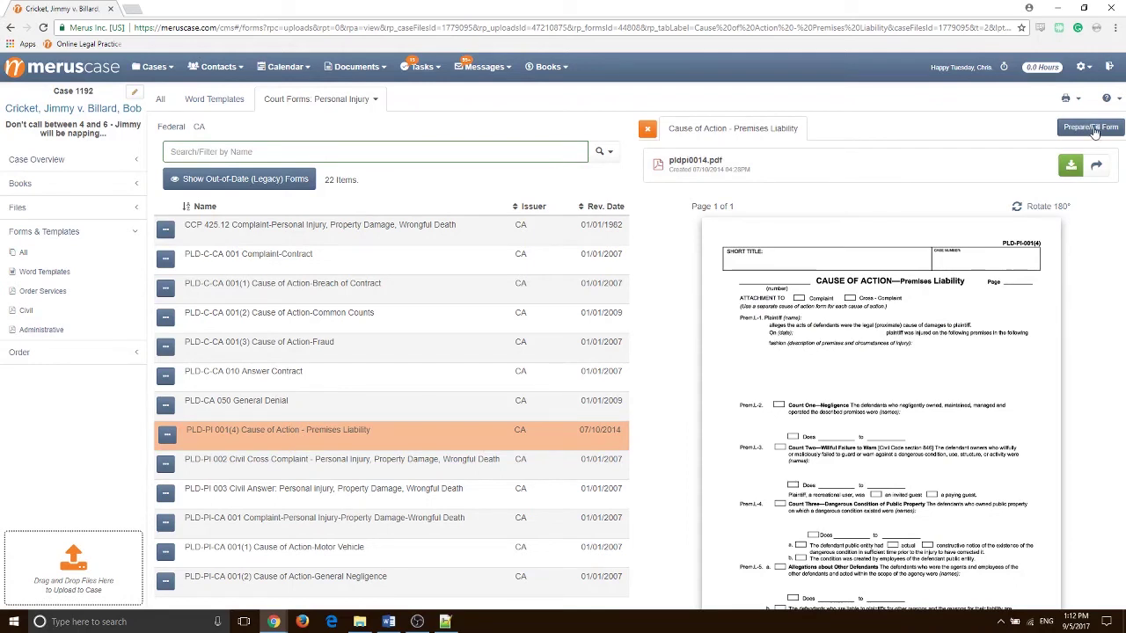
# Start filling the PLD-PI-001(4) Premises Liability form with the plaintiff as Applicant
pyautogui.click(1091, 127)
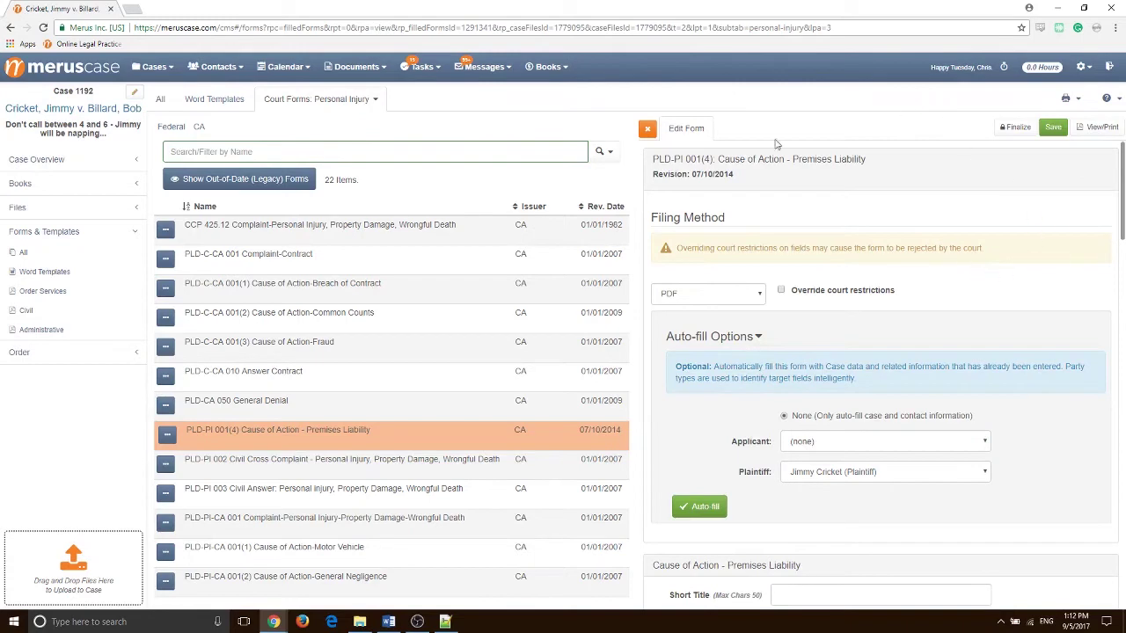
pyautogui.scroll(-2, 942, 382)
pyautogui.scroll(-3, 942, 382)
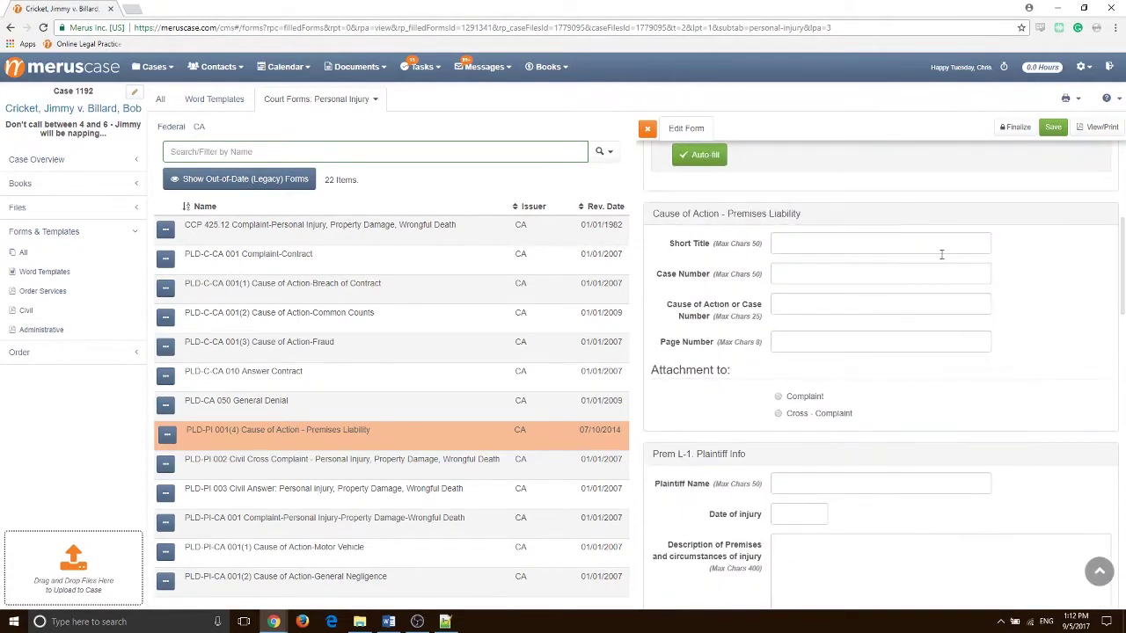
pyautogui.scroll(5, 804, 301)
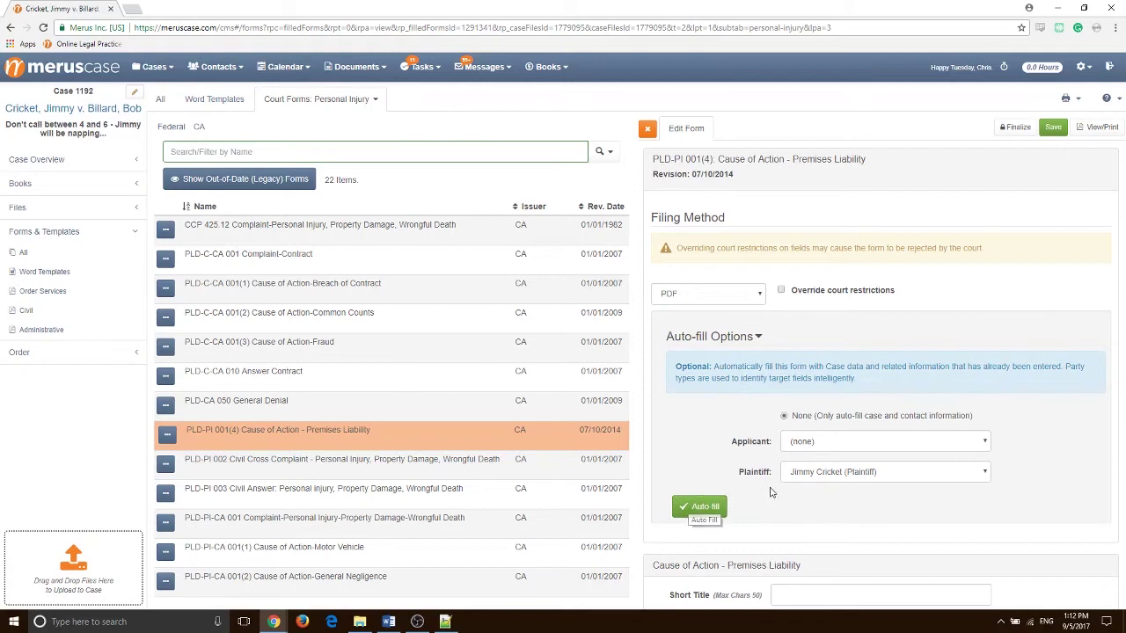
pyautogui.click(845, 443)
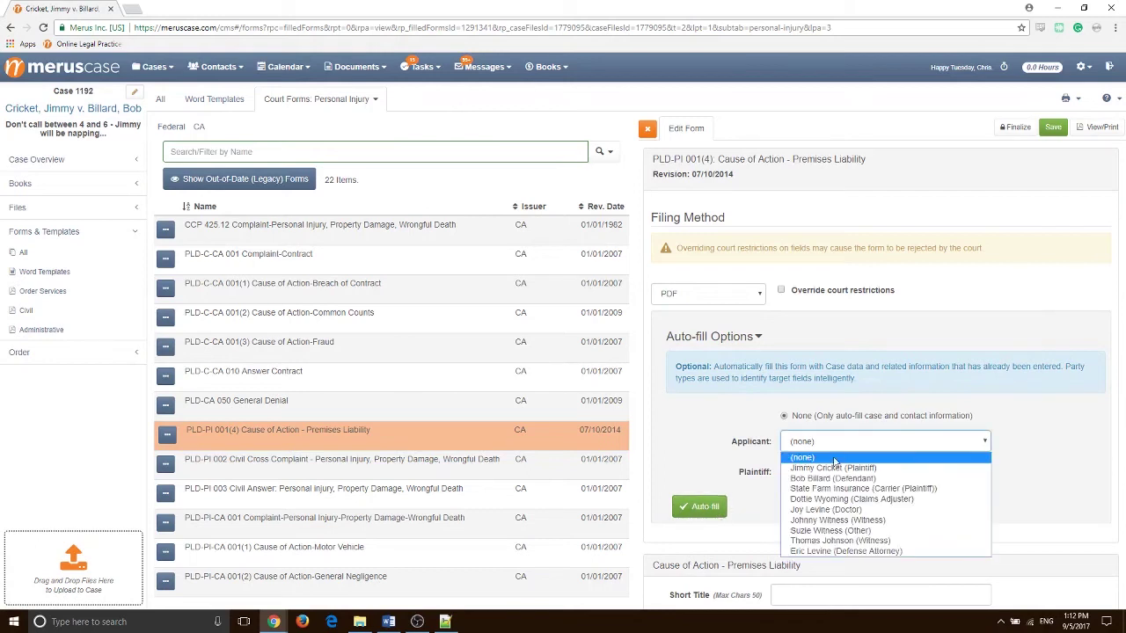
pyautogui.click(842, 469)
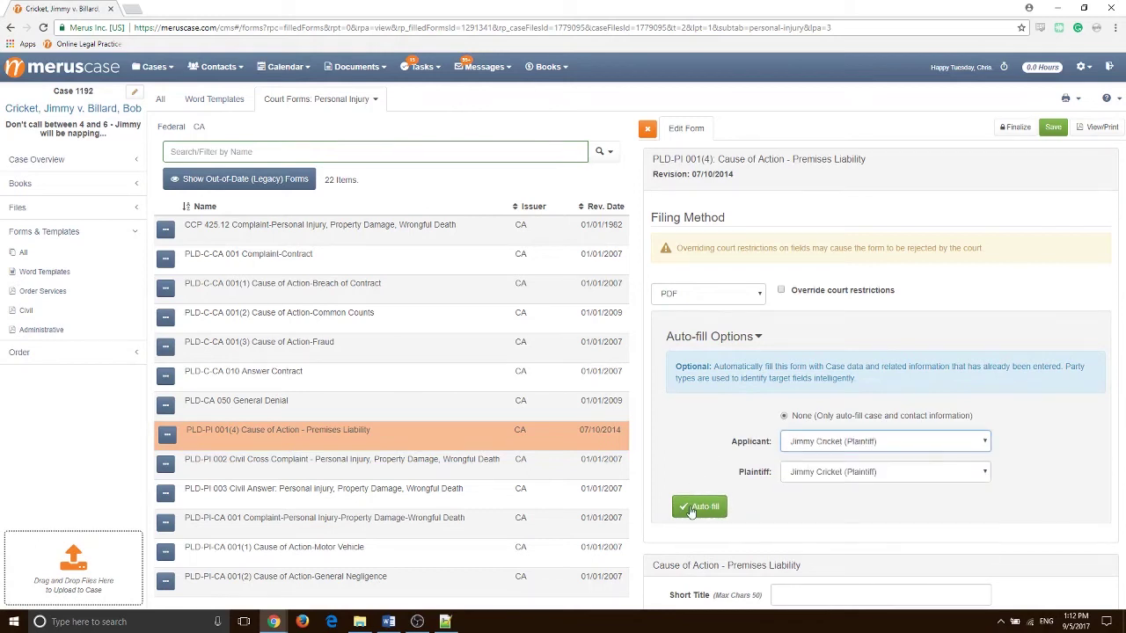
# Auto-fill the Premises Liability form from the case data and save it
pyautogui.click(691, 507)
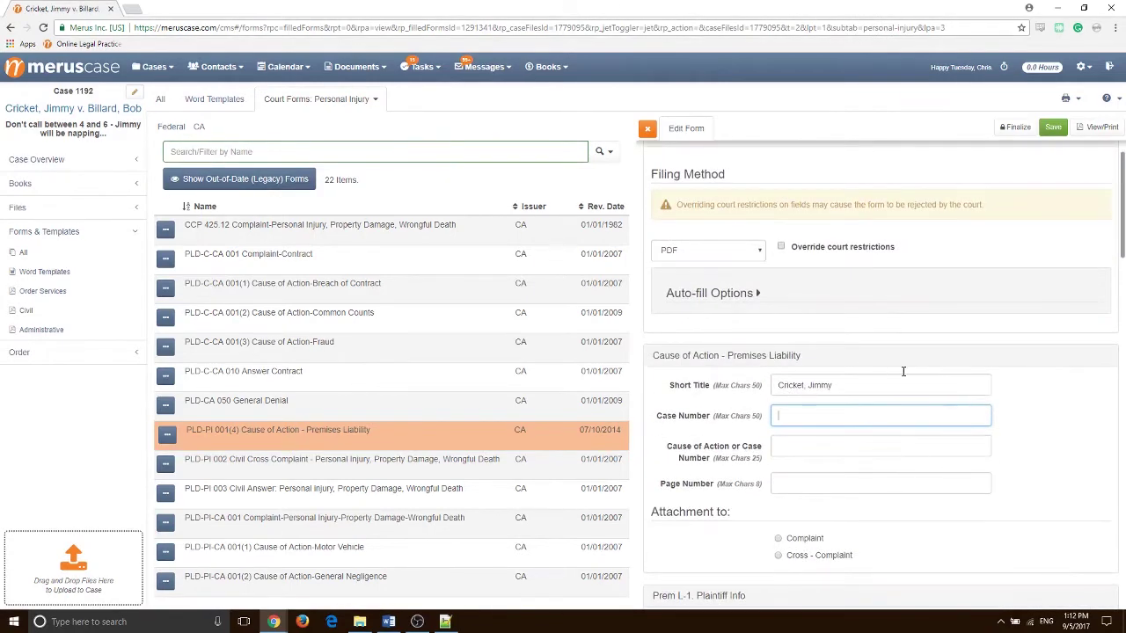
pyautogui.scroll(-3, 880, 380)
pyautogui.scroll(4, 950, 353)
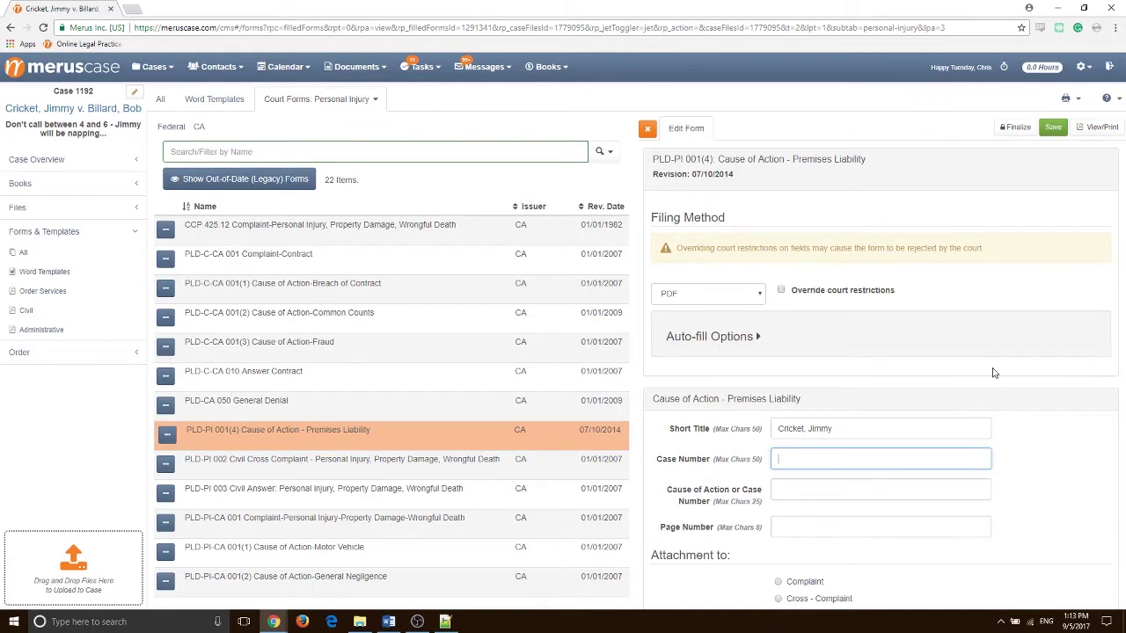
pyautogui.click(1053, 129)
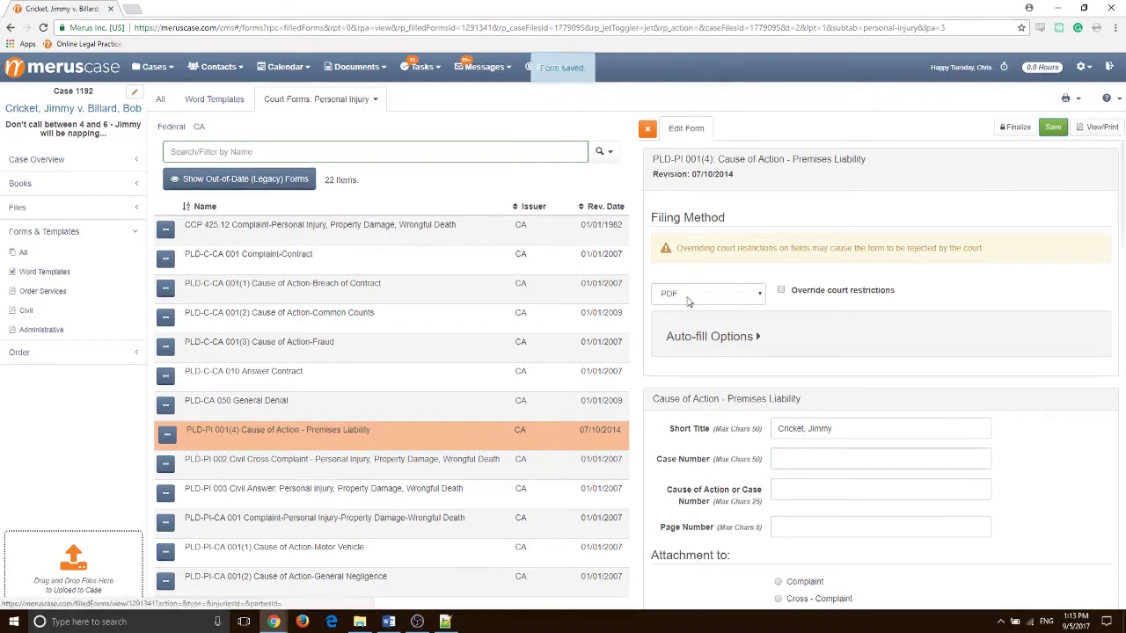
# Preview the form as a PDF, then return to the case Activity list showing 32 items
pyautogui.click(1077, 129)
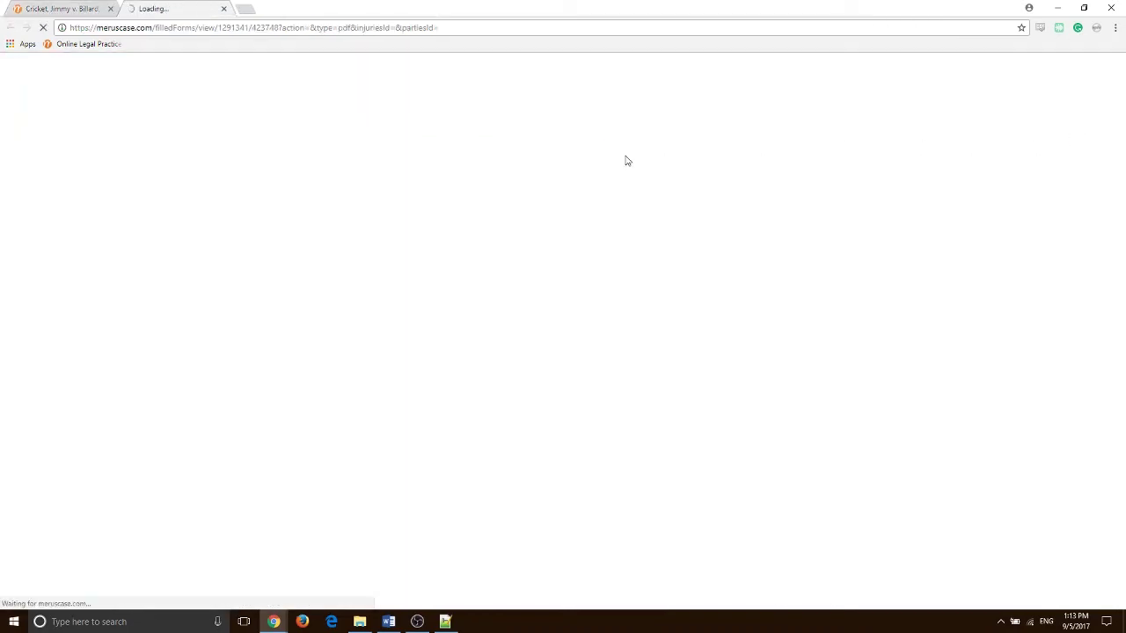
pyautogui.middleClick(176, 8)
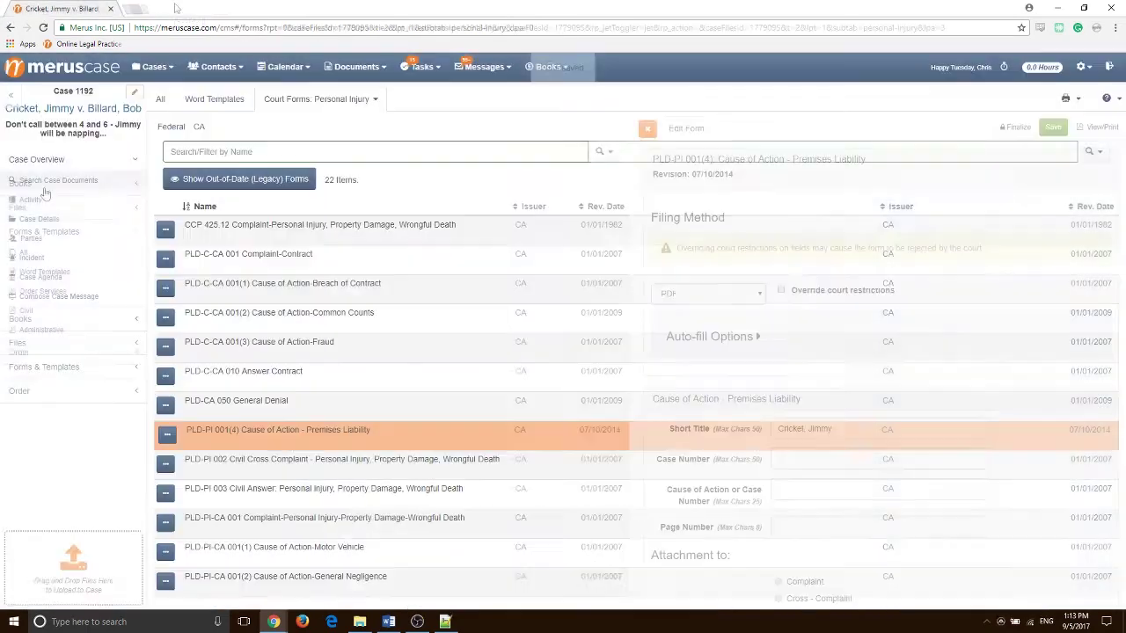
pyautogui.click(14, 200)
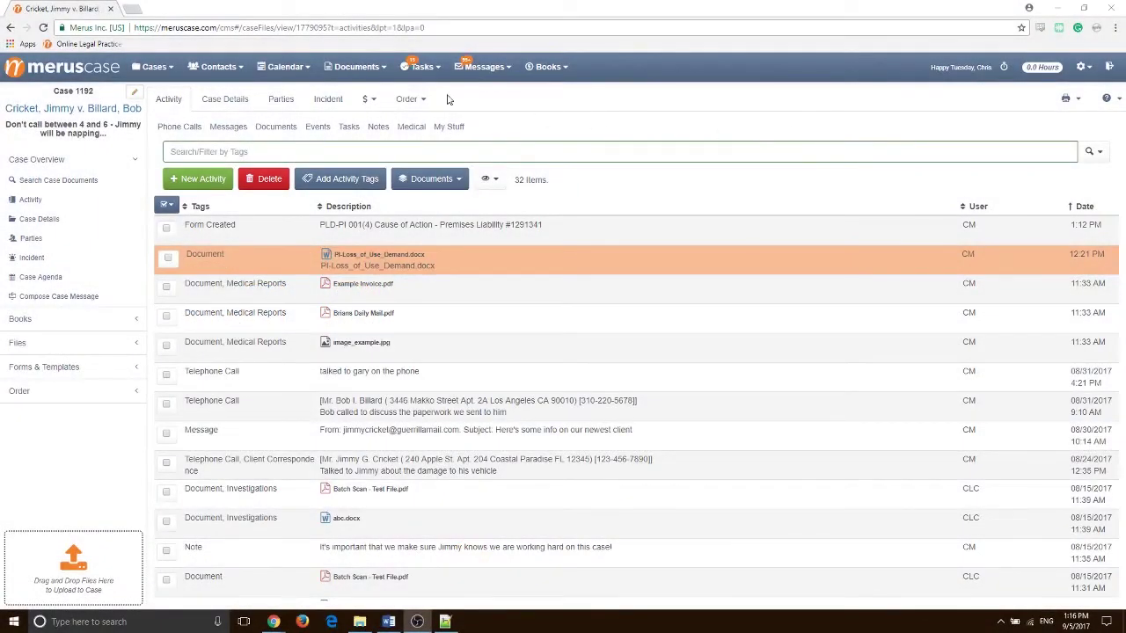
# Open My Calendar, inspect the Hearing TEST event, and toggle between week and month views
pyautogui.click(270, 66)
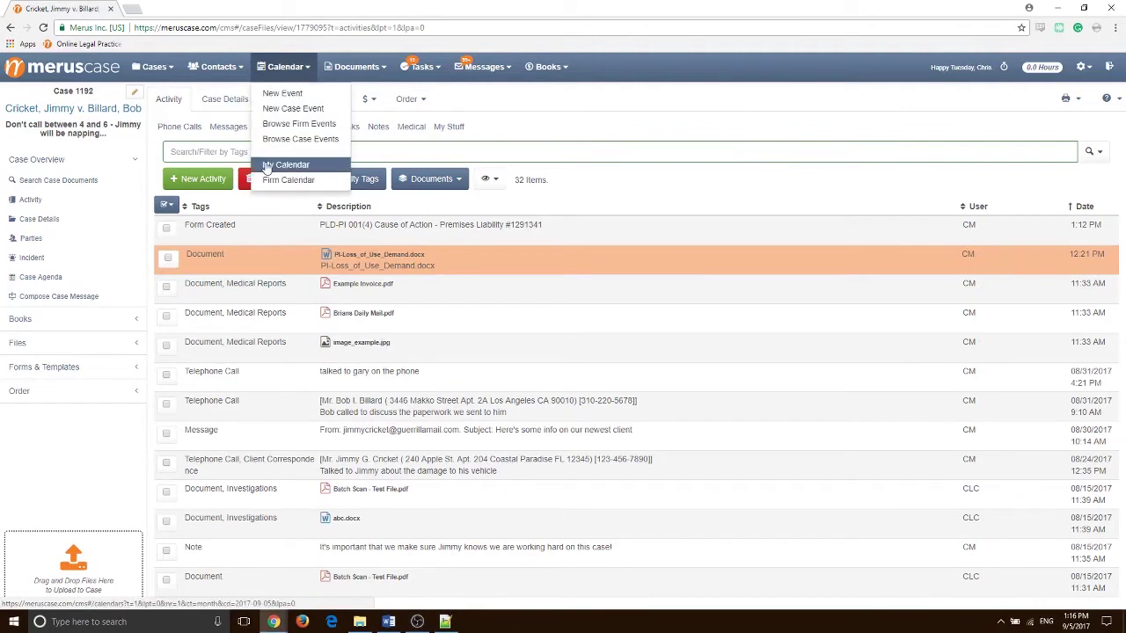
pyautogui.click(344, 169)
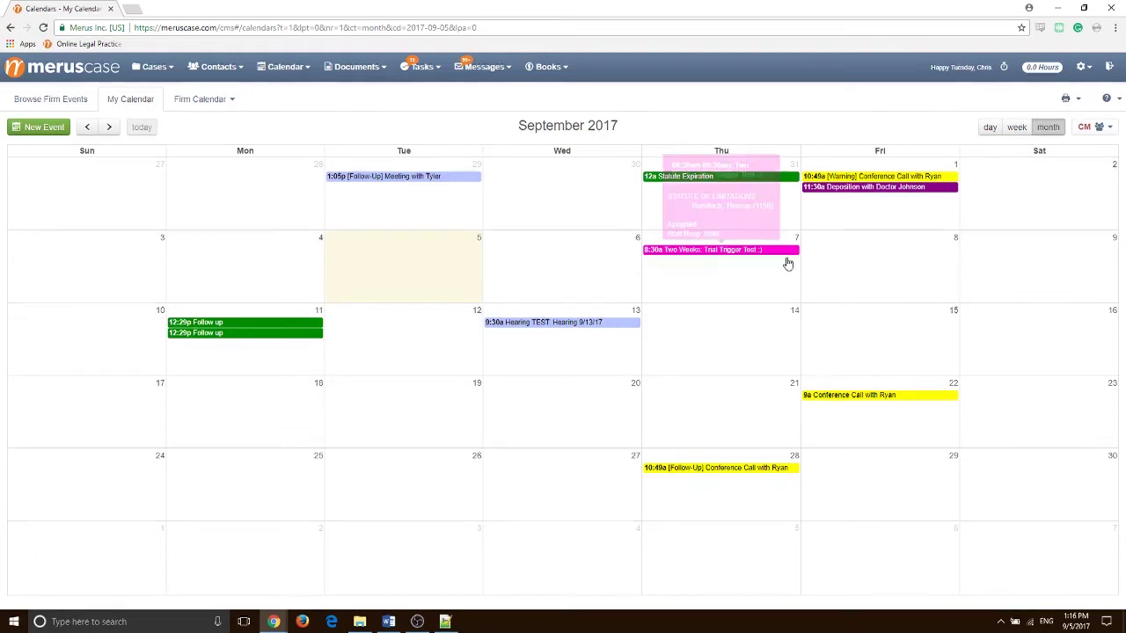
pyautogui.click(560, 323)
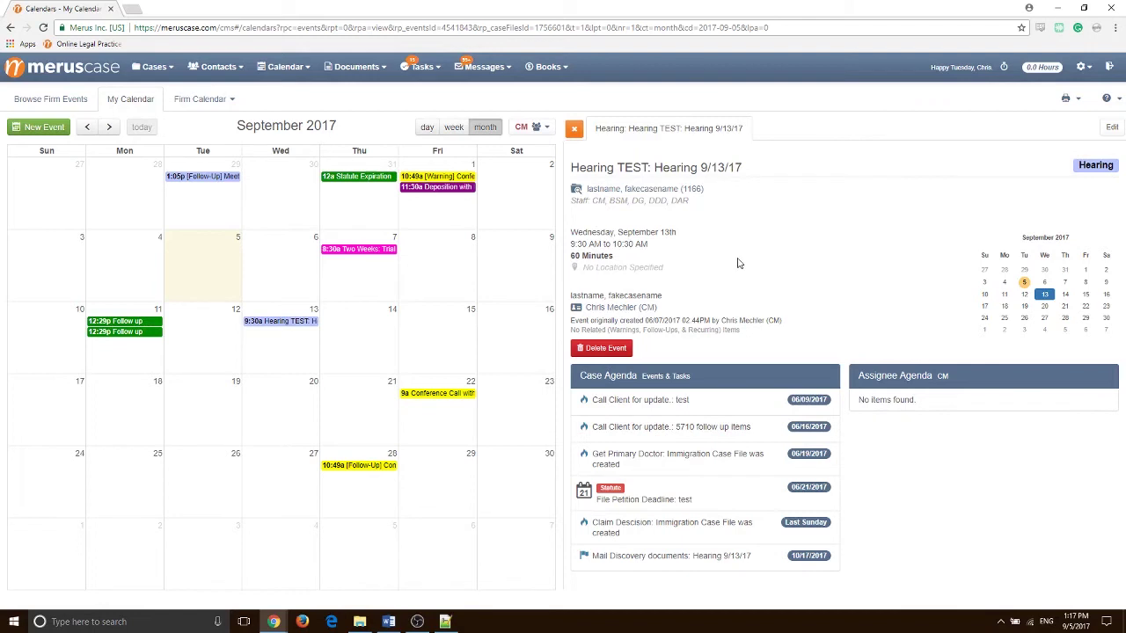
pyautogui.click(574, 129)
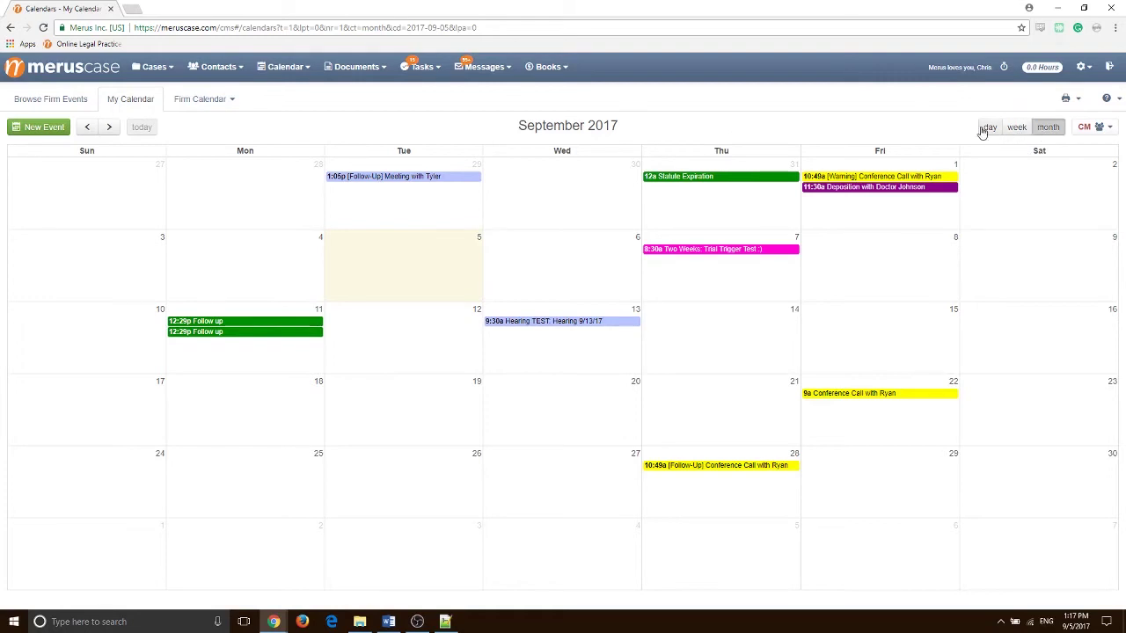
pyautogui.click(1017, 128)
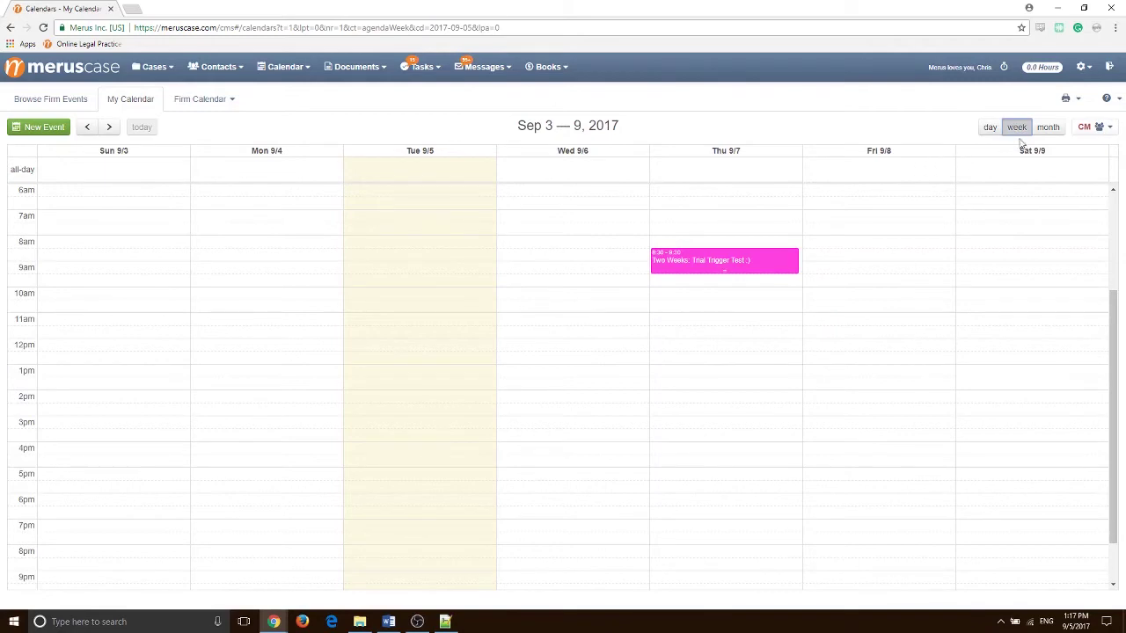
pyautogui.click(1047, 127)
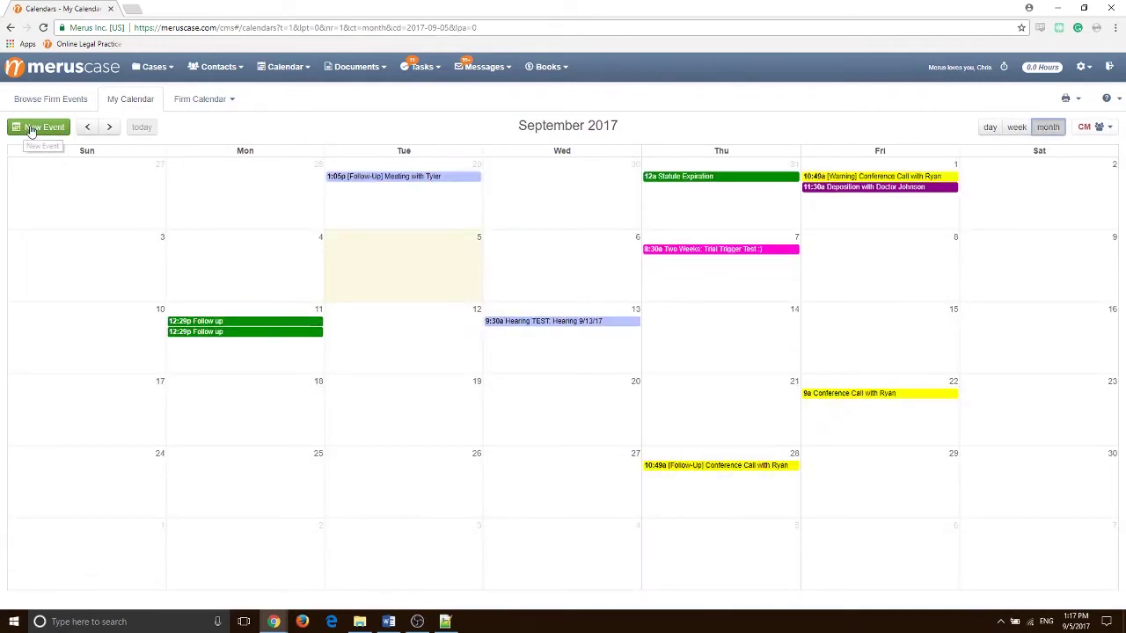
# Start a new calendar event, browse second-assignee options without choosing, then discard it unsaved
pyautogui.click(32, 131)
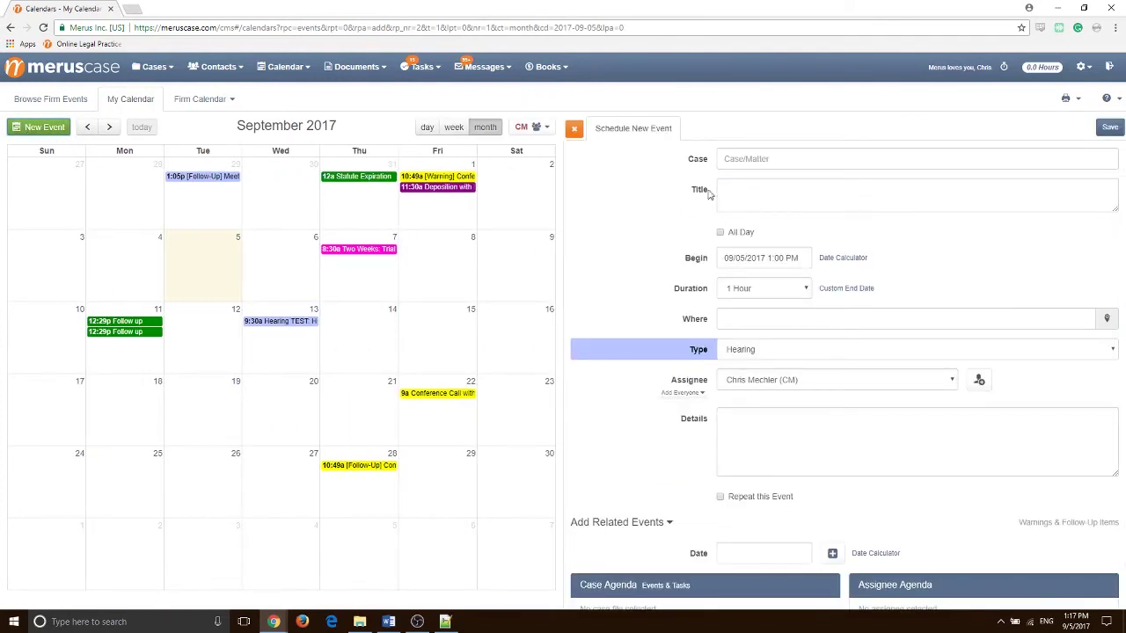
pyautogui.click(741, 187)
pyautogui.click(745, 317)
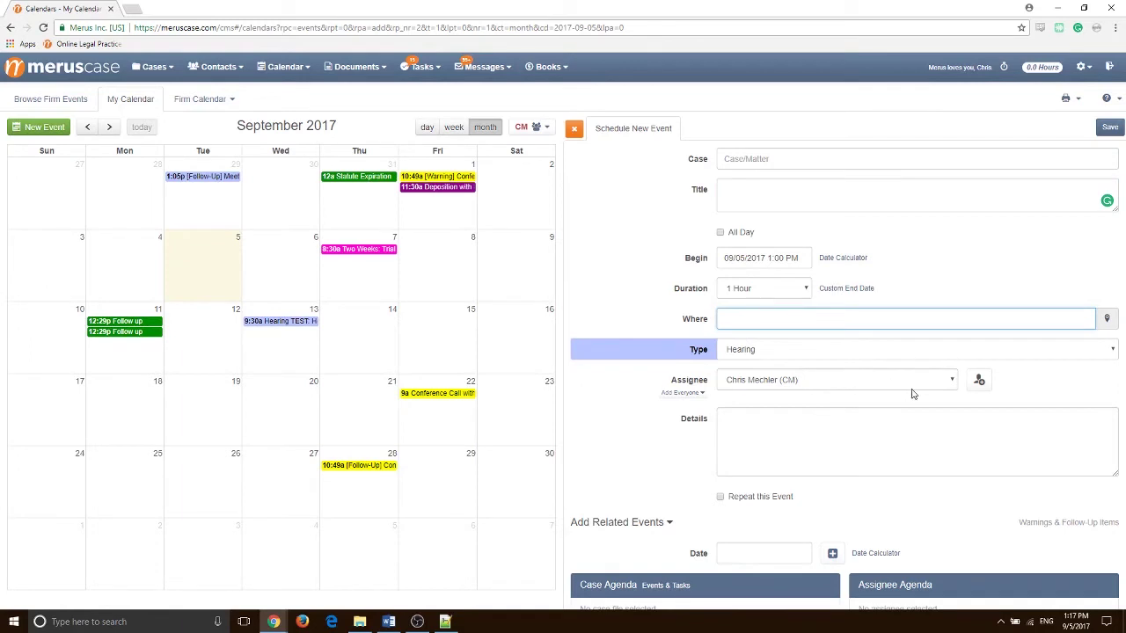
pyautogui.click(980, 381)
pyautogui.click(902, 413)
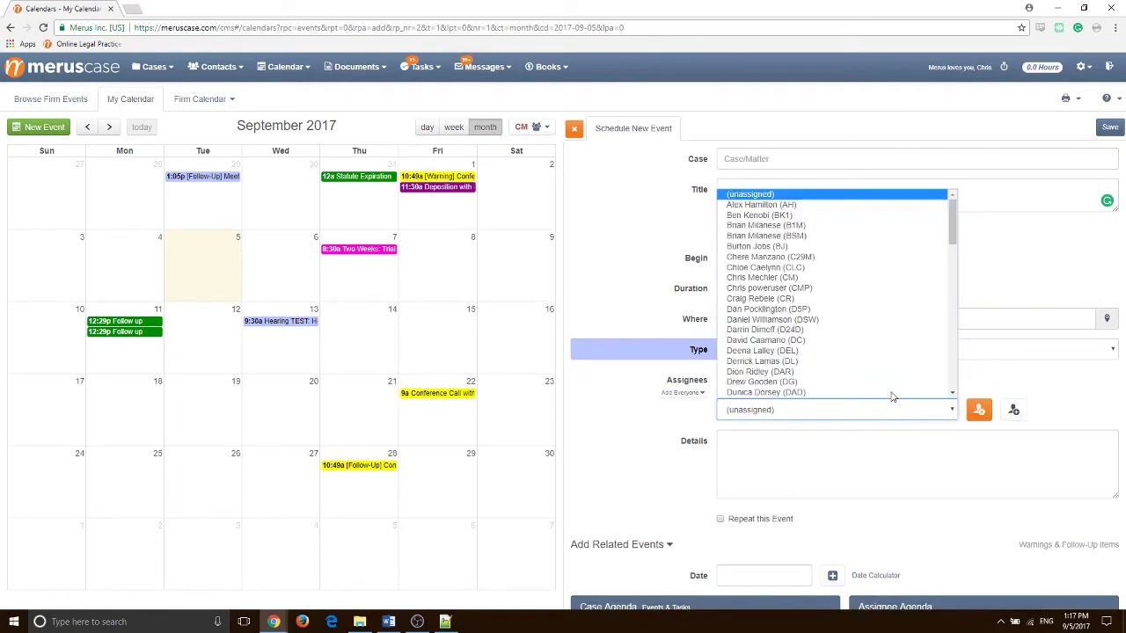
pyautogui.click(632, 415)
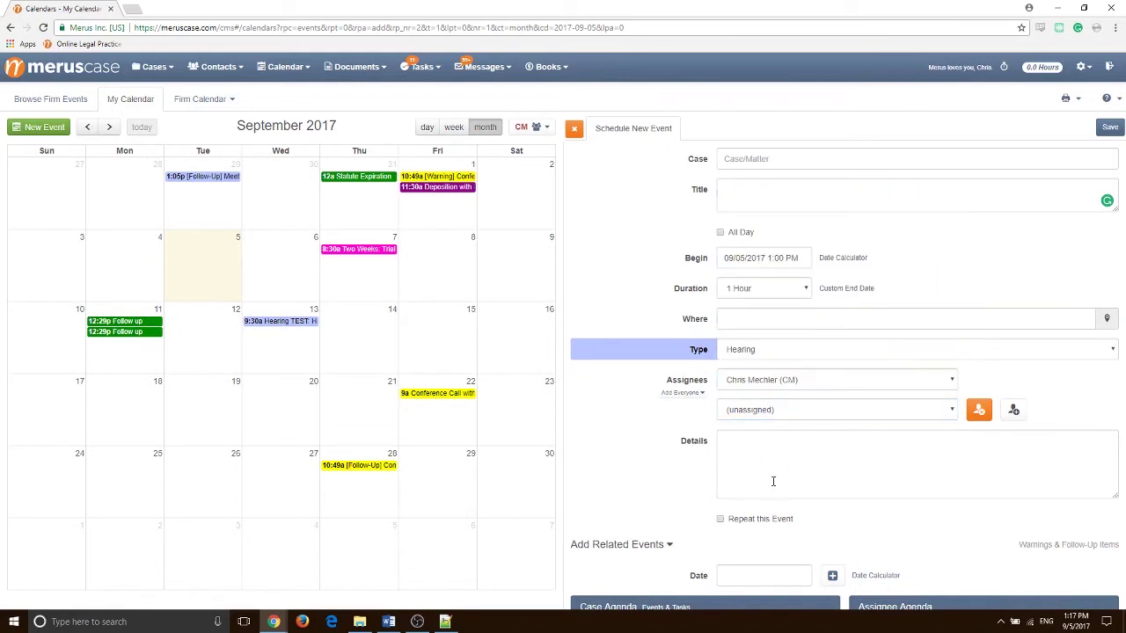
pyautogui.scroll(-1, 825, 459)
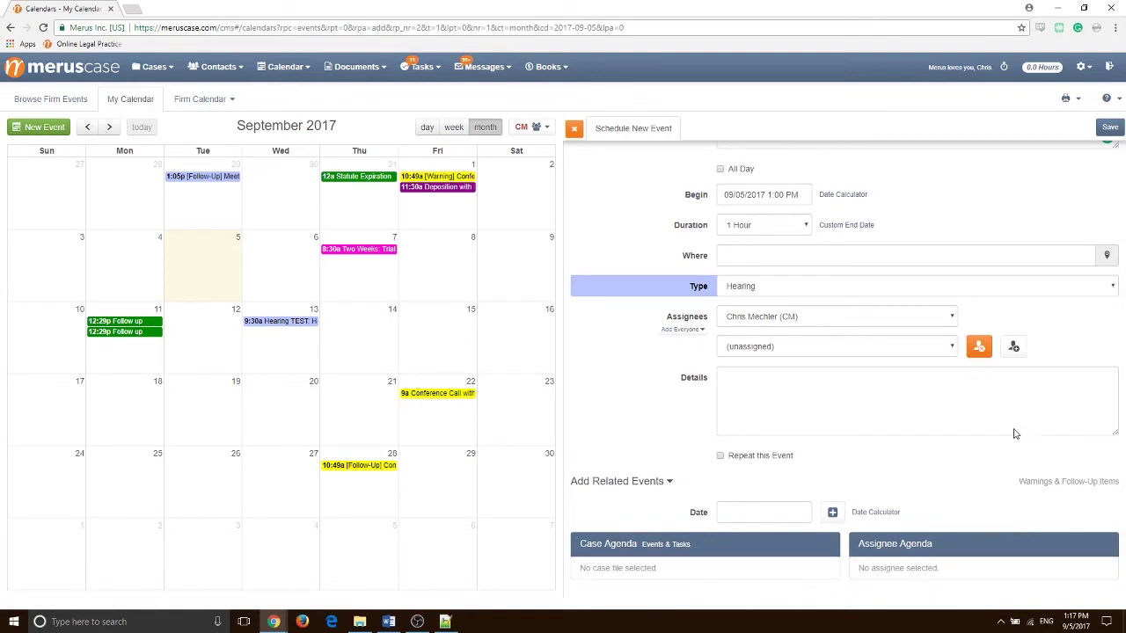
pyautogui.scroll(1, 898, 457)
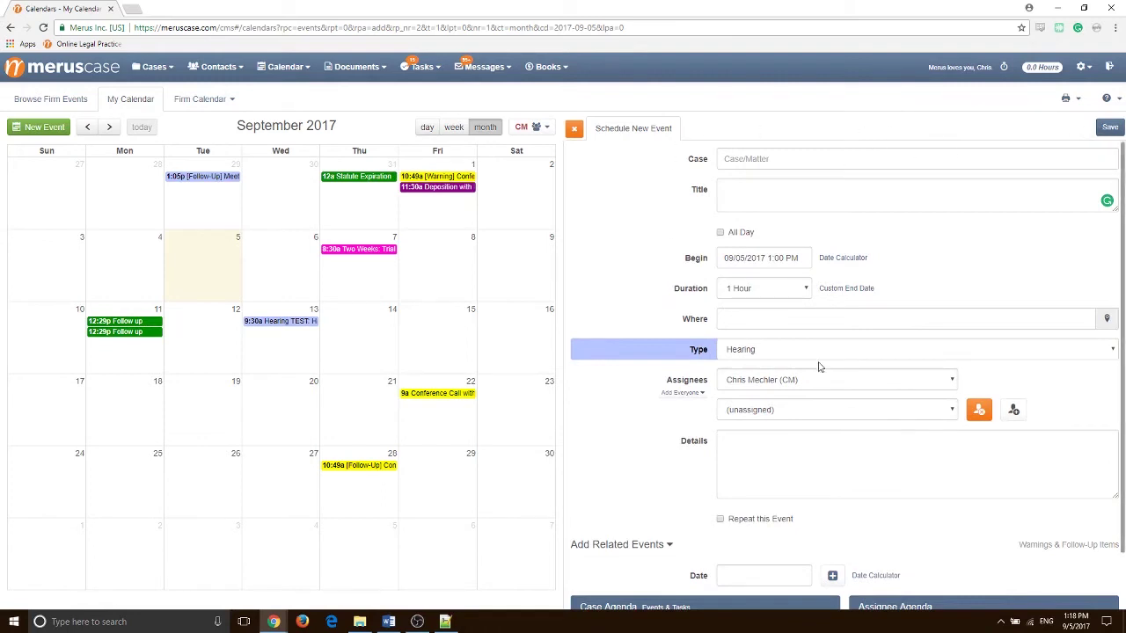
pyautogui.click(572, 129)
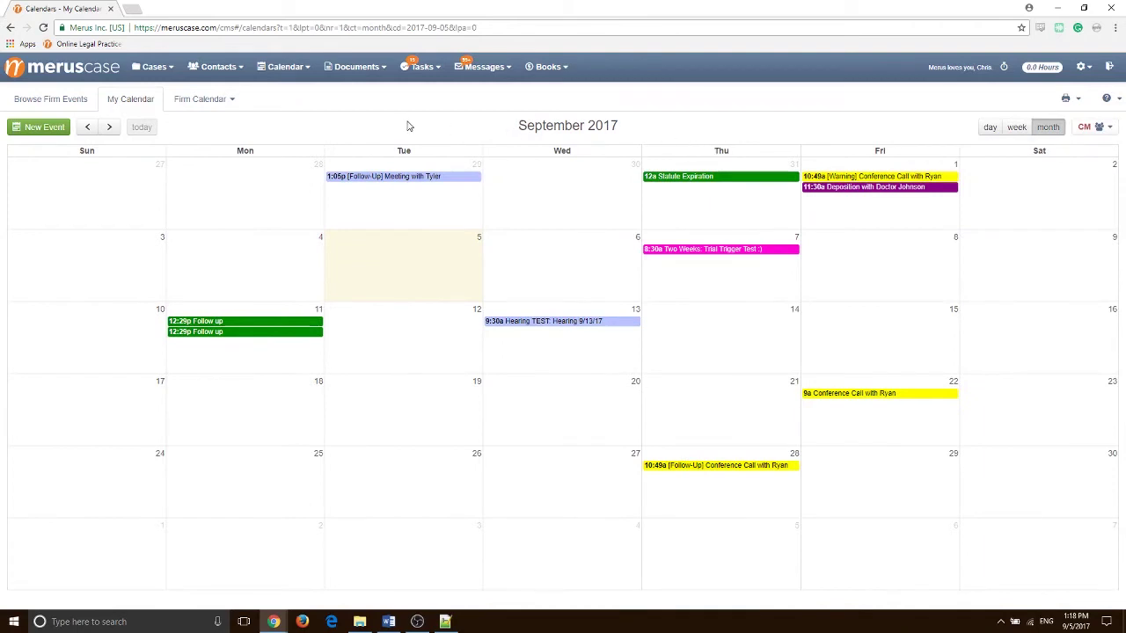
# Show the September 2017 Firm Calendar filtered to one staff assignee's events
pyautogui.click(286, 69)
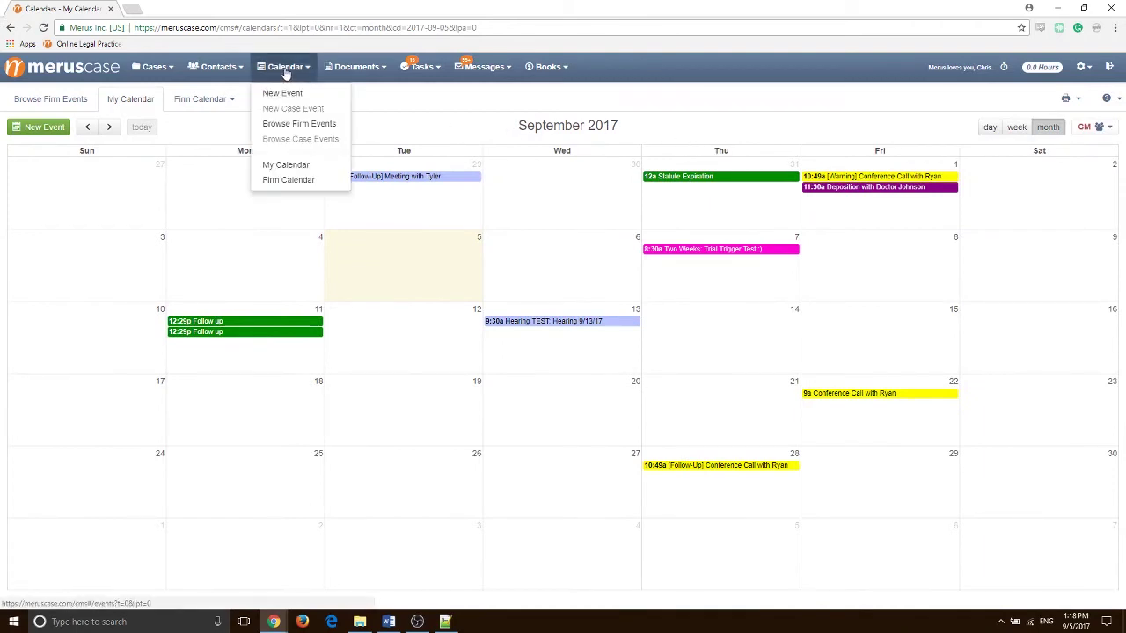
pyautogui.click(318, 180)
pyautogui.moveTo(344, 179)
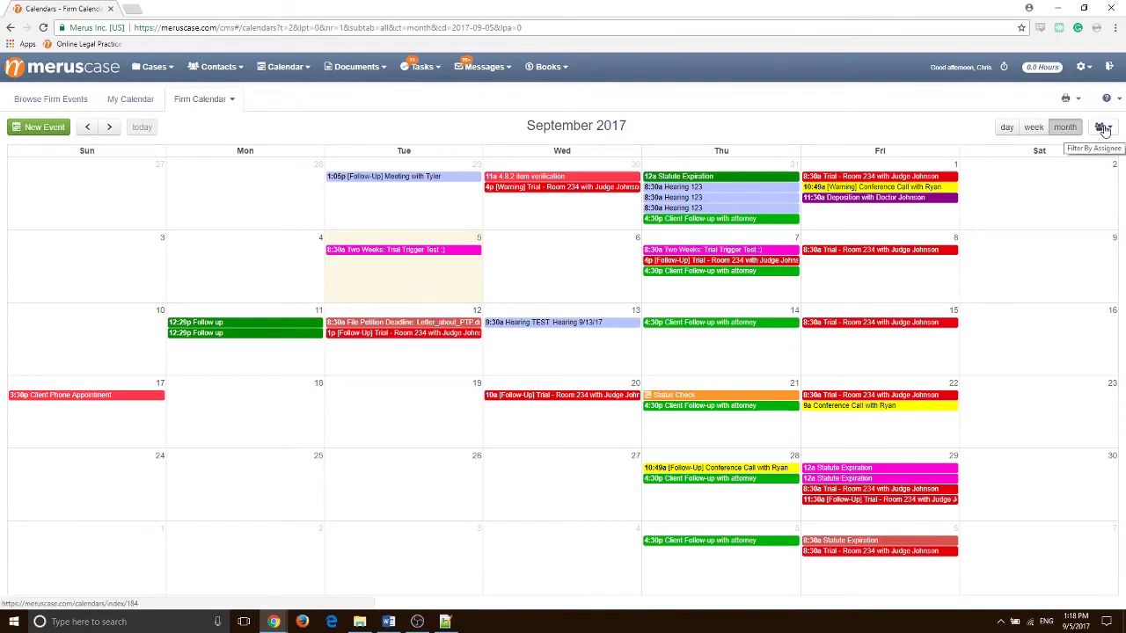
pyautogui.click(1103, 128)
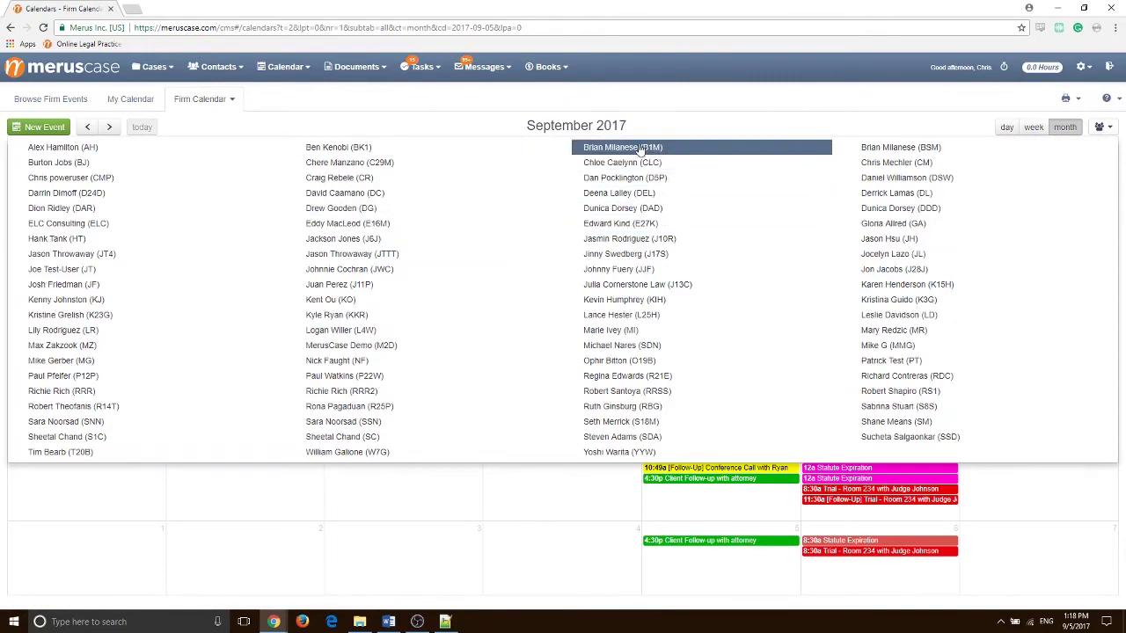
pyautogui.click(884, 150)
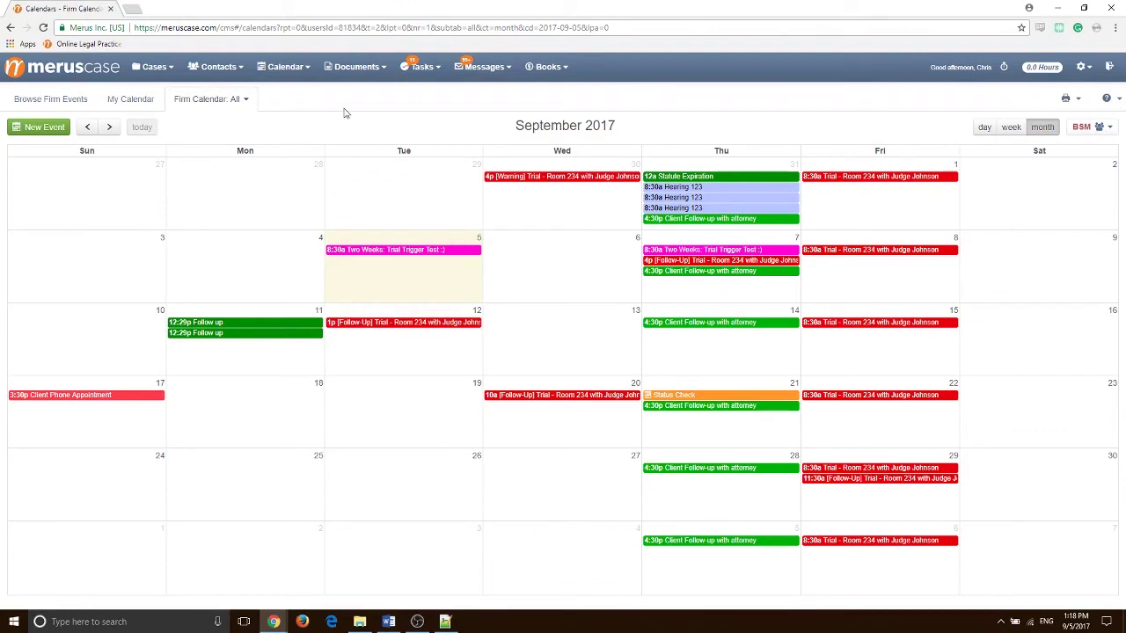
pyautogui.click(279, 74)
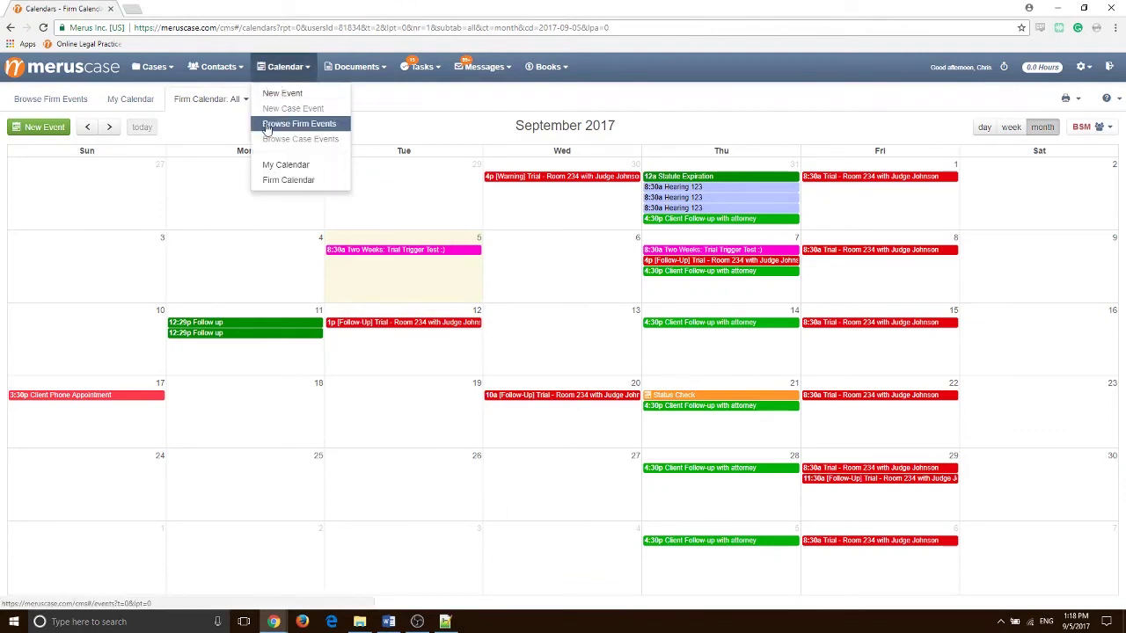
# List all 210 firm events in the Browse Firm Events table
pyautogui.click(300, 125)
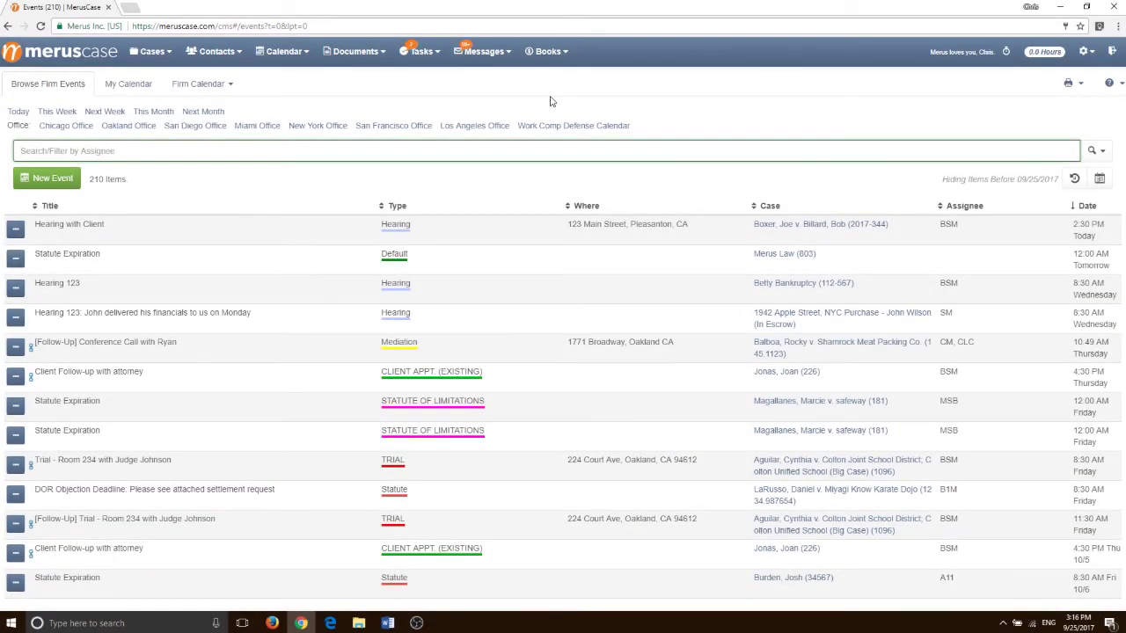
pyautogui.click(417, 55)
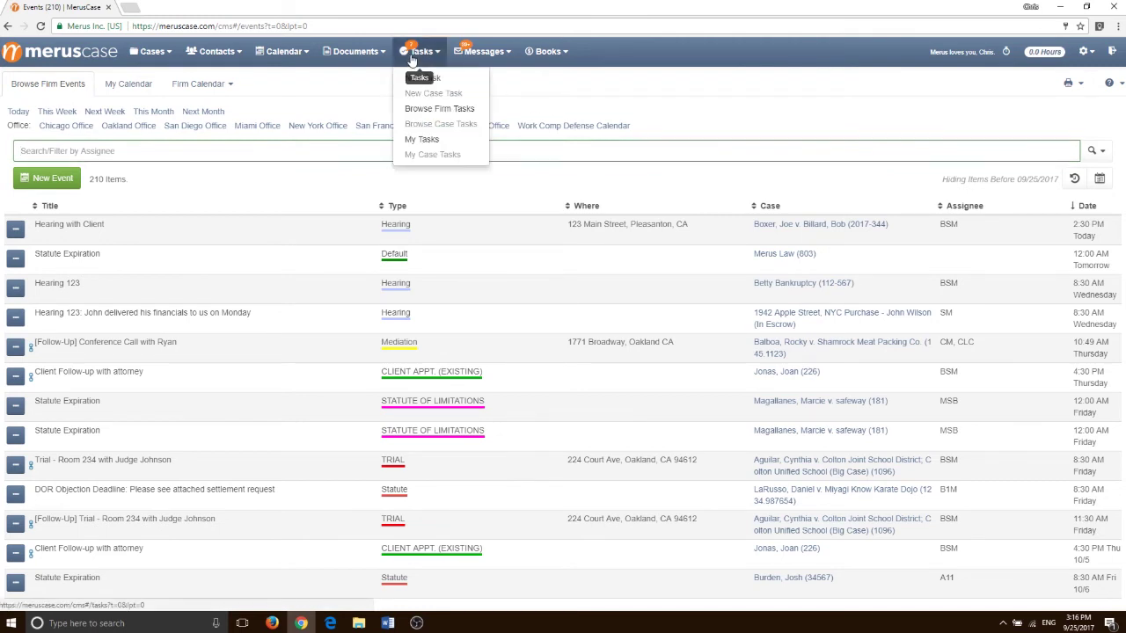
# Show the 7 tasks on the Assigned to Me page
pyautogui.click(419, 140)
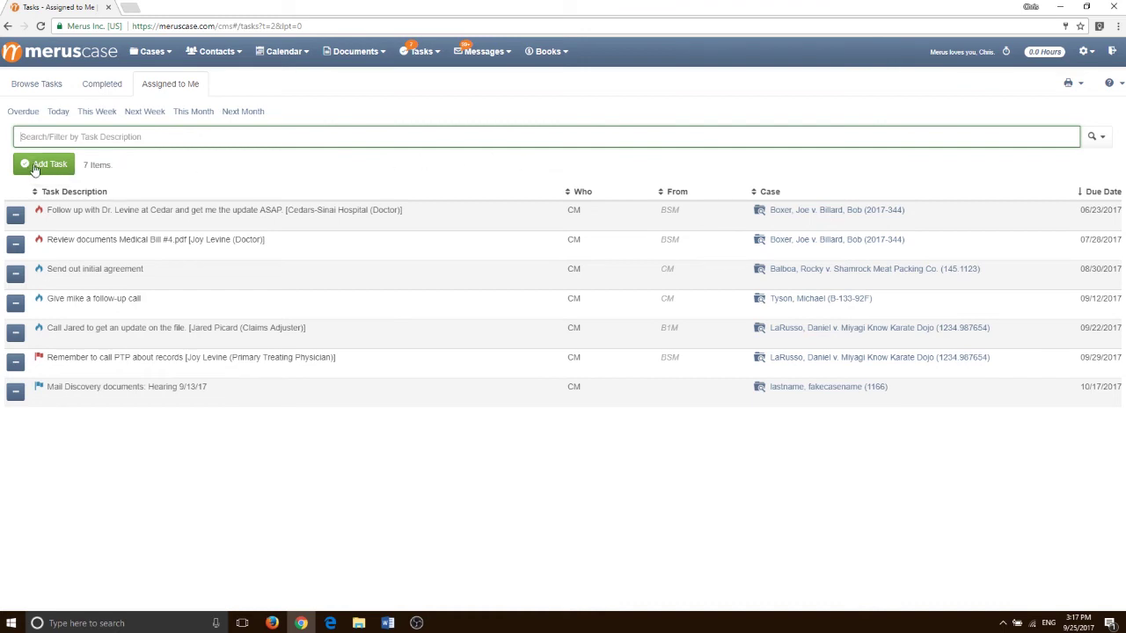
pyautogui.click(29, 167)
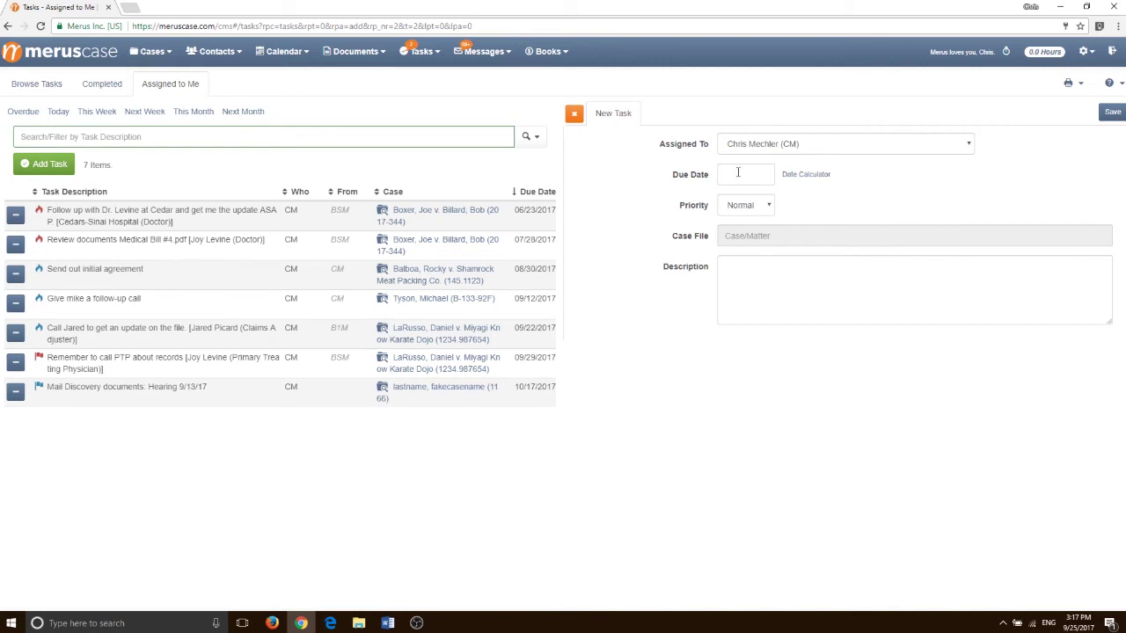
pyautogui.click(755, 211)
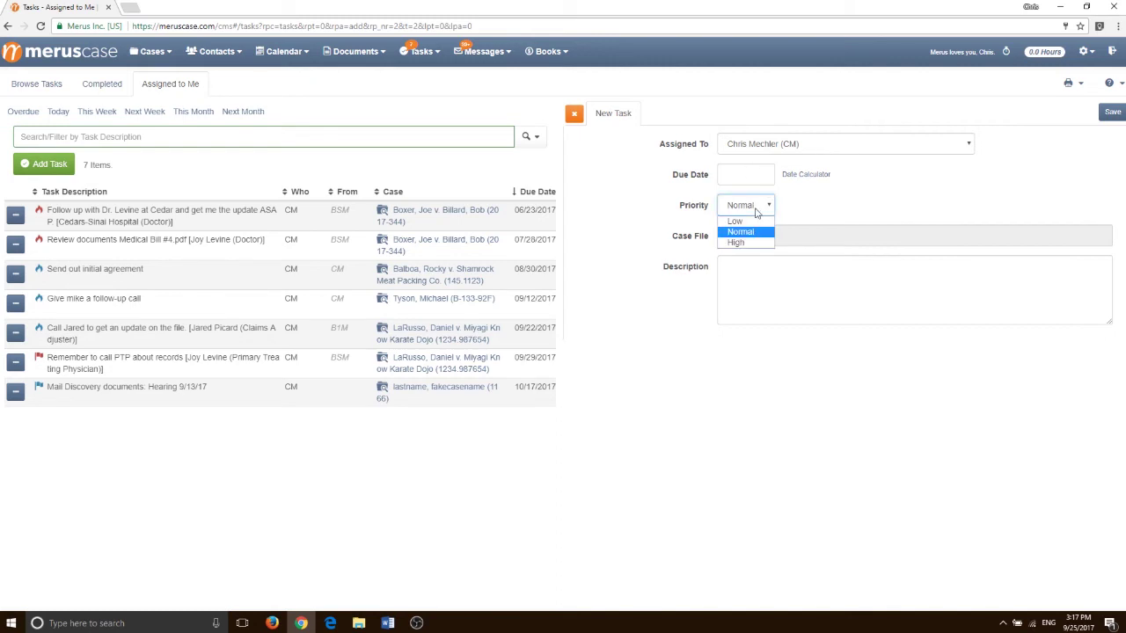
pyautogui.click(787, 233)
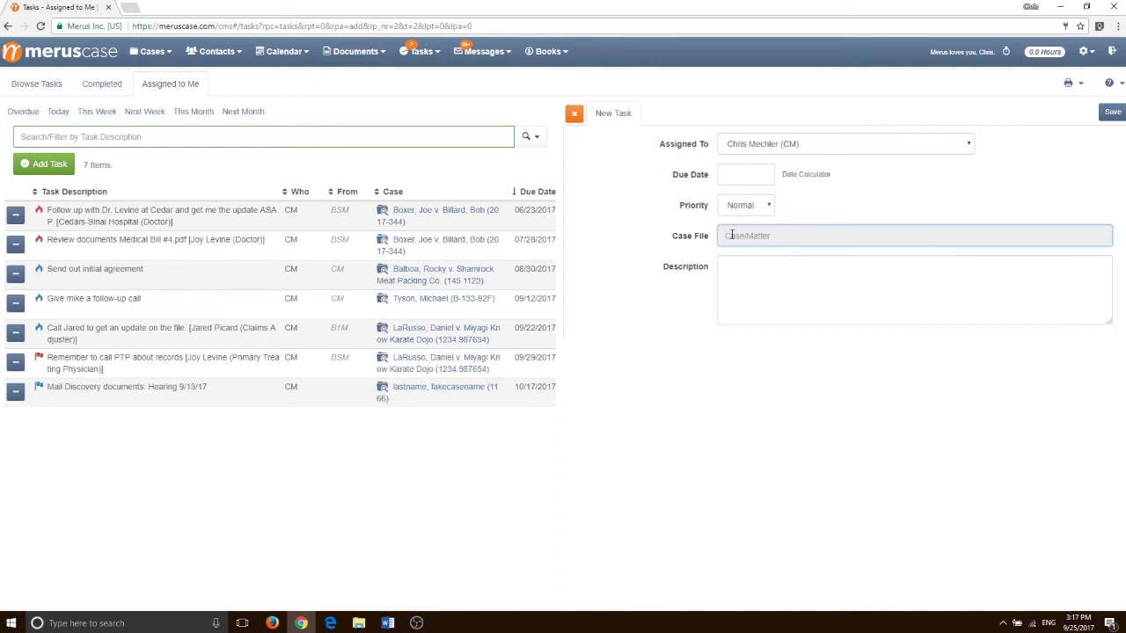
pyautogui.click(769, 272)
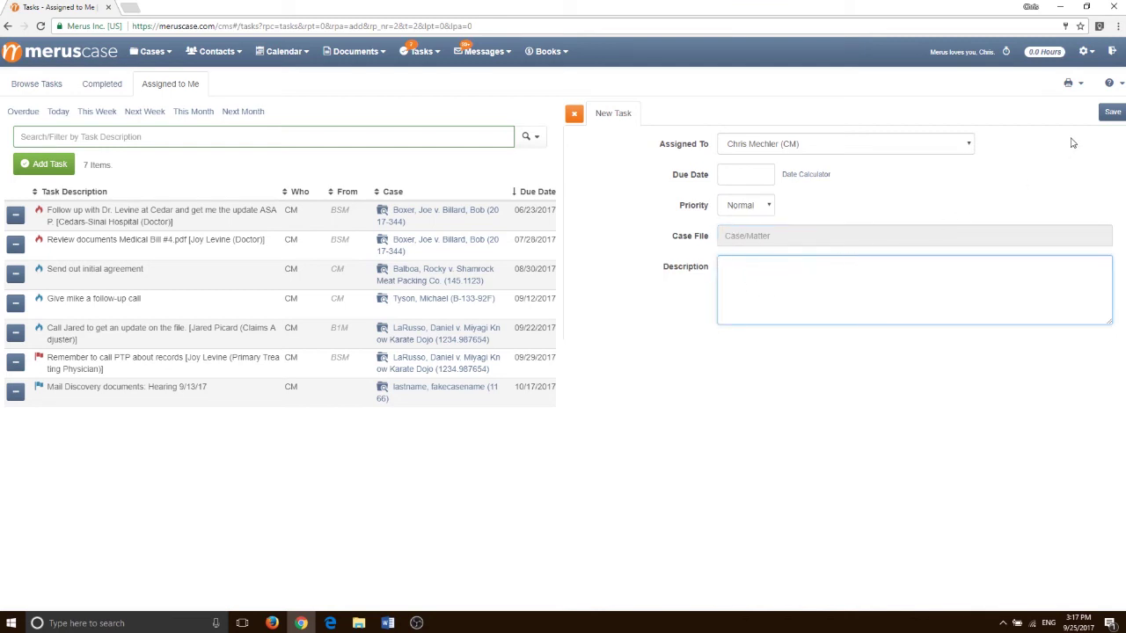
pyautogui.click(574, 115)
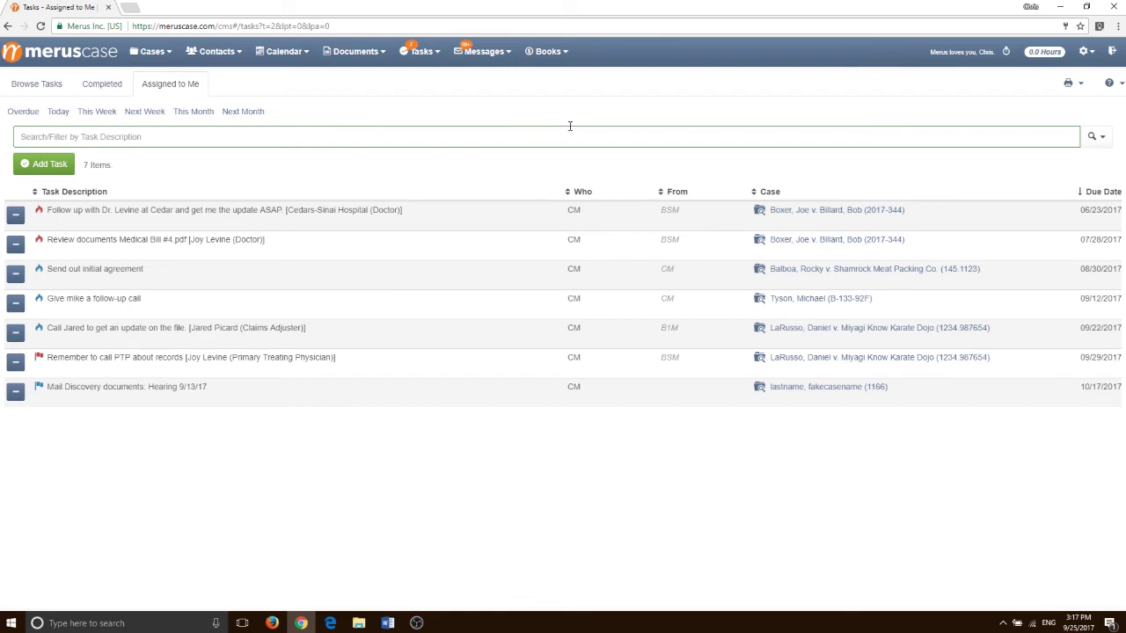
# Mark the 'Send out initial agreement' task complete and save it
pyautogui.click(278, 276)
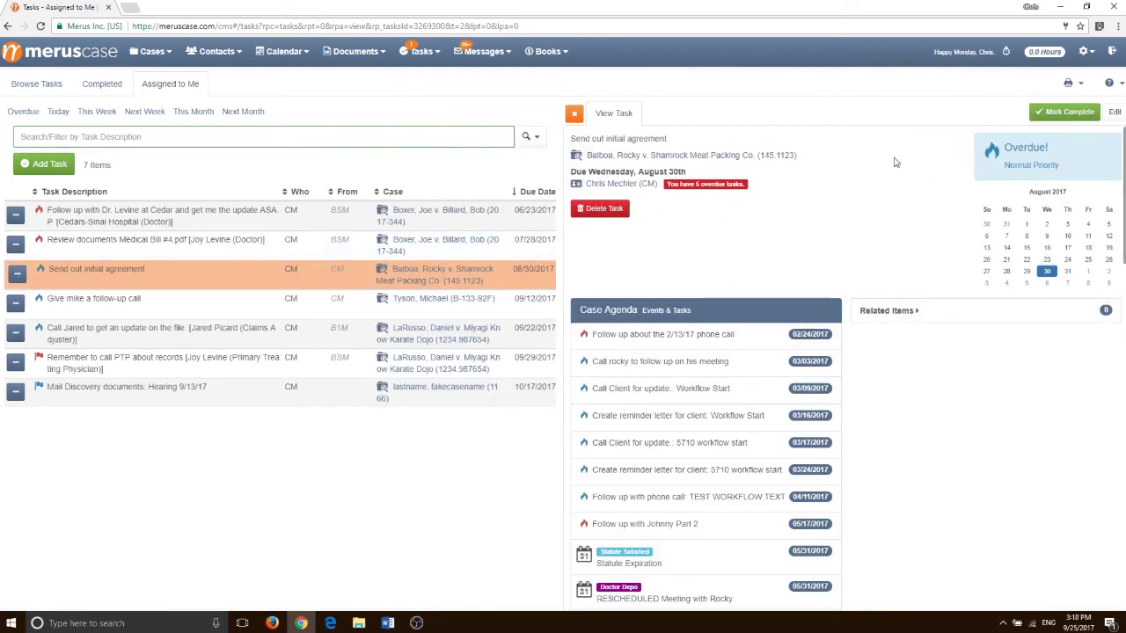
pyautogui.click(1069, 112)
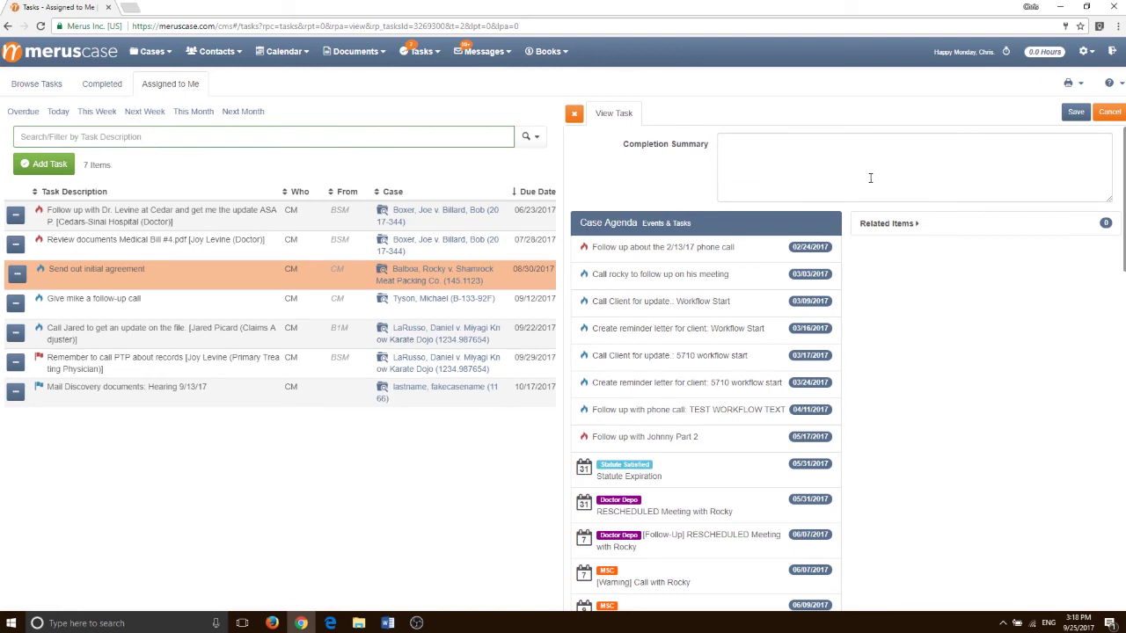
pyautogui.click(1075, 113)
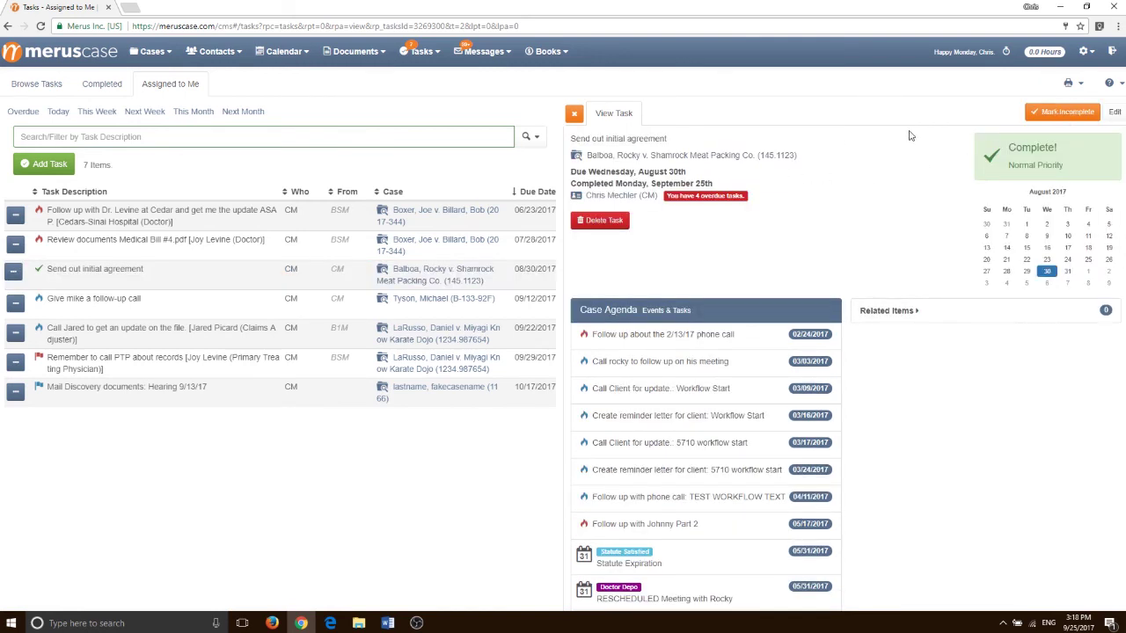
pyautogui.click(575, 115)
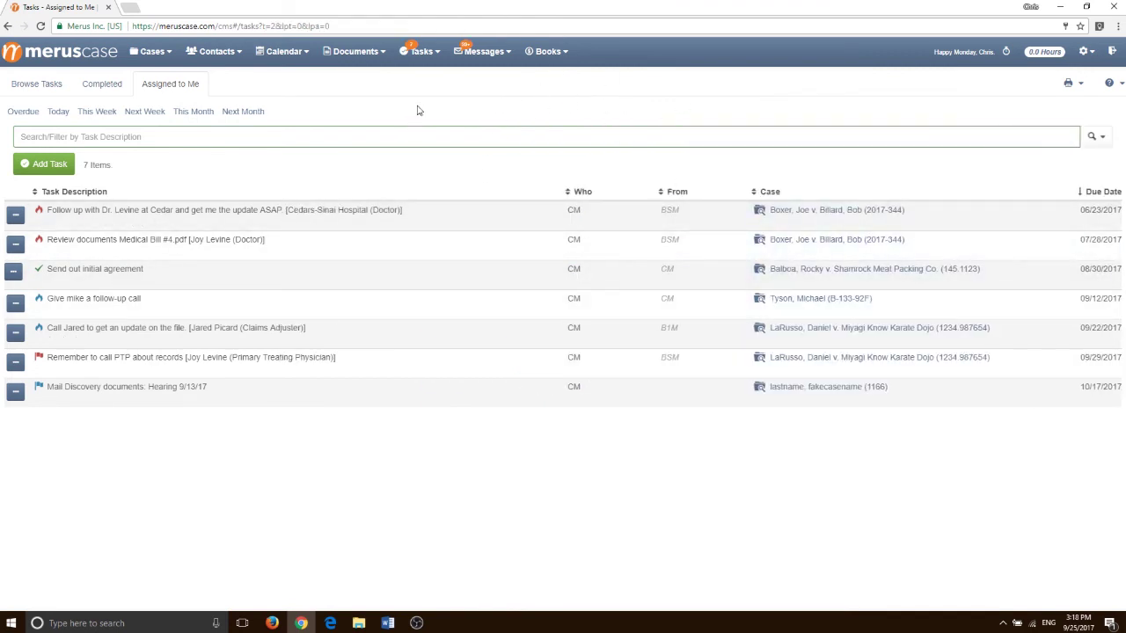
pyautogui.click(418, 53)
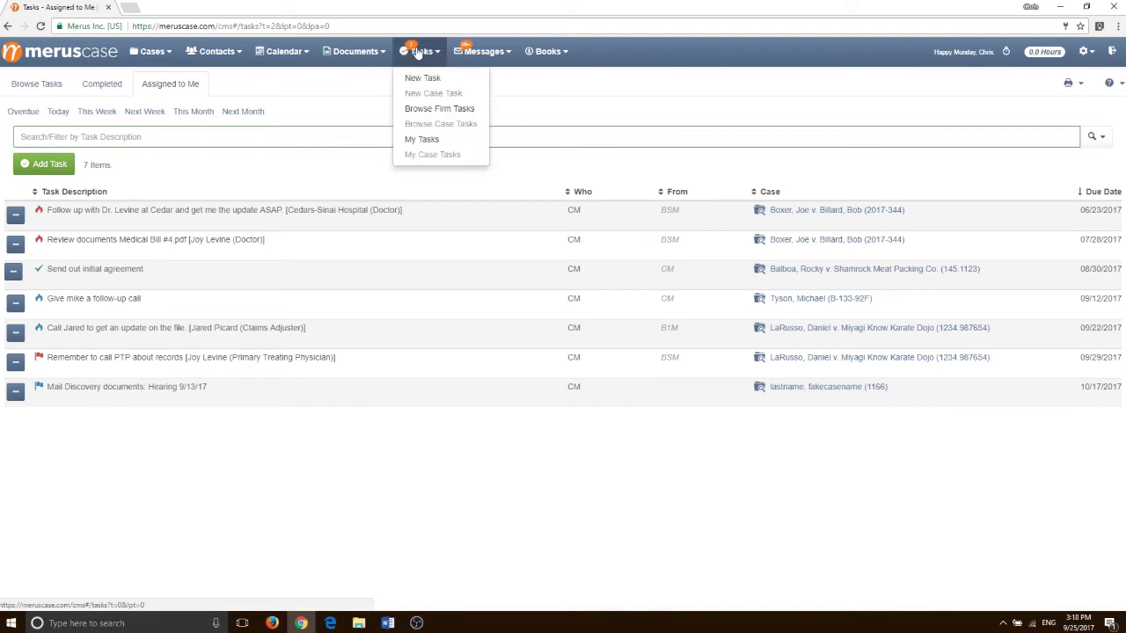
# Browse all 595 firm tasks, trying the Overdue, This Week and This Month filters
pyautogui.click(412, 109)
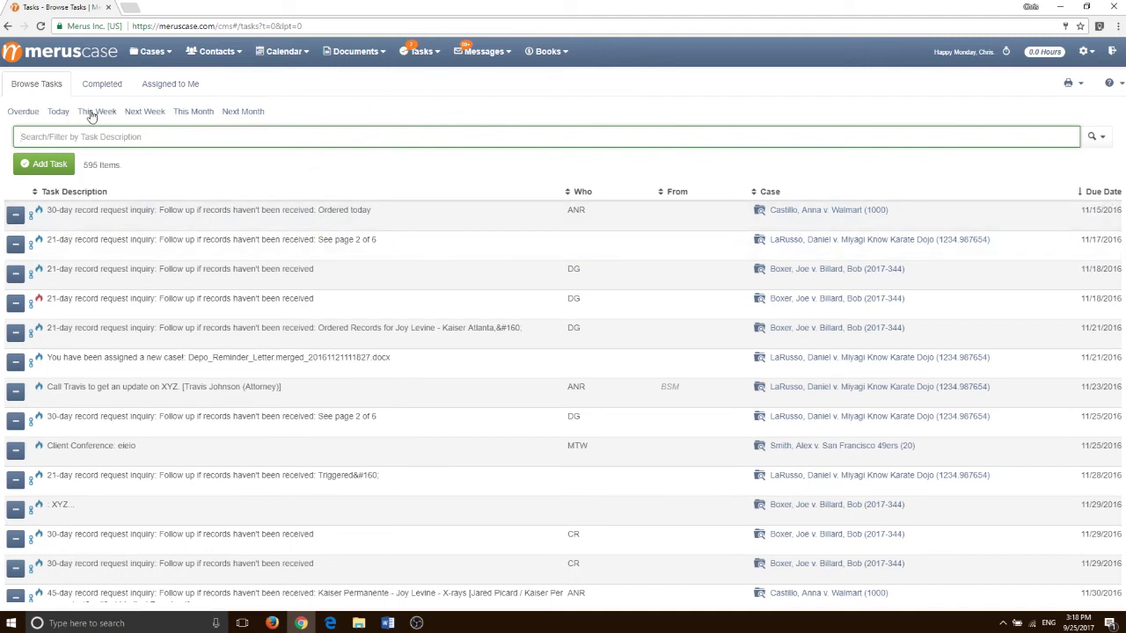
pyautogui.click(27, 113)
pyautogui.click(91, 113)
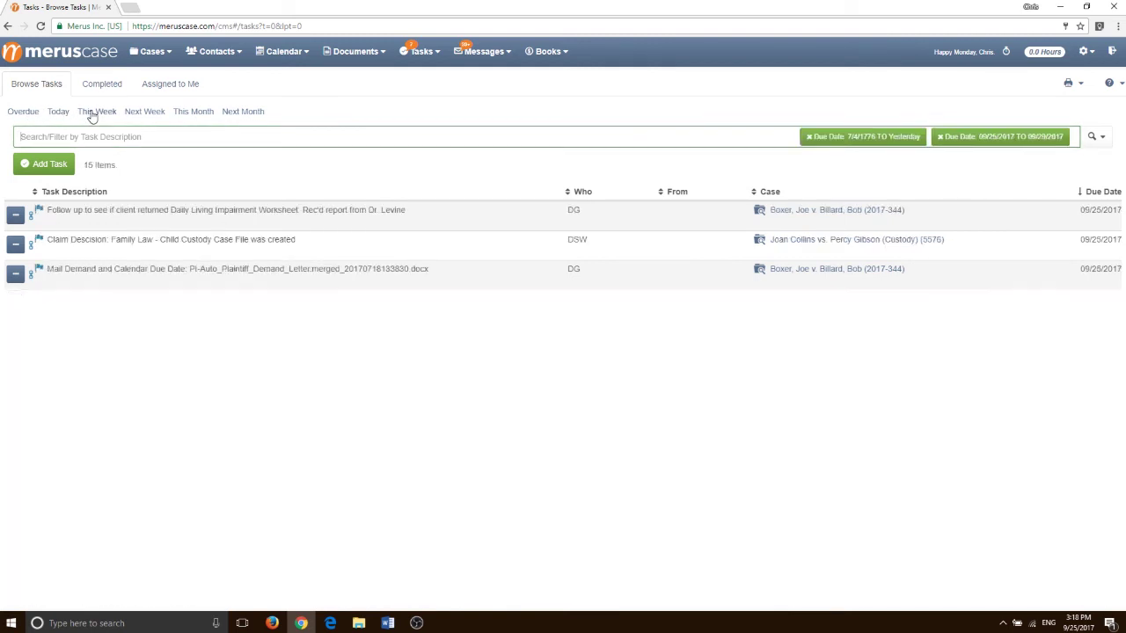
pyautogui.click(195, 114)
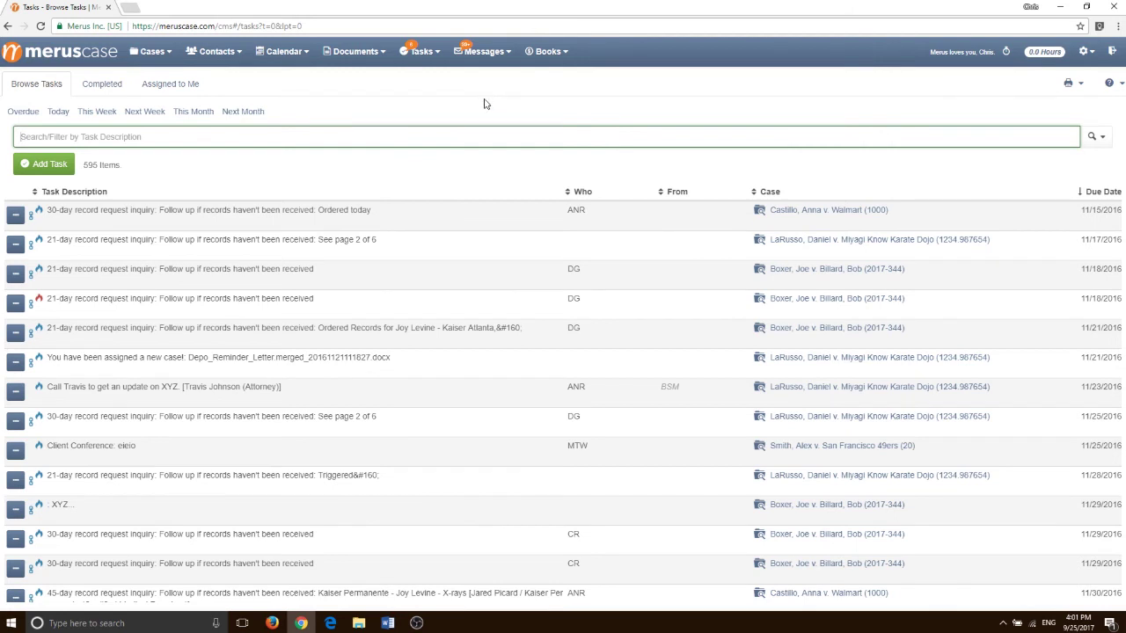
# Go to the Messages inbox of 1216 items and start a new message draft
pyautogui.click(483, 53)
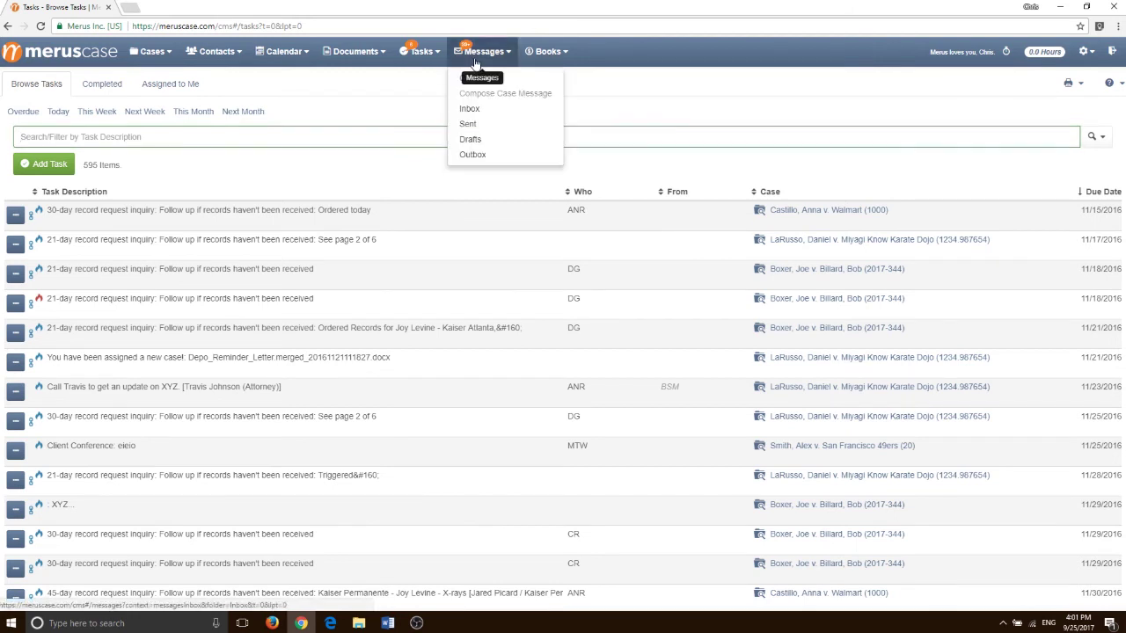
pyautogui.click(482, 110)
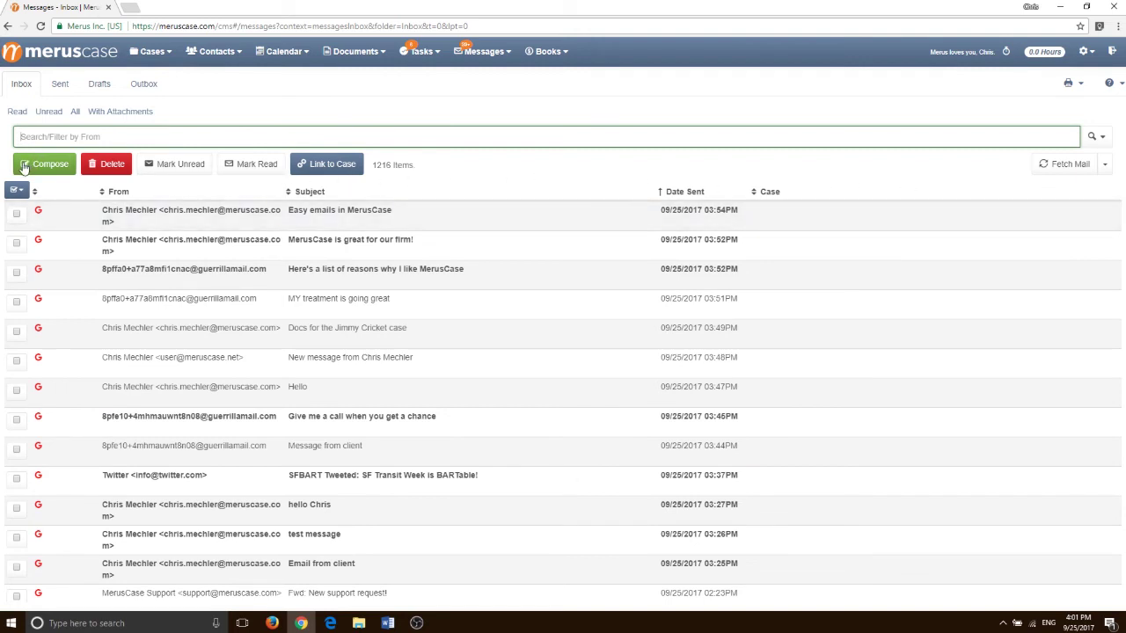
pyautogui.click(40, 167)
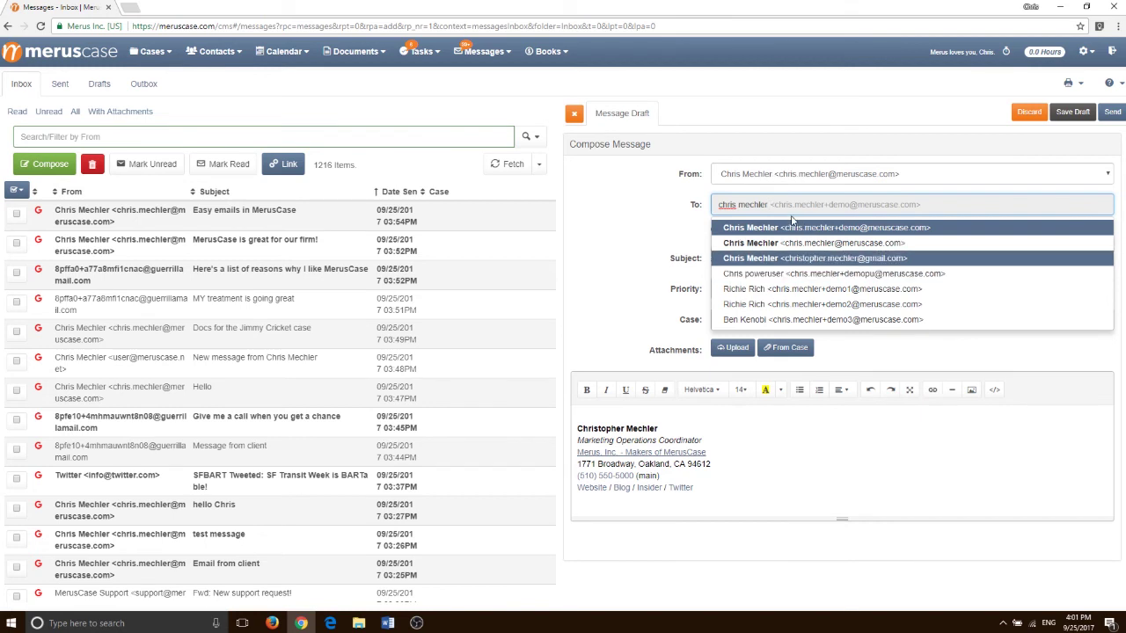
# Address the draft to the suggested contact with subject 'test', tied to case 1192, and show the case's documents
pyautogui.click(735, 247)
pyautogui.click(761, 266)
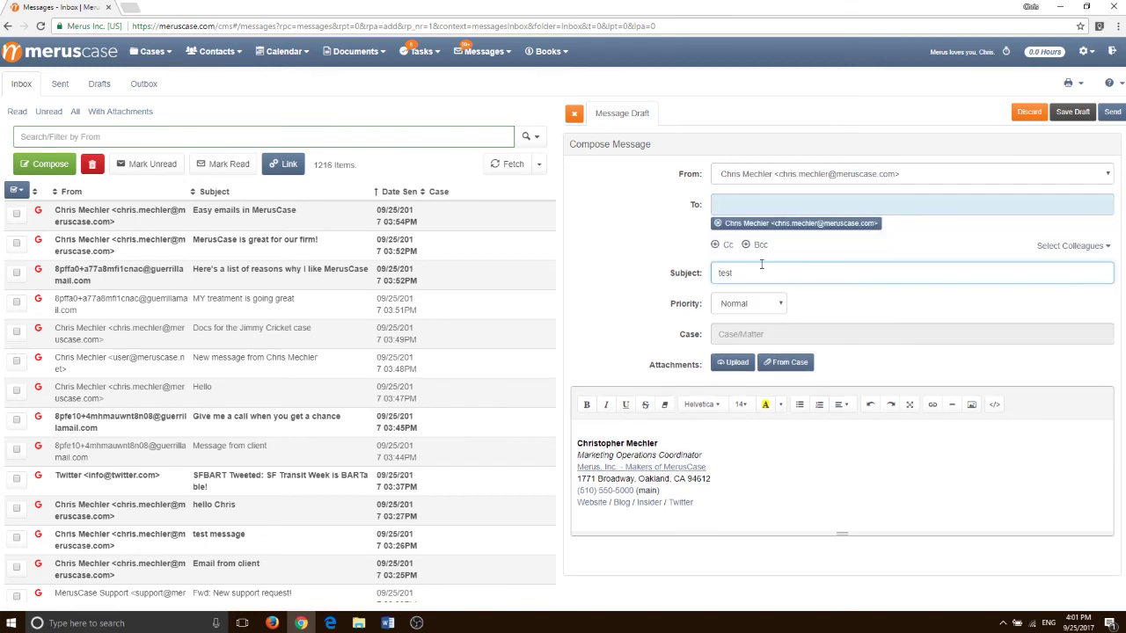
pyautogui.write('jimmy crick')
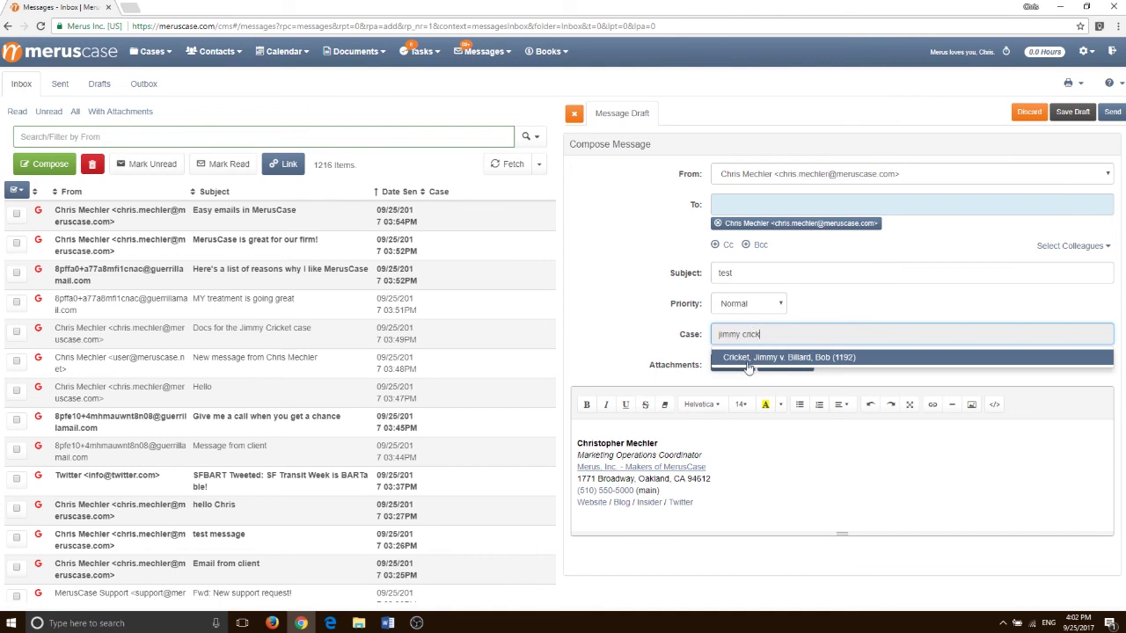
pyautogui.click(750, 366)
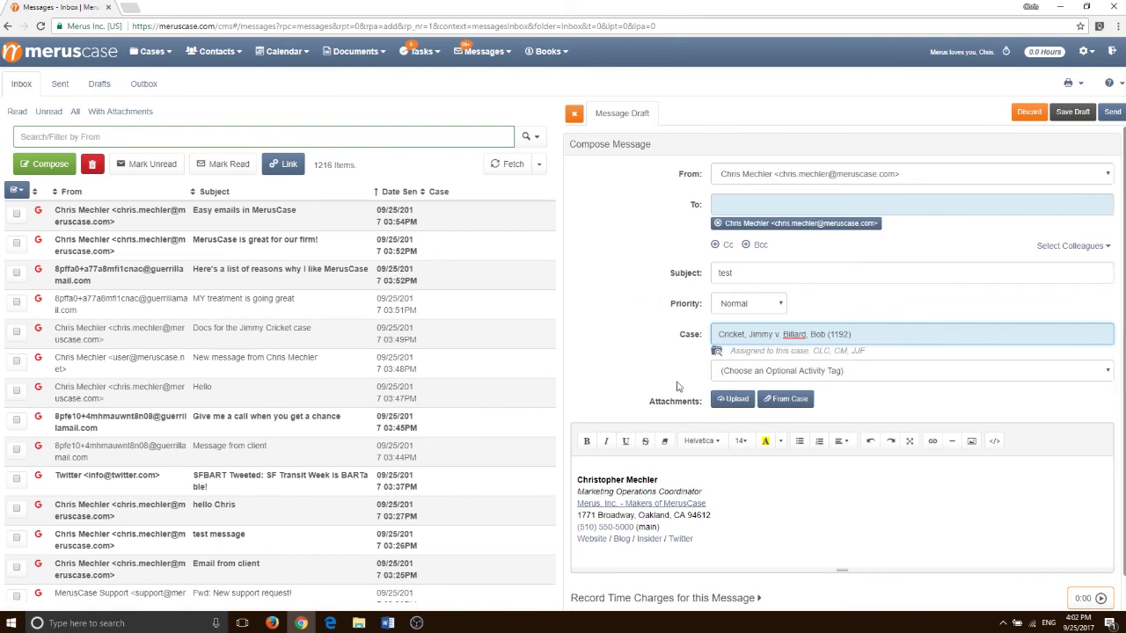
pyautogui.click(789, 399)
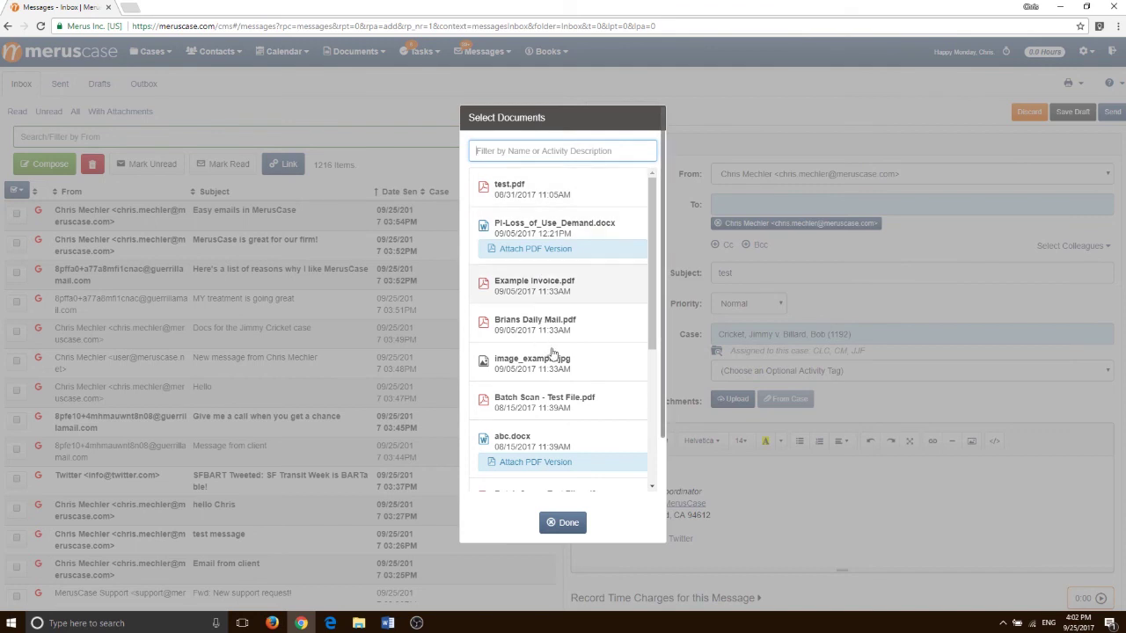
# Attach test.pdf and Brians Daily Mail.pdf from the case's documents
pyautogui.click(543, 194)
pyautogui.click(547, 282)
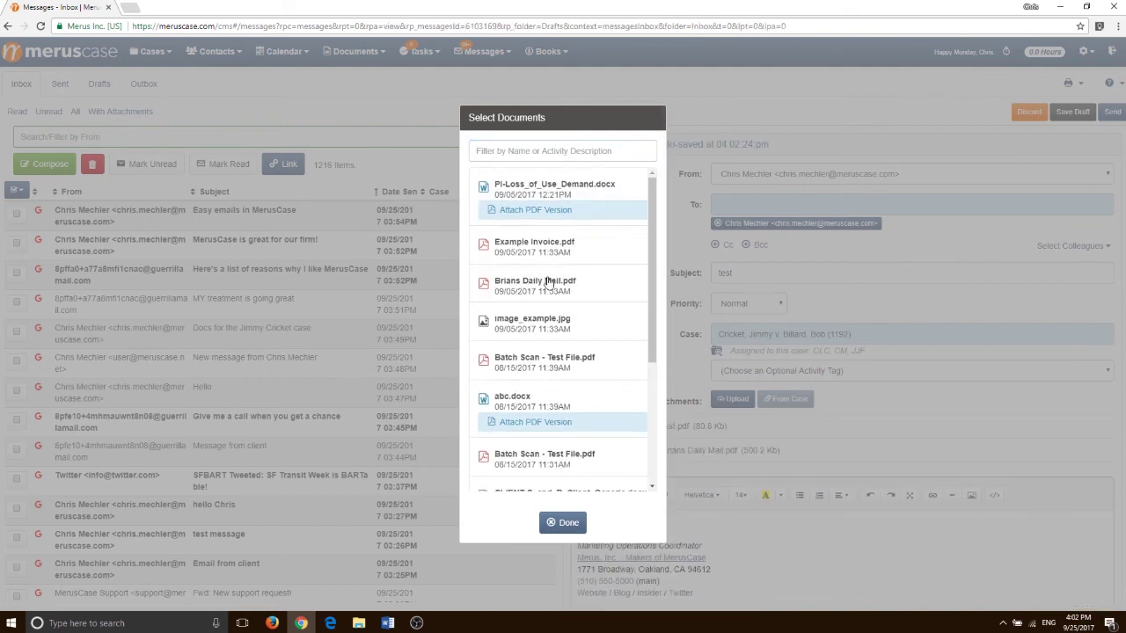
pyautogui.click(560, 524)
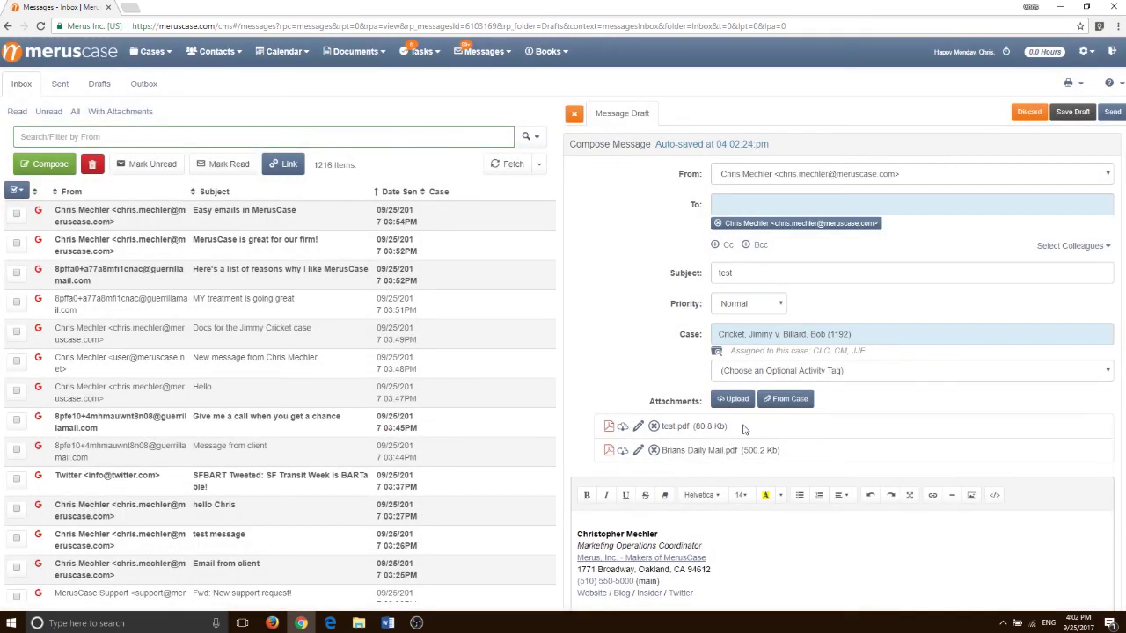
# Write the body 'Hello, Please see attached docs' and send the email
pyautogui.scroll(-1, 639, 486)
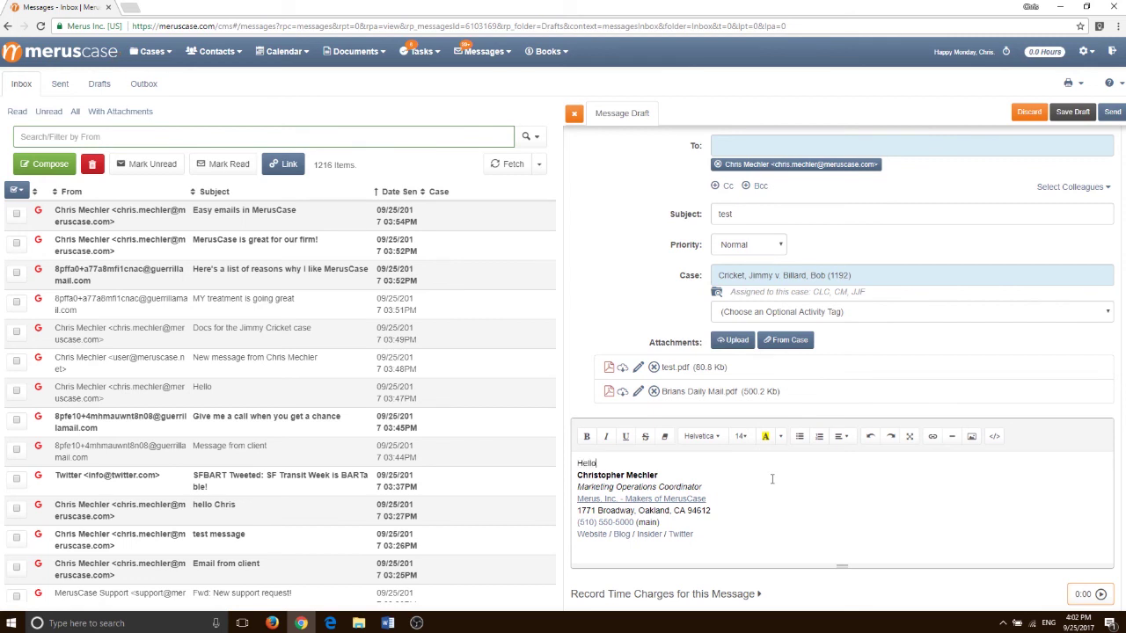
pyautogui.press('Return')
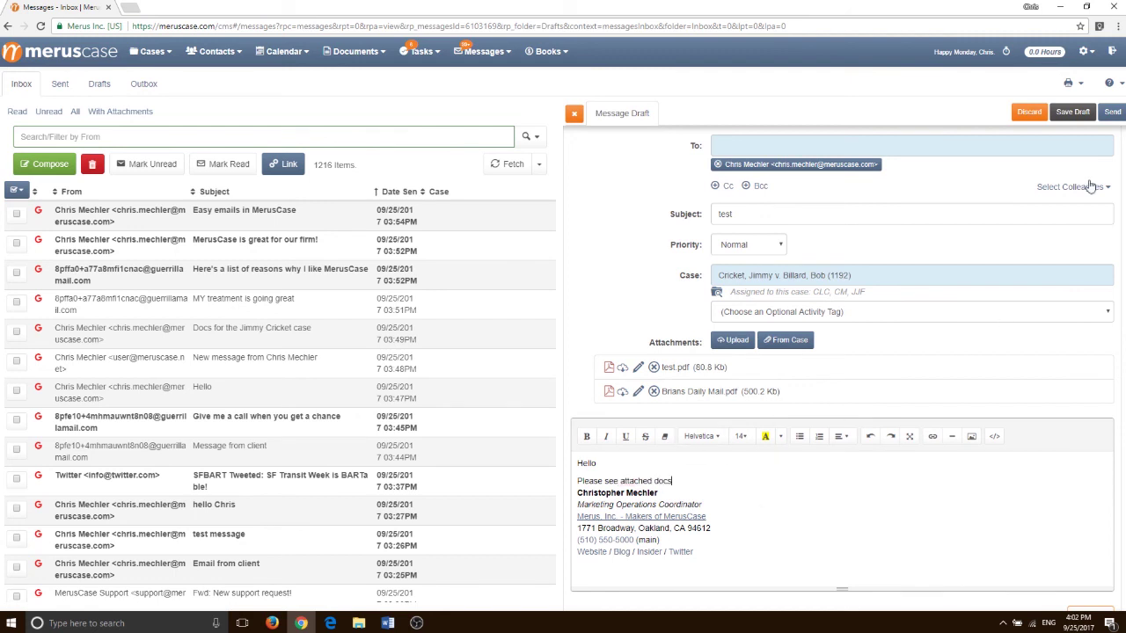
pyautogui.scroll(2, 1104, 158)
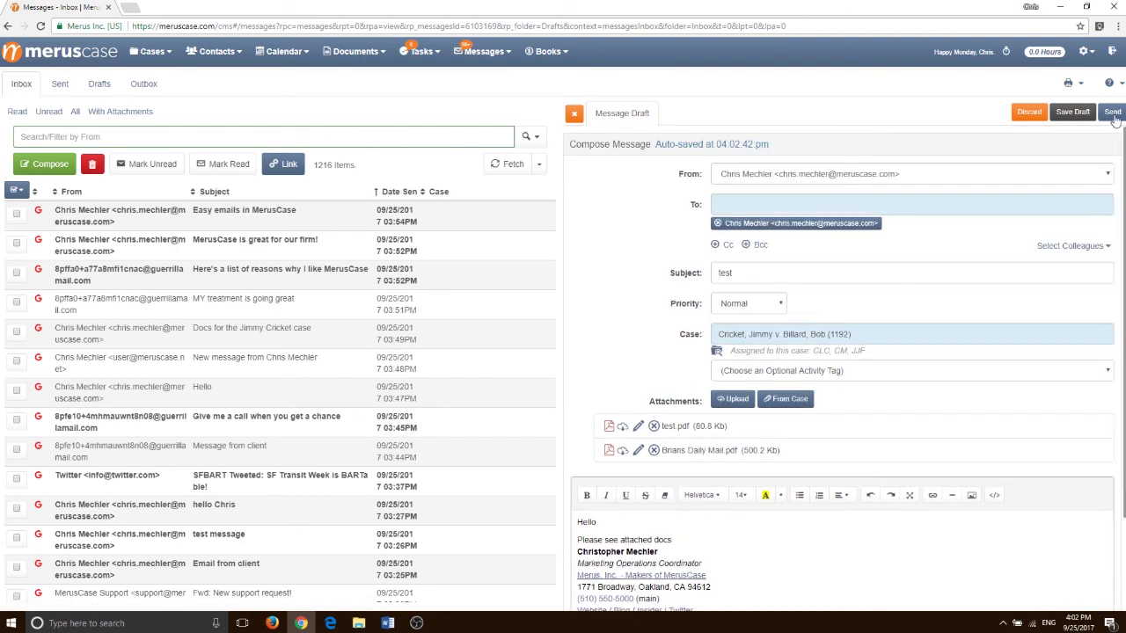
pyautogui.click(1112, 114)
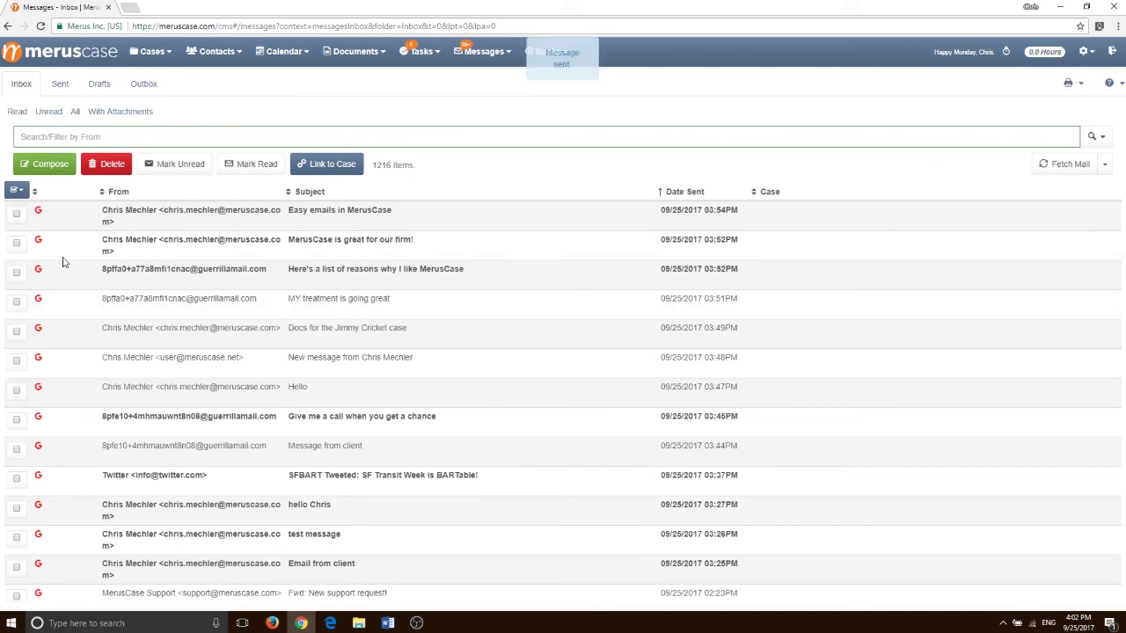
# Check three inbox messages, including 'MY treatment is going great' and 'Docs for the Jimmy Cricket case'
pyautogui.click(17, 302)
pyautogui.click(15, 331)
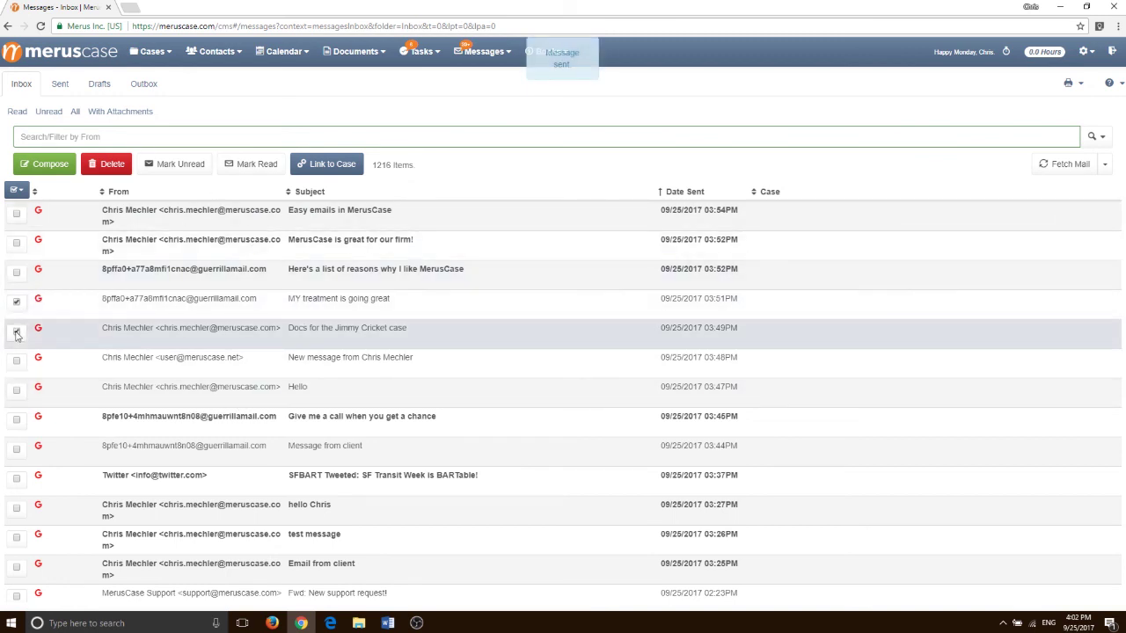
pyautogui.click(17, 360)
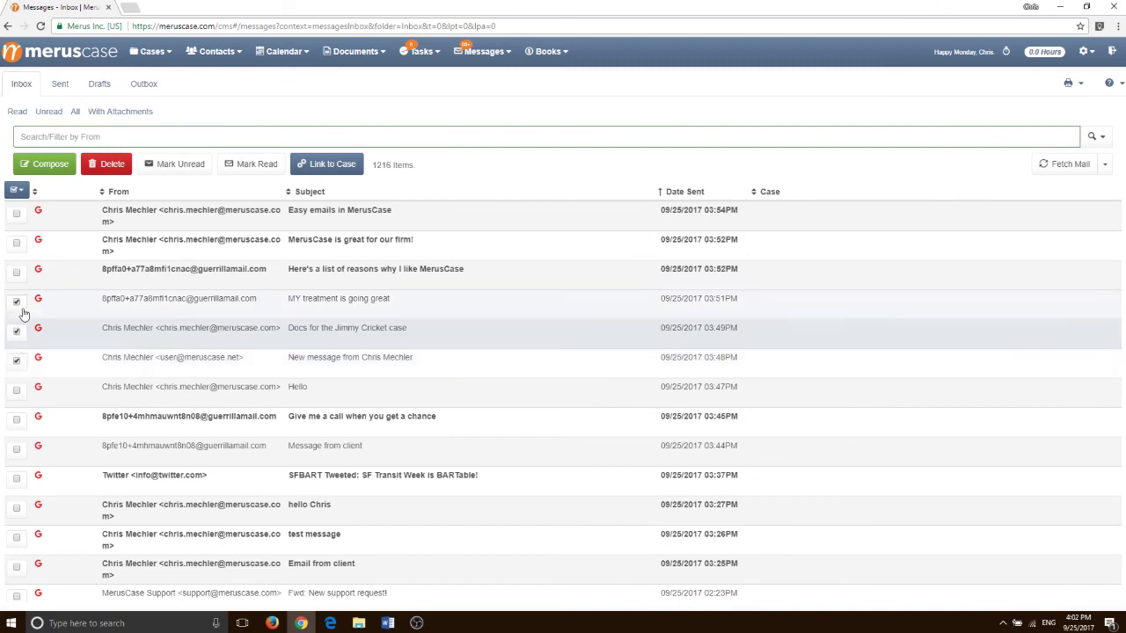
# Link the checked messages to case 1192 and open that case's page
pyautogui.click(327, 165)
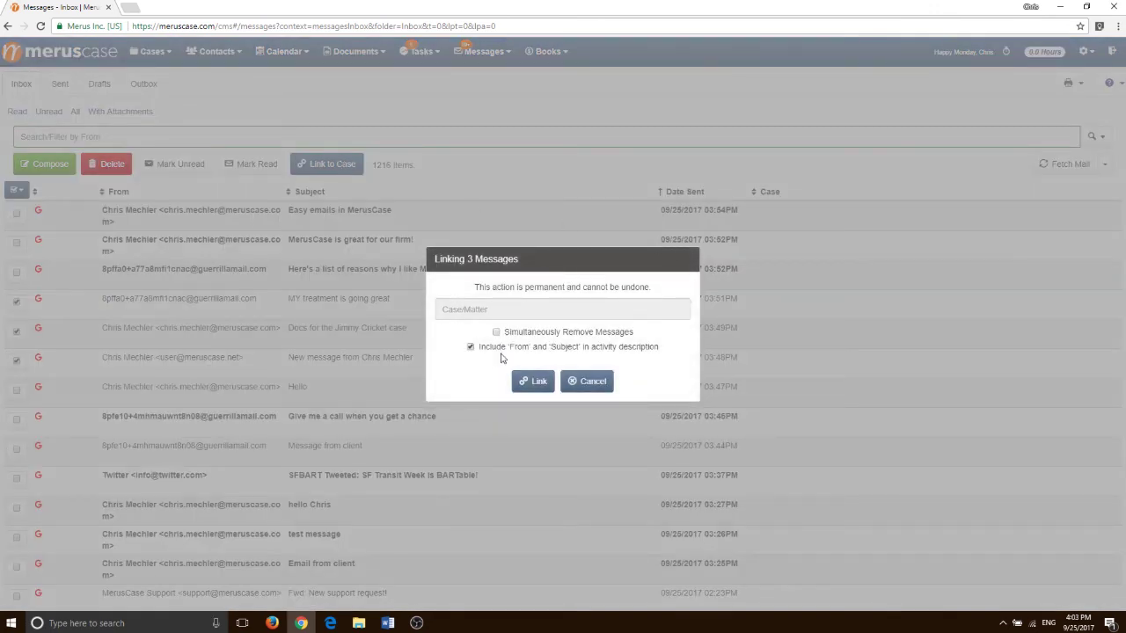
pyautogui.click(490, 309)
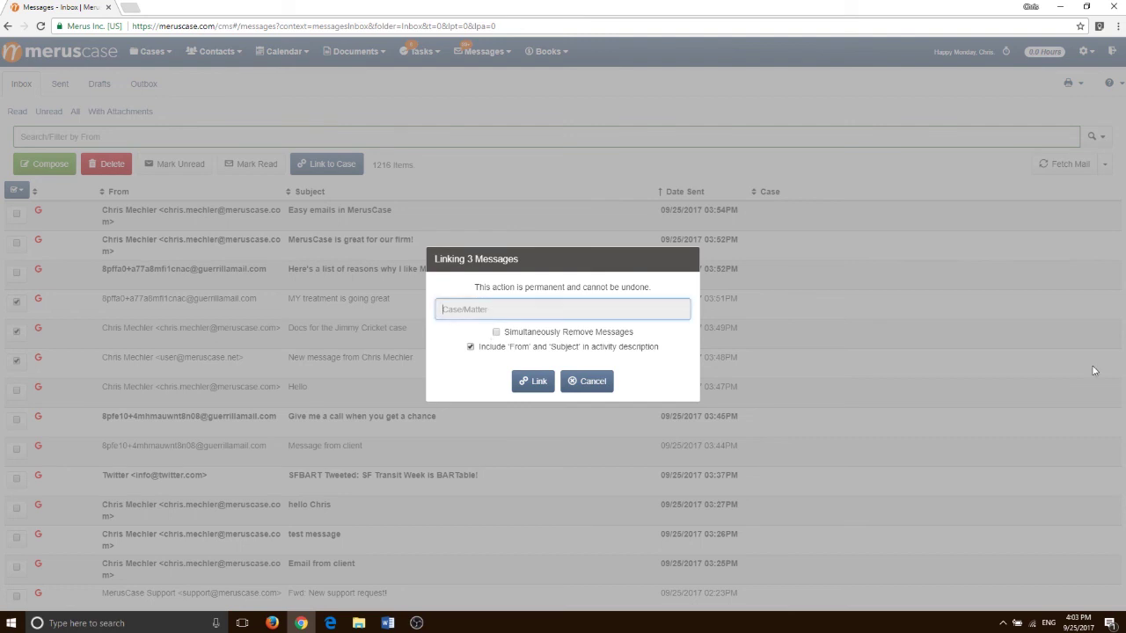
pyautogui.write('jimmy cricket')
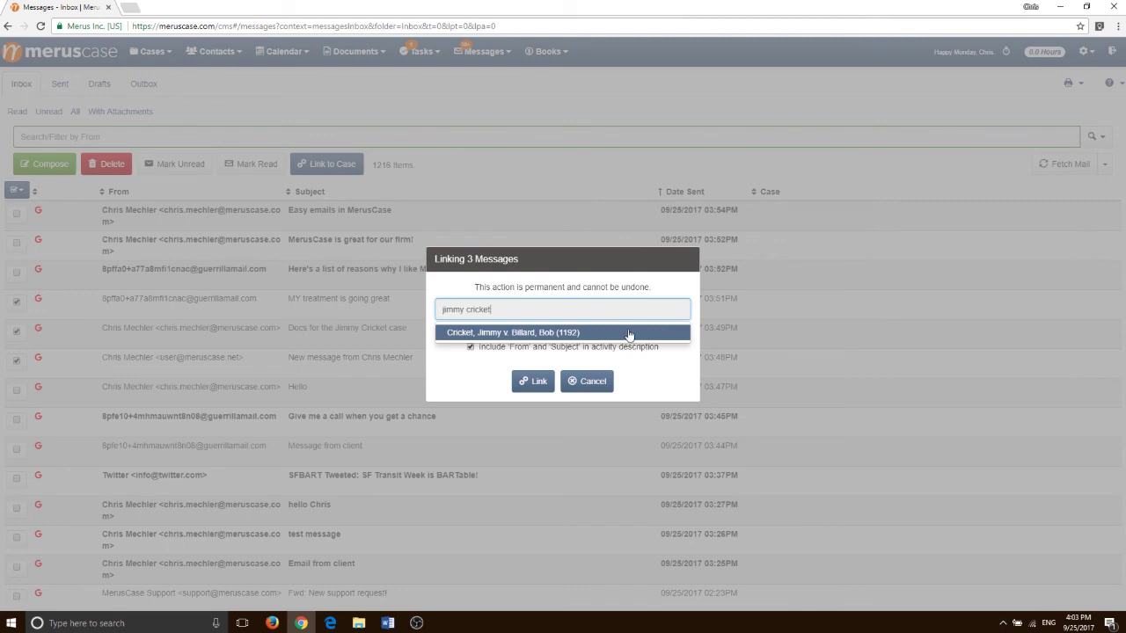
pyautogui.click(628, 333)
pyautogui.click(530, 382)
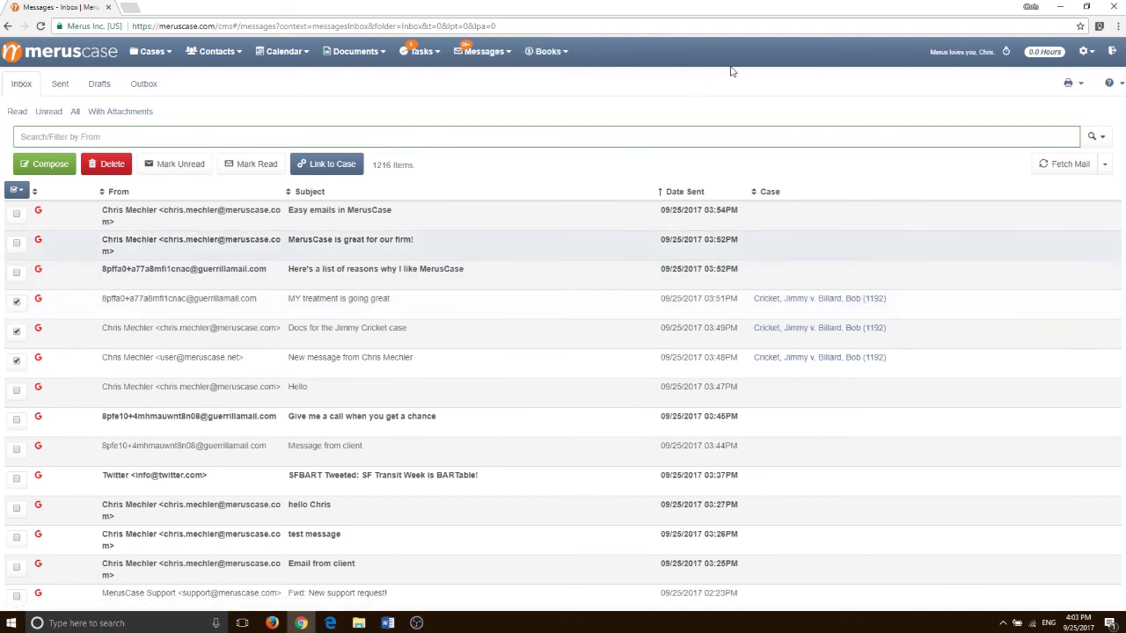
pyautogui.click(793, 301)
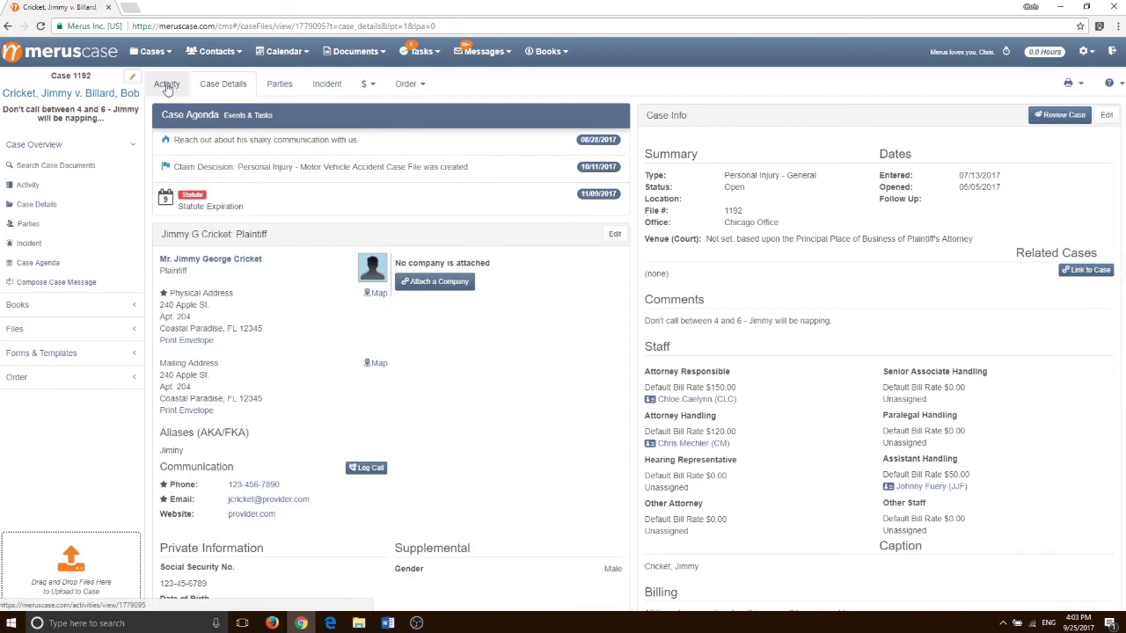
# View the sent test message in case 1192's Activity log, then close it
pyautogui.click(167, 86)
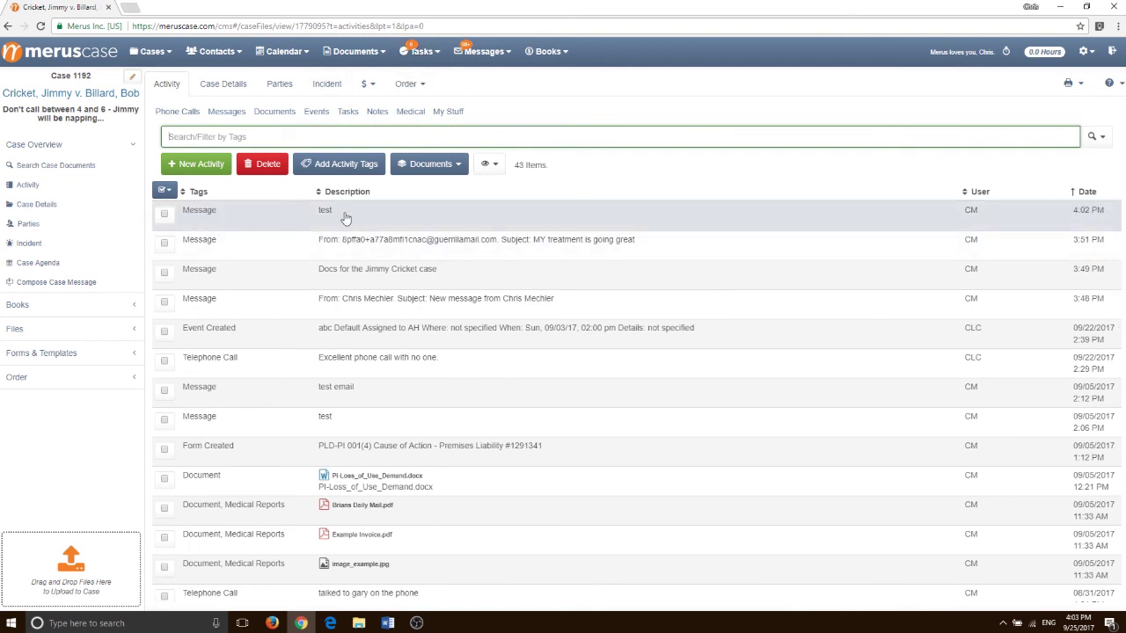
pyautogui.click(392, 221)
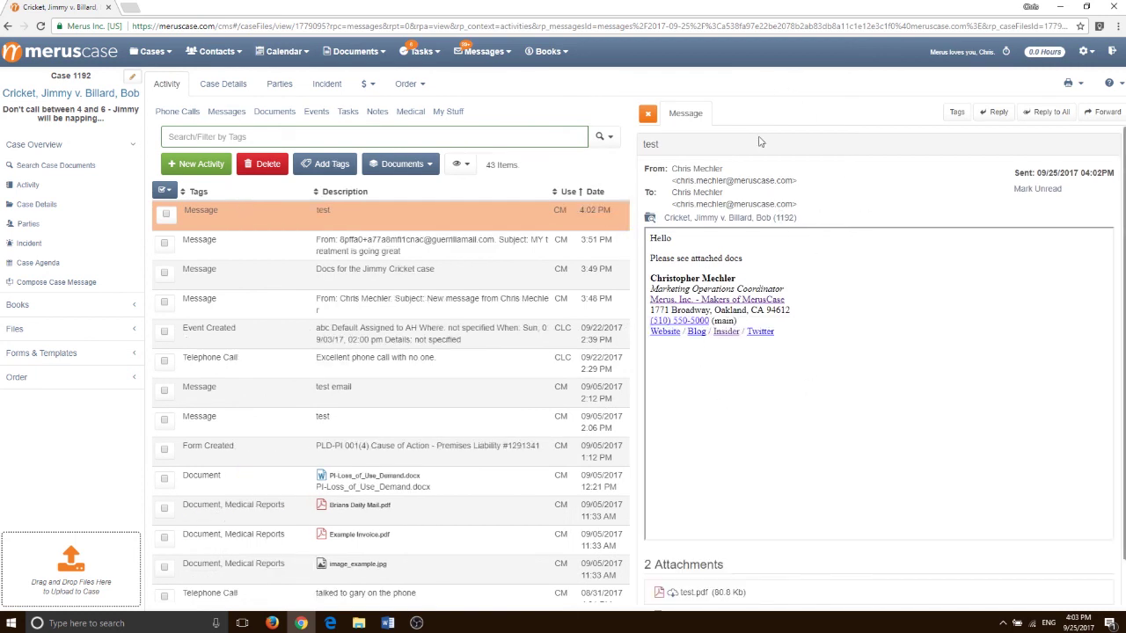
pyautogui.scroll(-1, 770, 319)
pyautogui.click(648, 114)
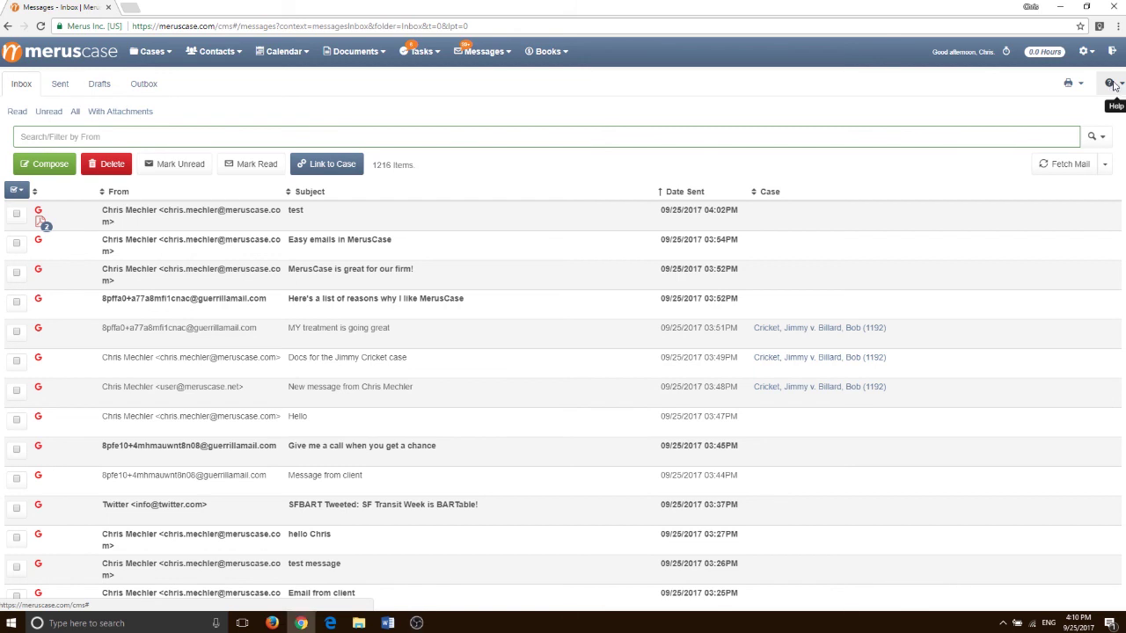
# Open the Inbox help panel and highlight its help text
pyautogui.click(1112, 84)
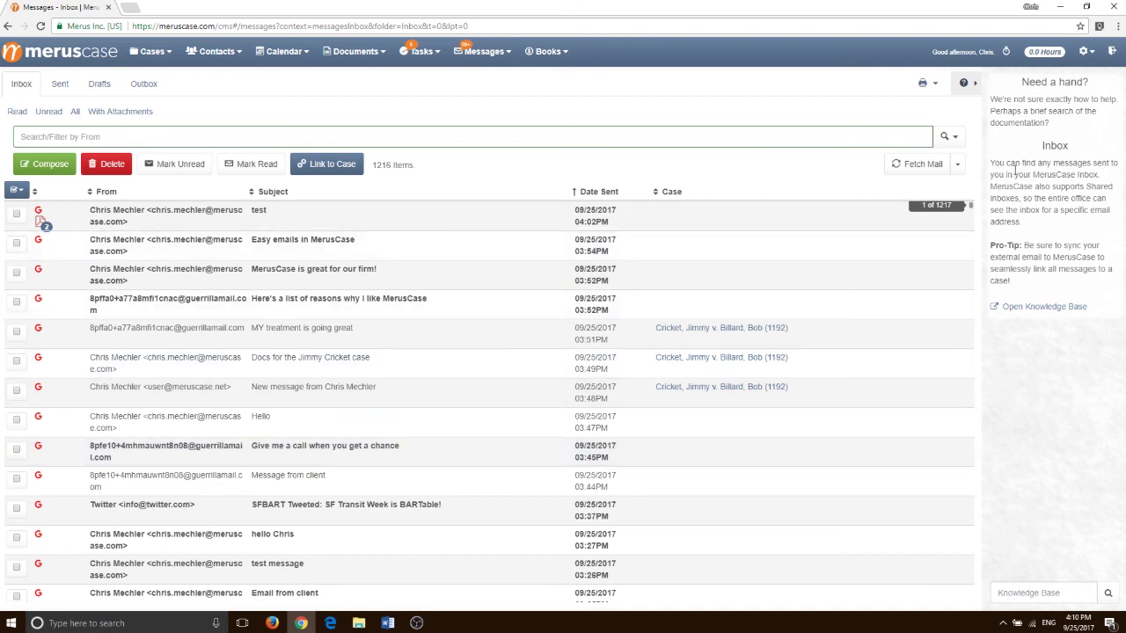
pyautogui.moveTo(1043, 146); pyautogui.dragTo(1092, 238)
pyautogui.click(1077, 435)
# Search the knowledge base for 'messages', then open the full knowledge base in a new tab
pyautogui.click(1021, 592)
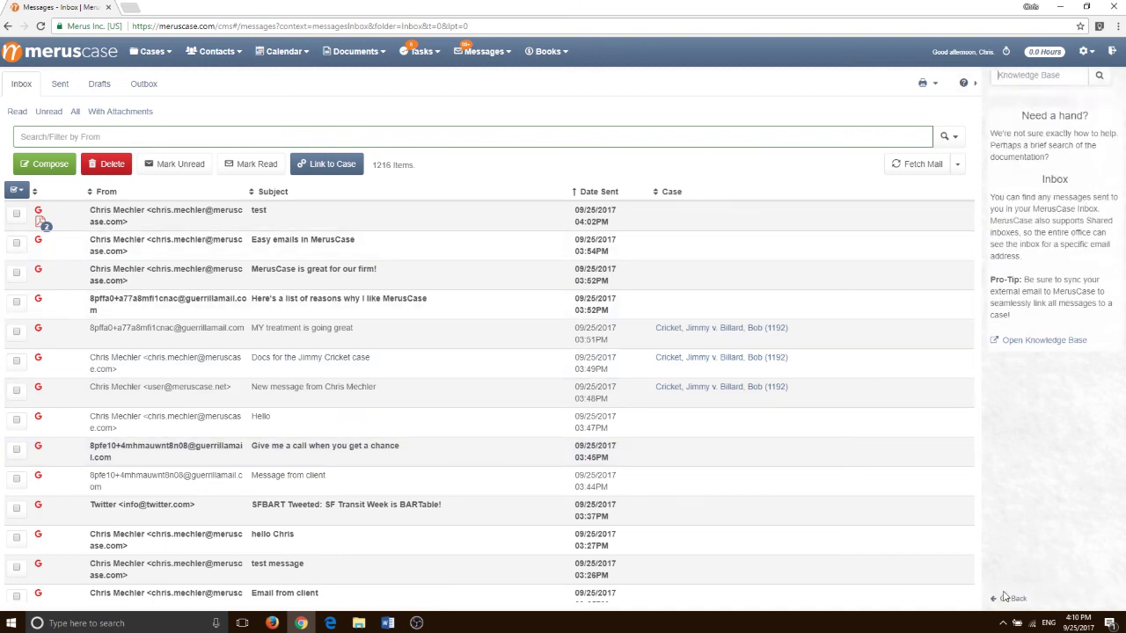
pyautogui.write('messages')
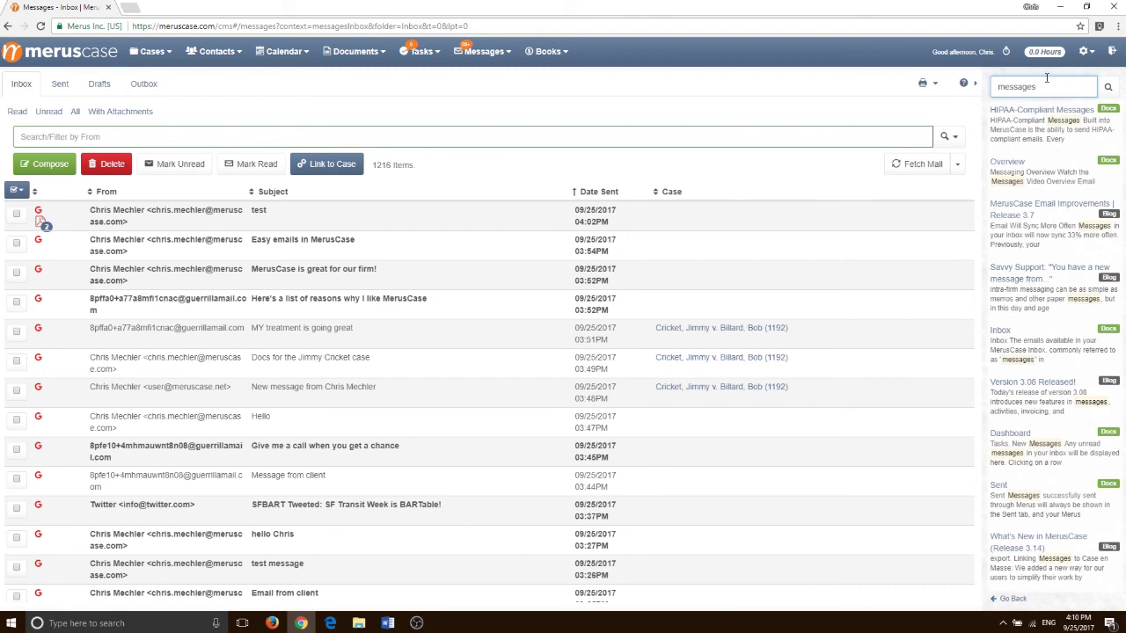
pyautogui.click(1013, 598)
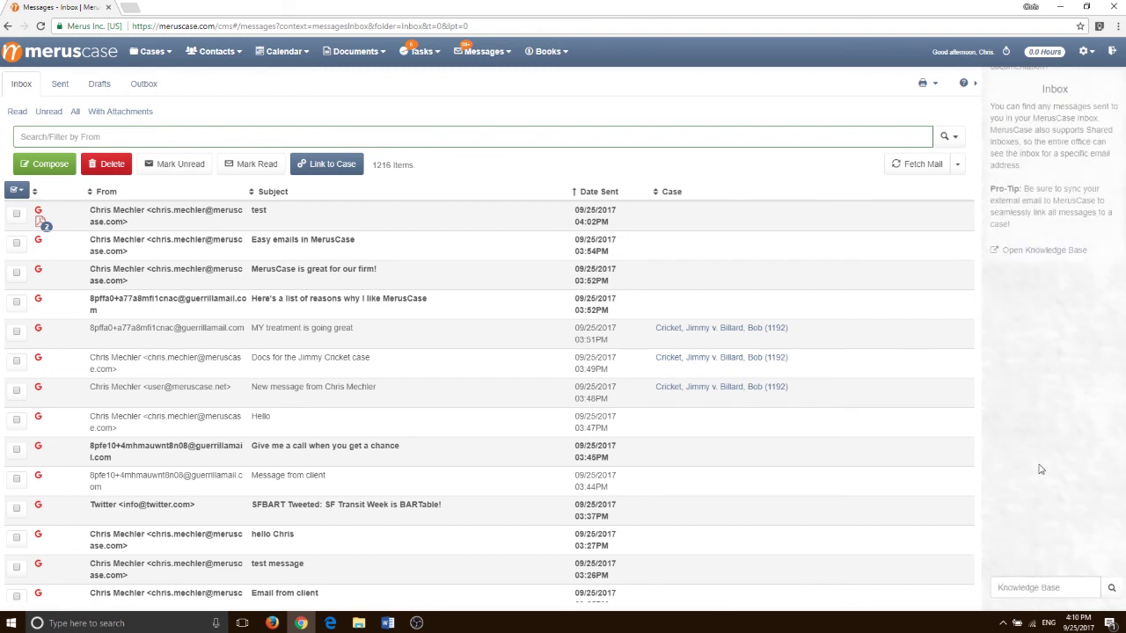
pyautogui.click(1022, 307)
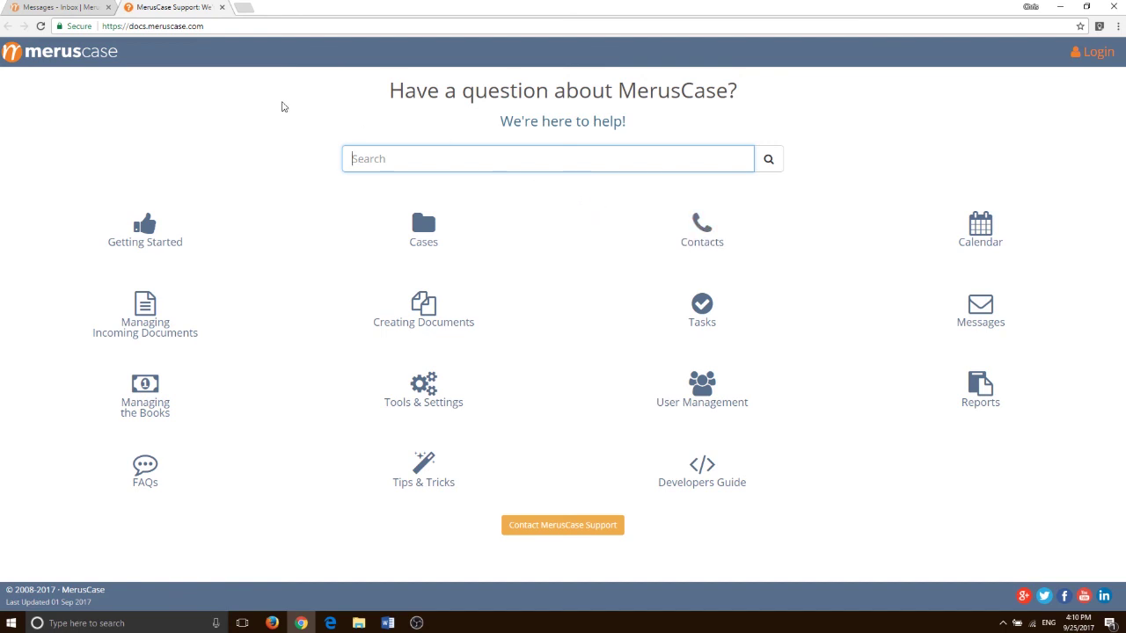
pyautogui.click(80, 9)
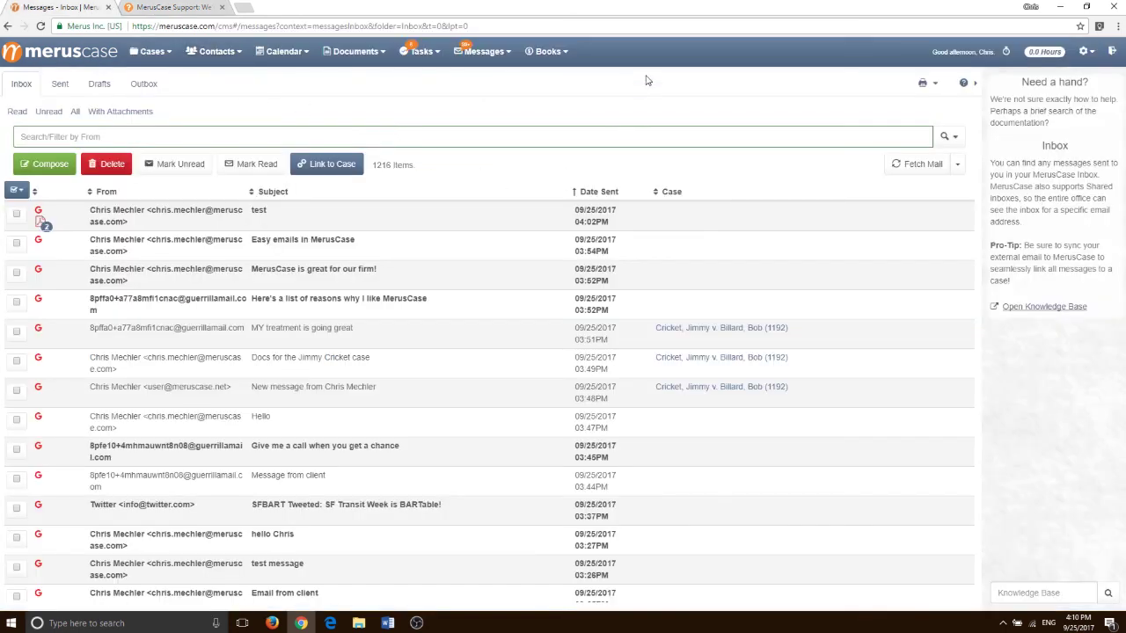